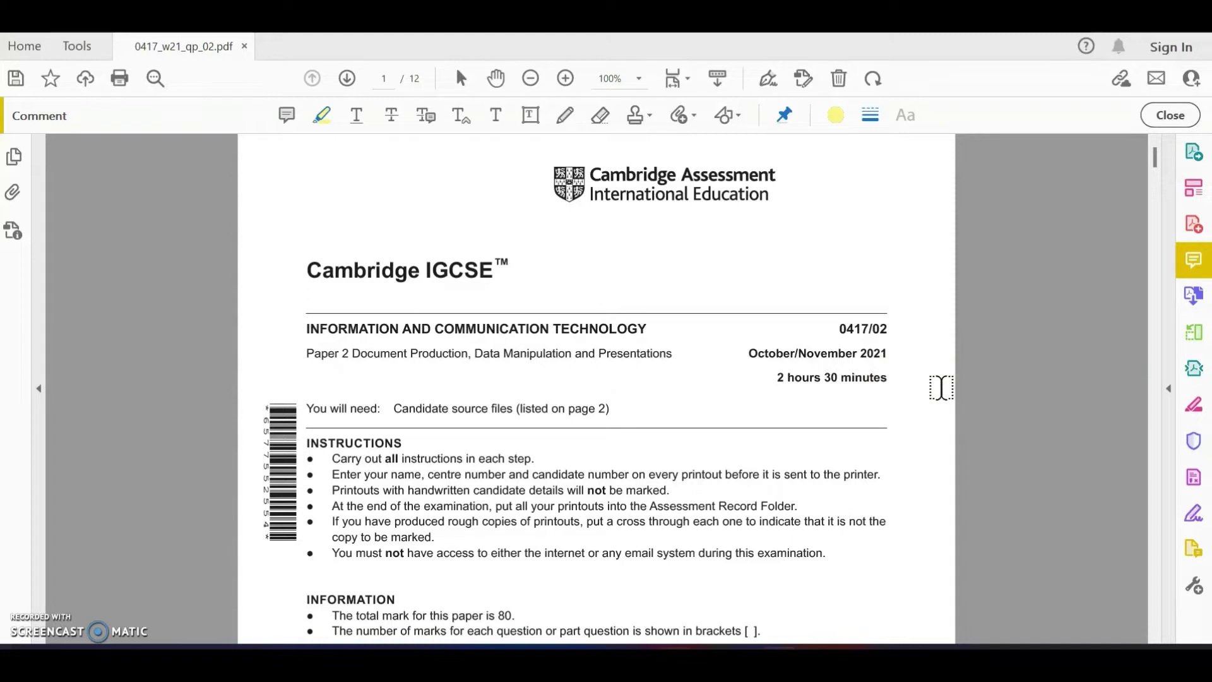
# Switch the PDF page display to Fit One Full Page, then to Fit to Width
pyautogui.click(941, 391)
pyautogui.click(853, 379)
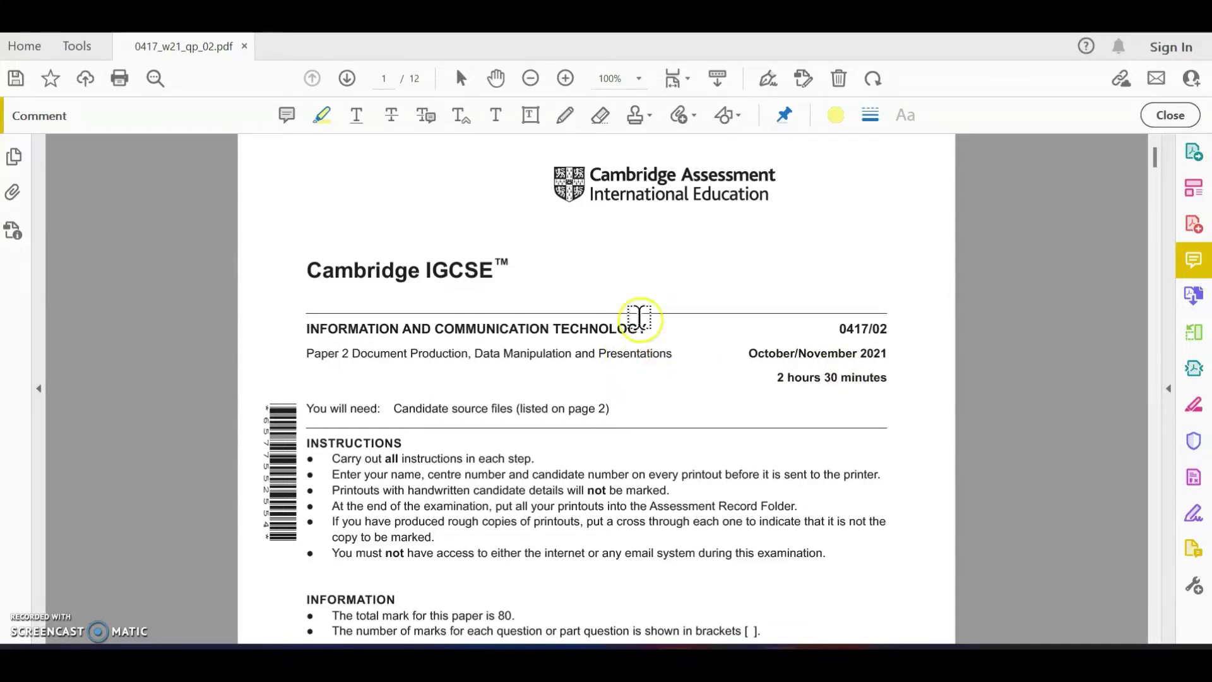
pyautogui.click(674, 73)
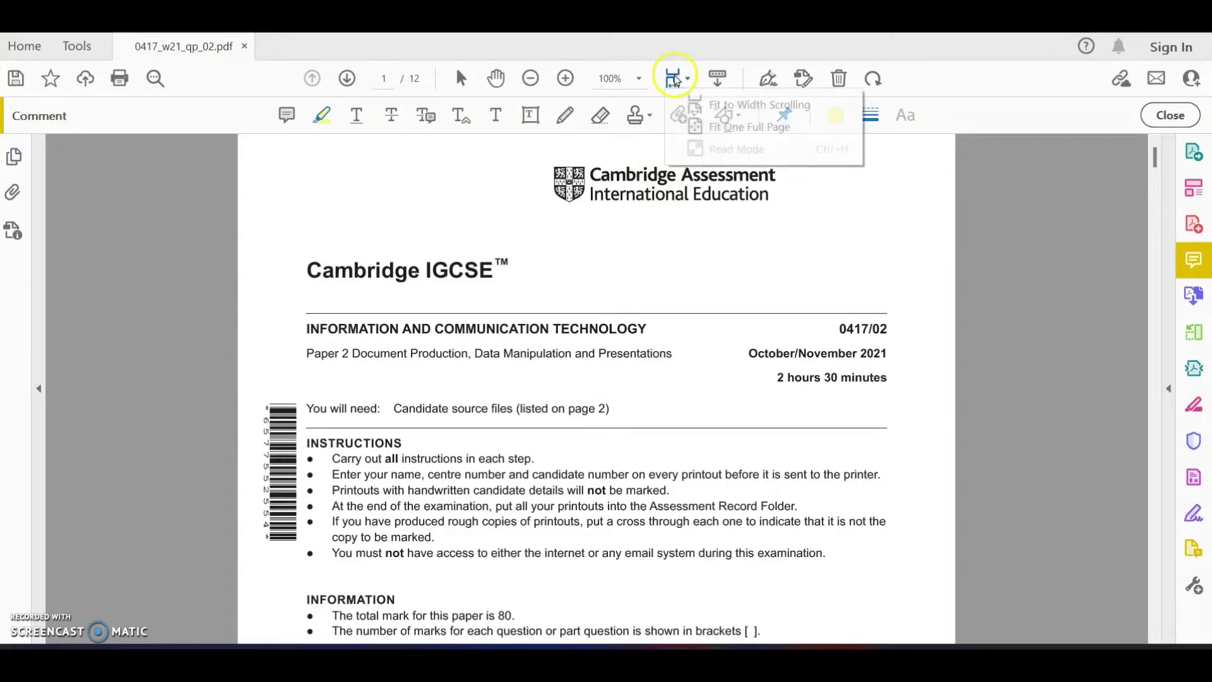
pyautogui.click(713, 123)
pyautogui.scroll(-15, 764, 316)
pyautogui.scroll(-4, 764, 319)
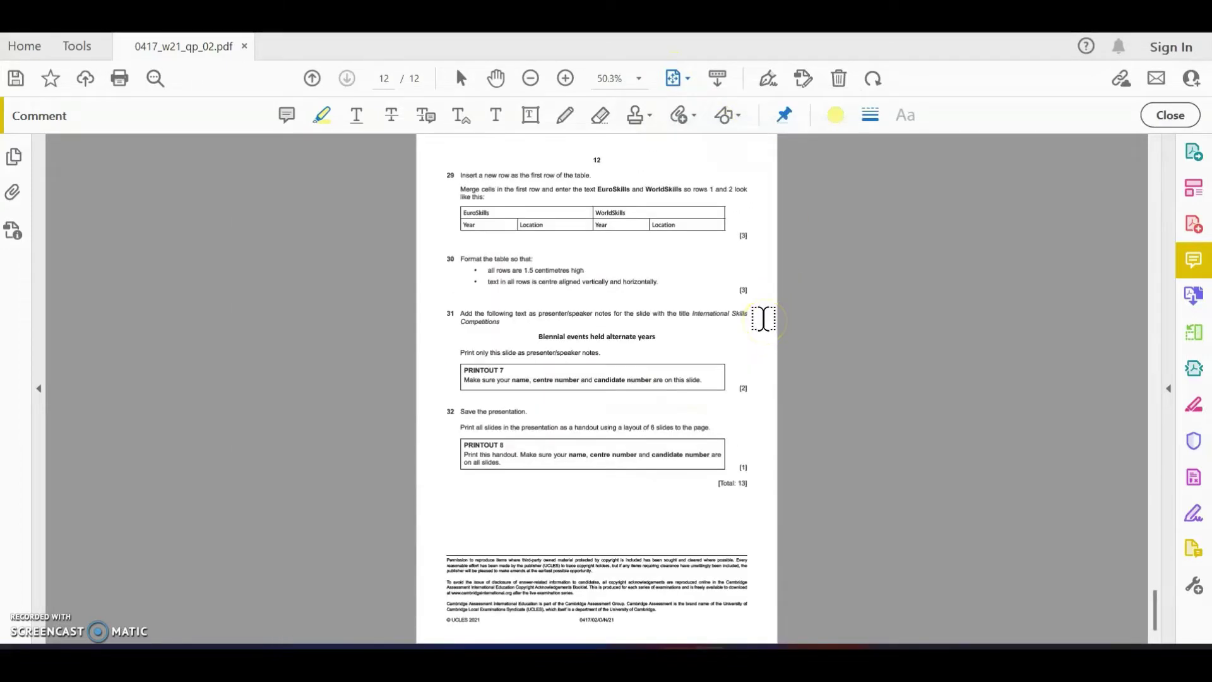
pyautogui.scroll(2, 764, 319)
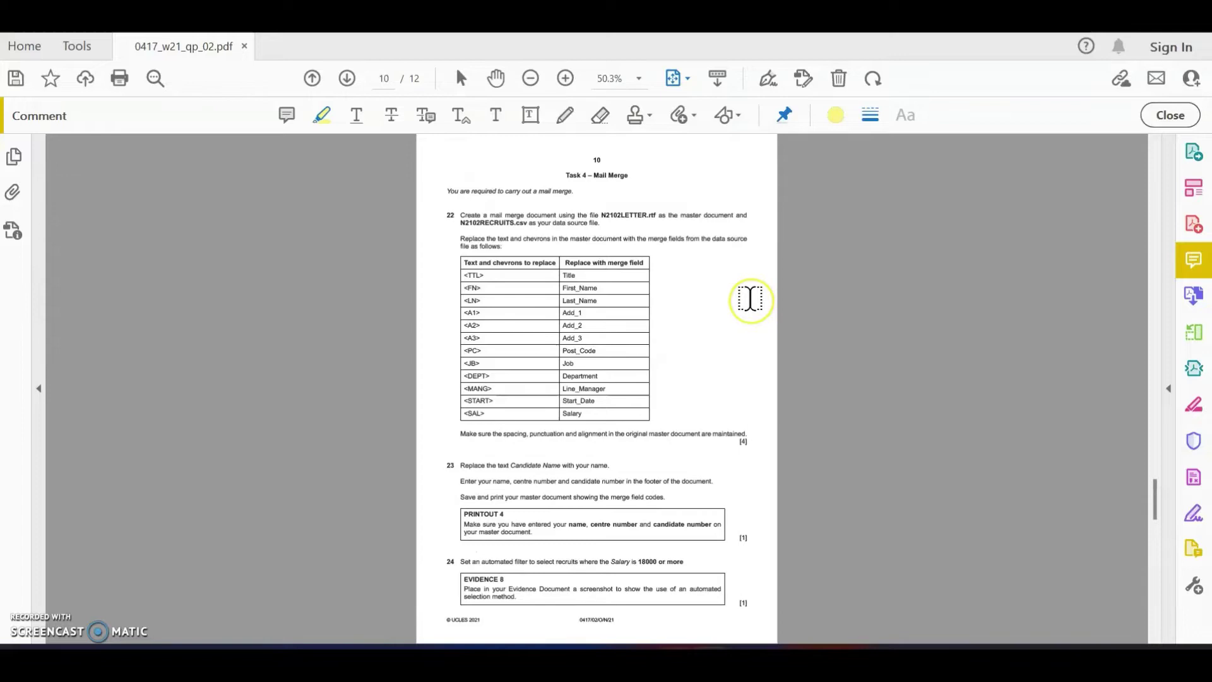
pyautogui.scroll(-1, 750, 297)
pyautogui.click(673, 77)
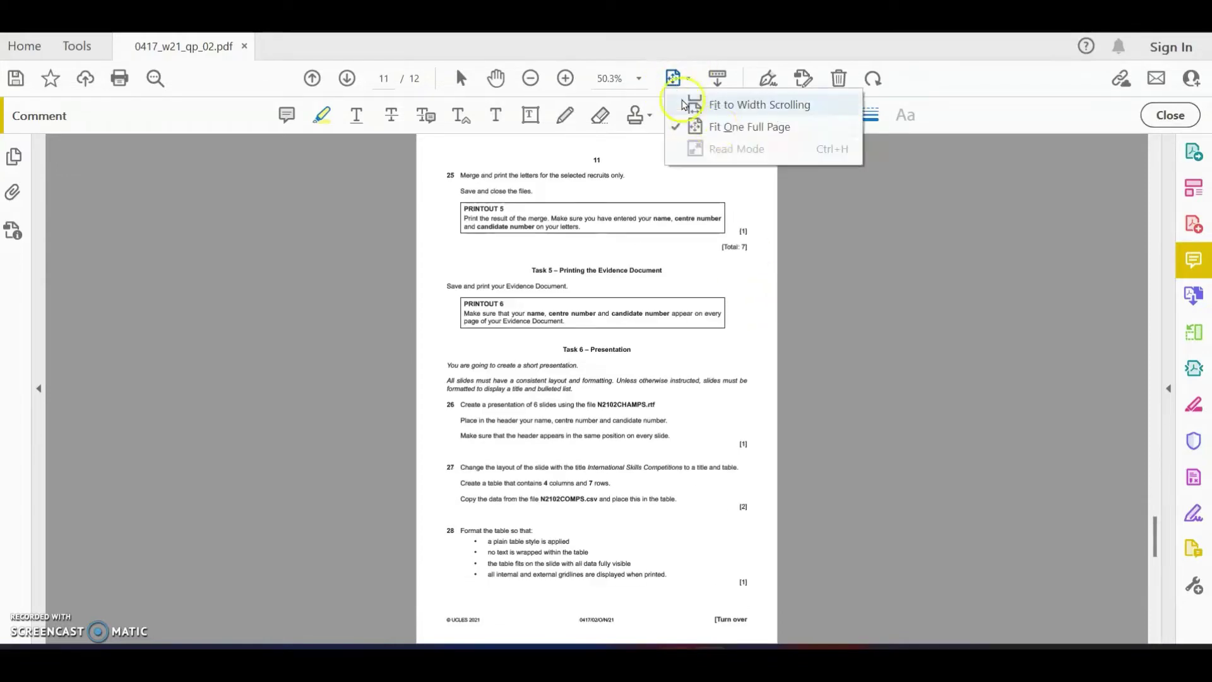
pyautogui.click(717, 106)
pyautogui.scroll(-5, 751, 372)
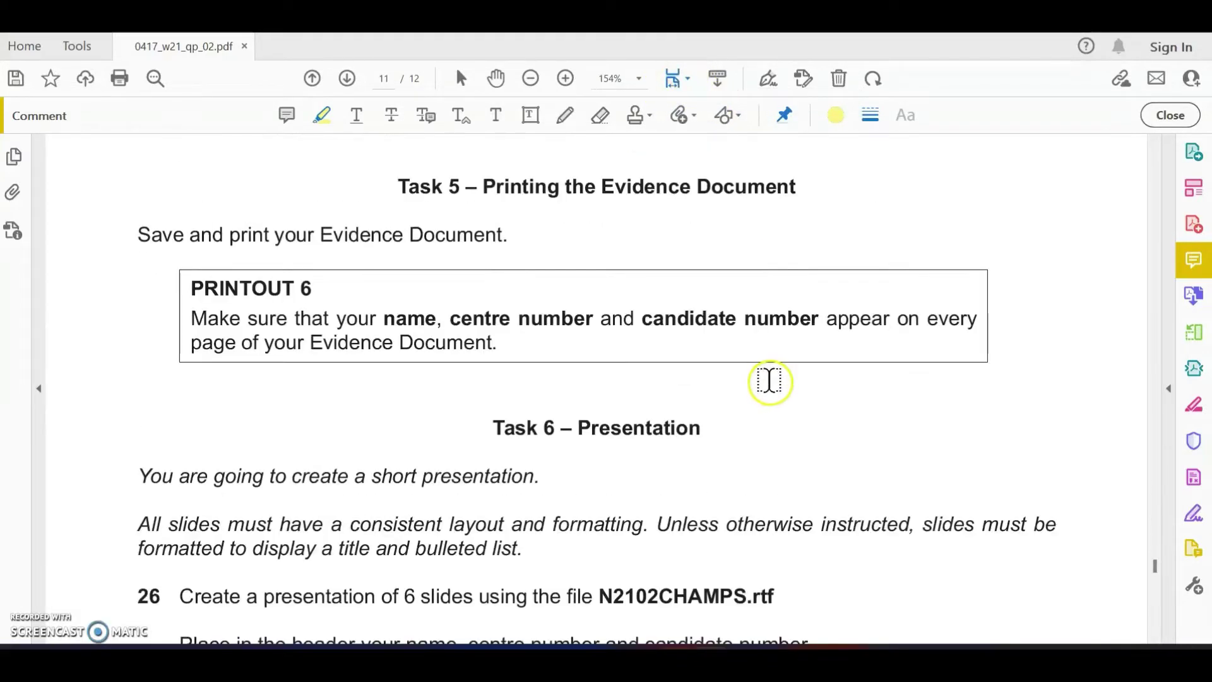
pyautogui.scroll(-2, 768, 379)
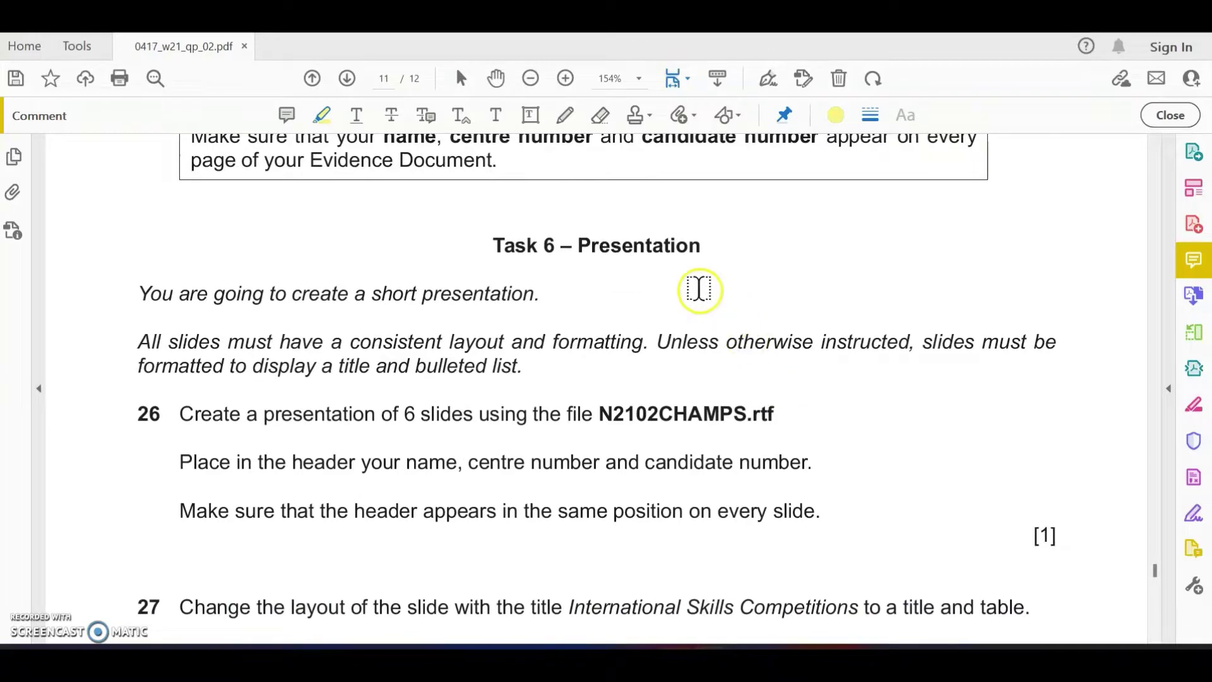
pyautogui.scroll(-1, 669, 284)
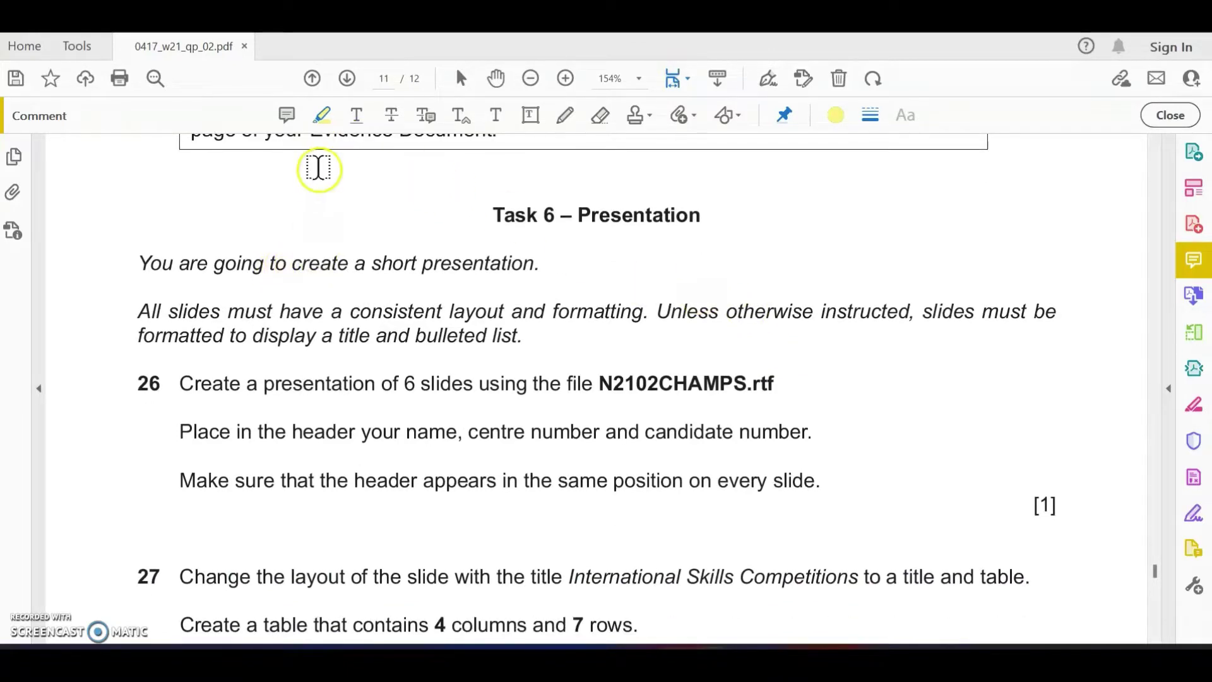
# Highlight the Task 6 layout and formatting requirements and the file name N2102CHAMPS.rtf
pyautogui.click(320, 116)
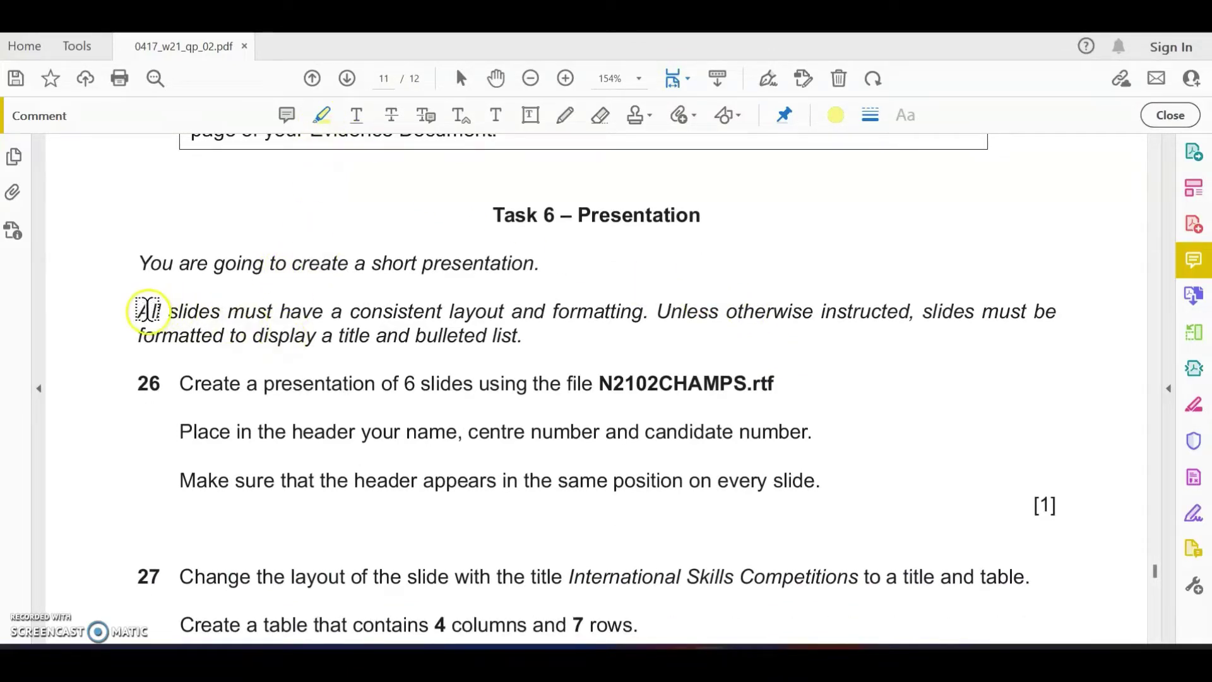
pyautogui.moveTo(141, 309); pyautogui.dragTo(221, 310)
pyautogui.moveTo(351, 312); pyautogui.dragTo(644, 311)
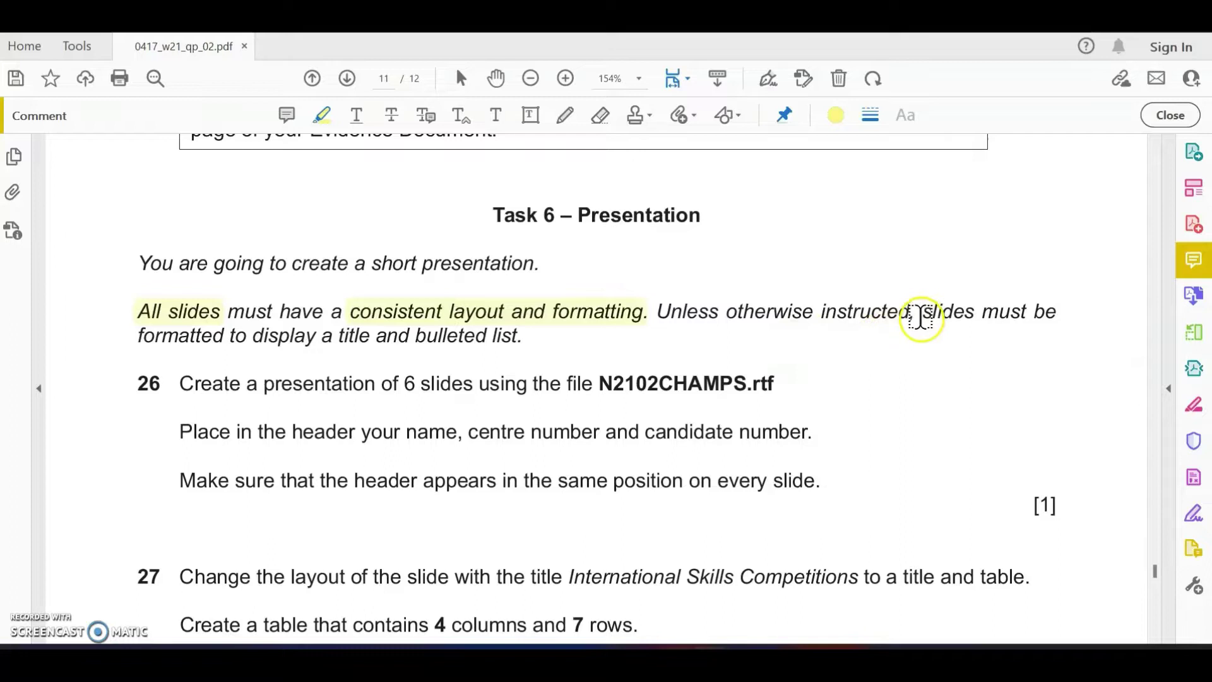
pyautogui.moveTo(922, 313); pyautogui.dragTo(527, 336)
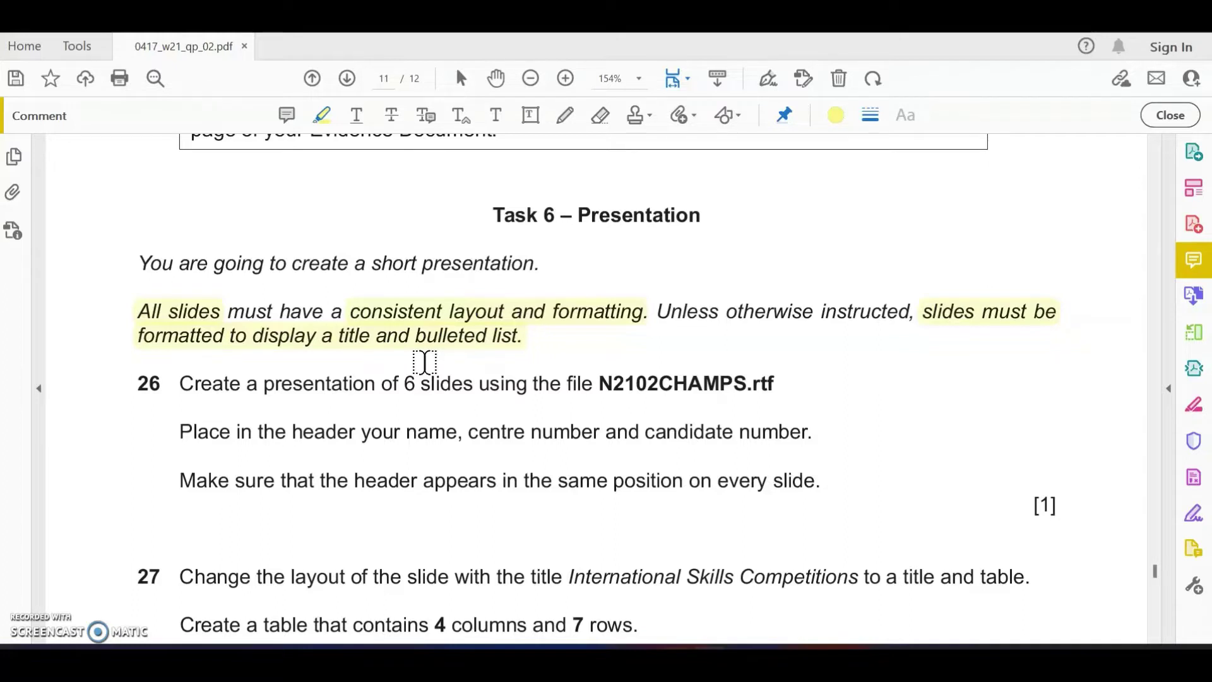
pyautogui.click(262, 381)
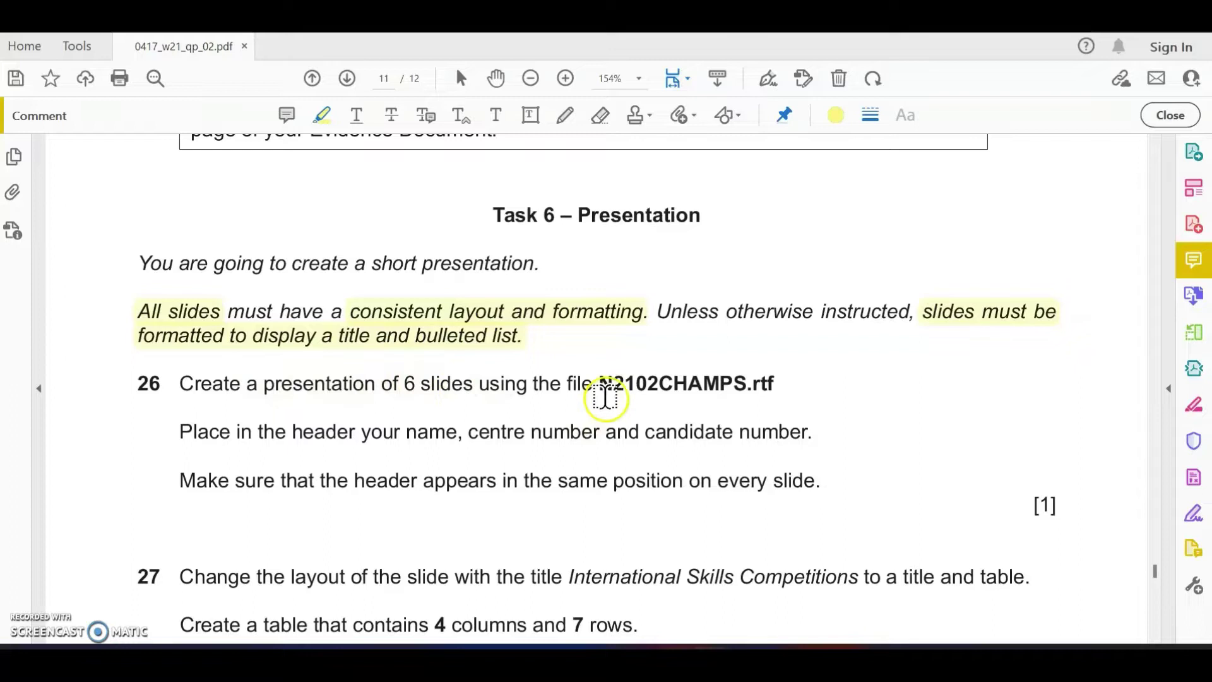
pyautogui.moveTo(598, 385); pyautogui.dragTo(774, 383)
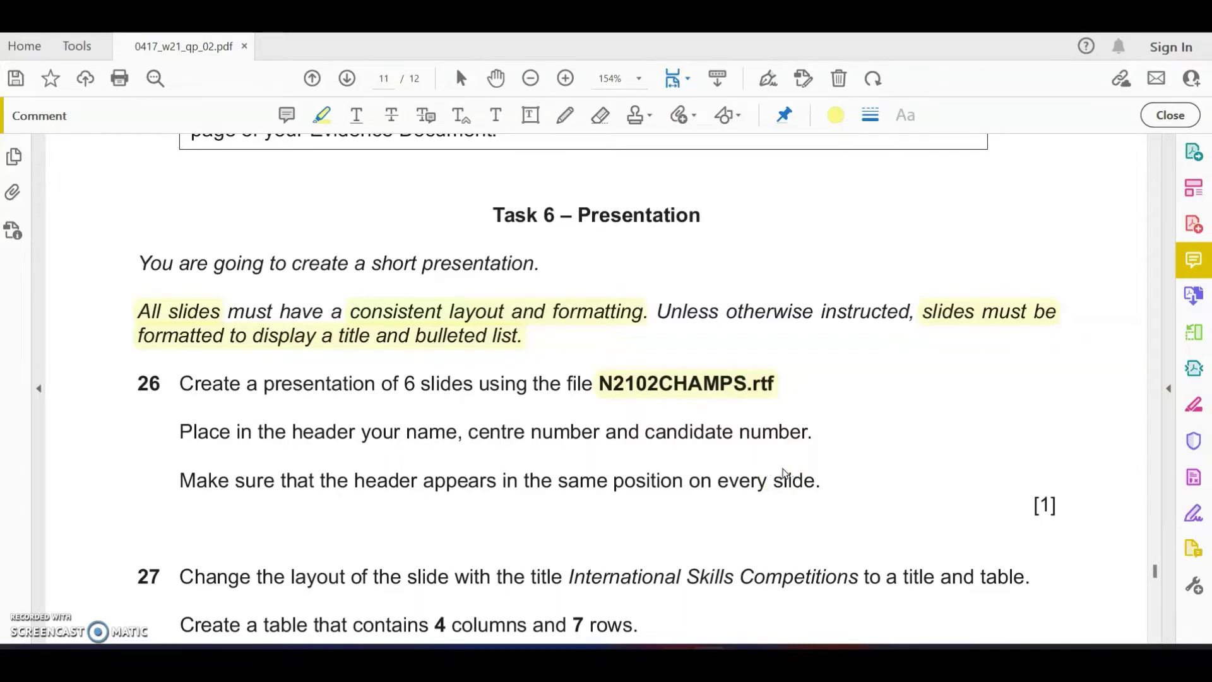
# Launch PowerPoint from the Start menu search
pyautogui.press('super')
pyautogui.write('powerPoint')
pyautogui.press('Return')
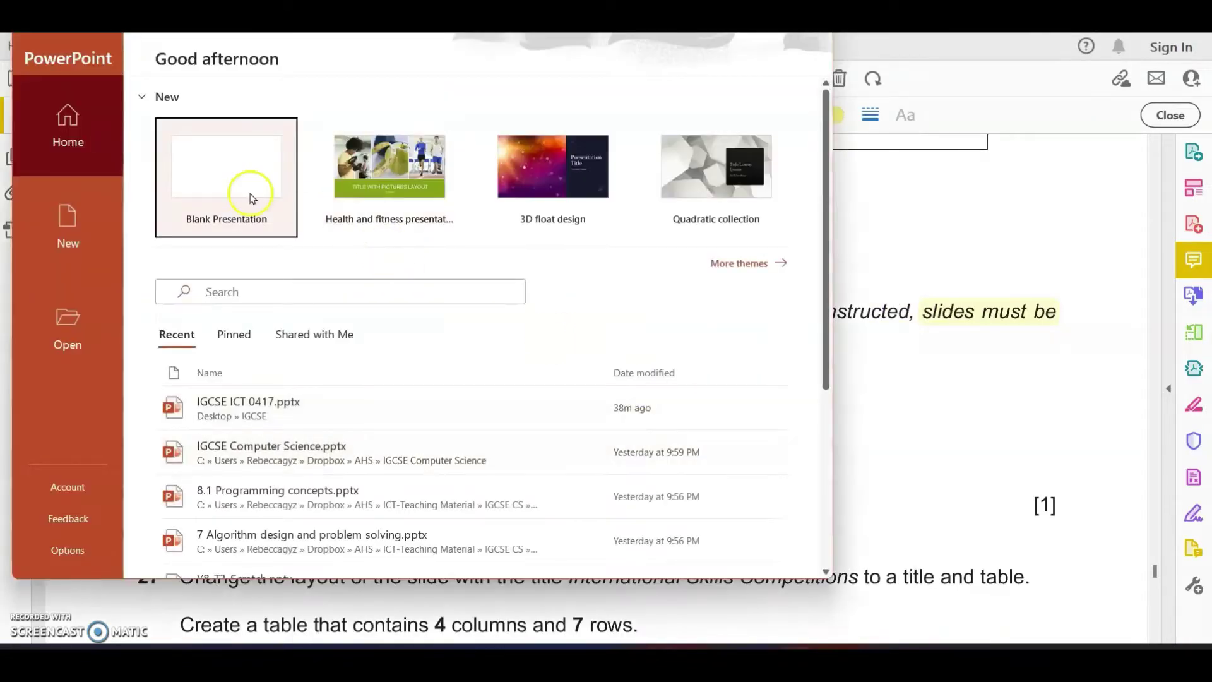
# Create a maximized blank presentation and import slides from the N2102CHAMPS.rtf outline
pyautogui.click(251, 198)
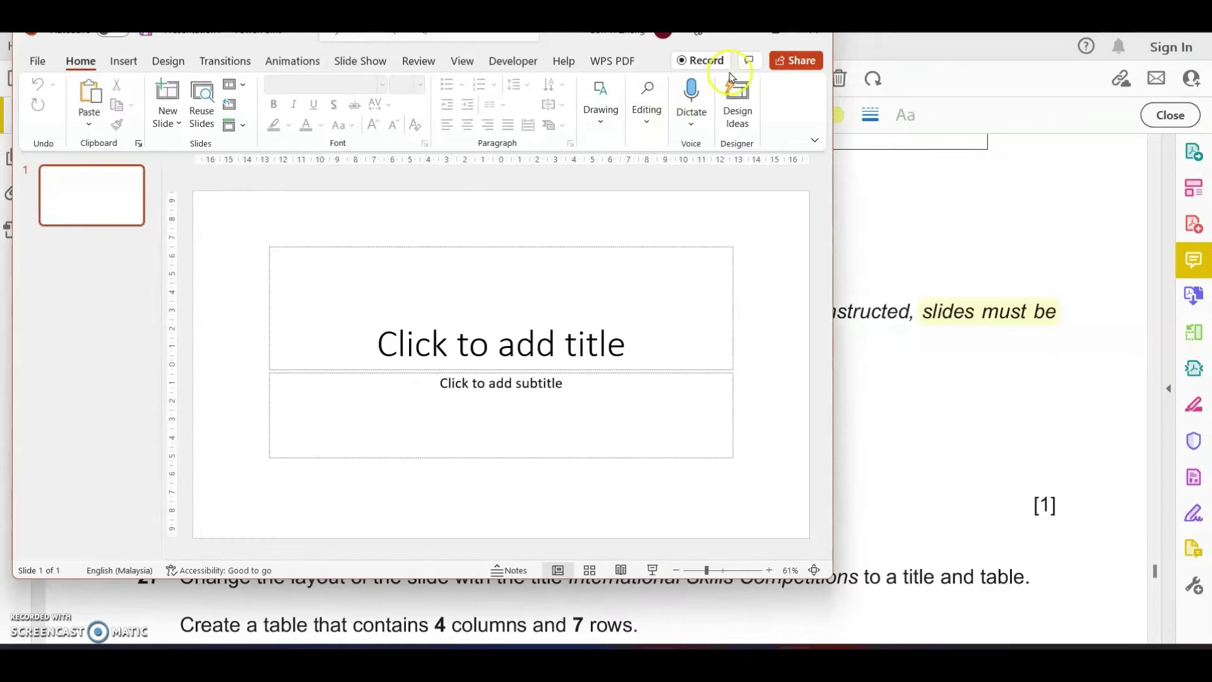
pyautogui.click(795, 31)
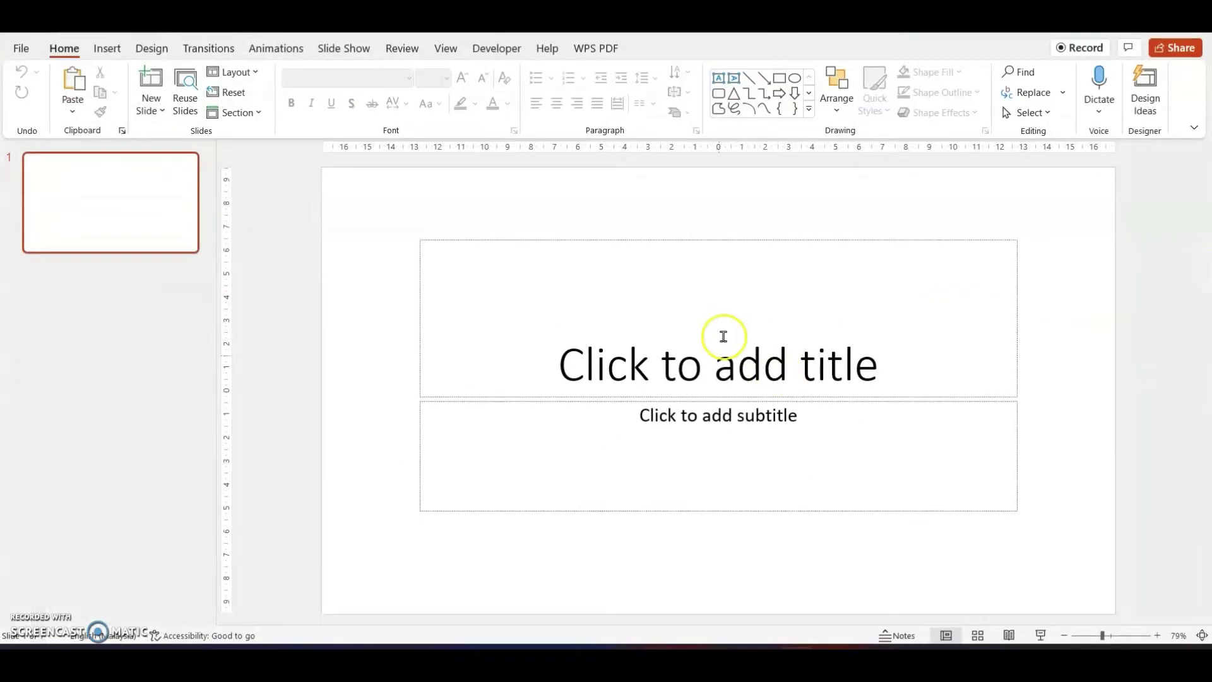
pyautogui.click(152, 107)
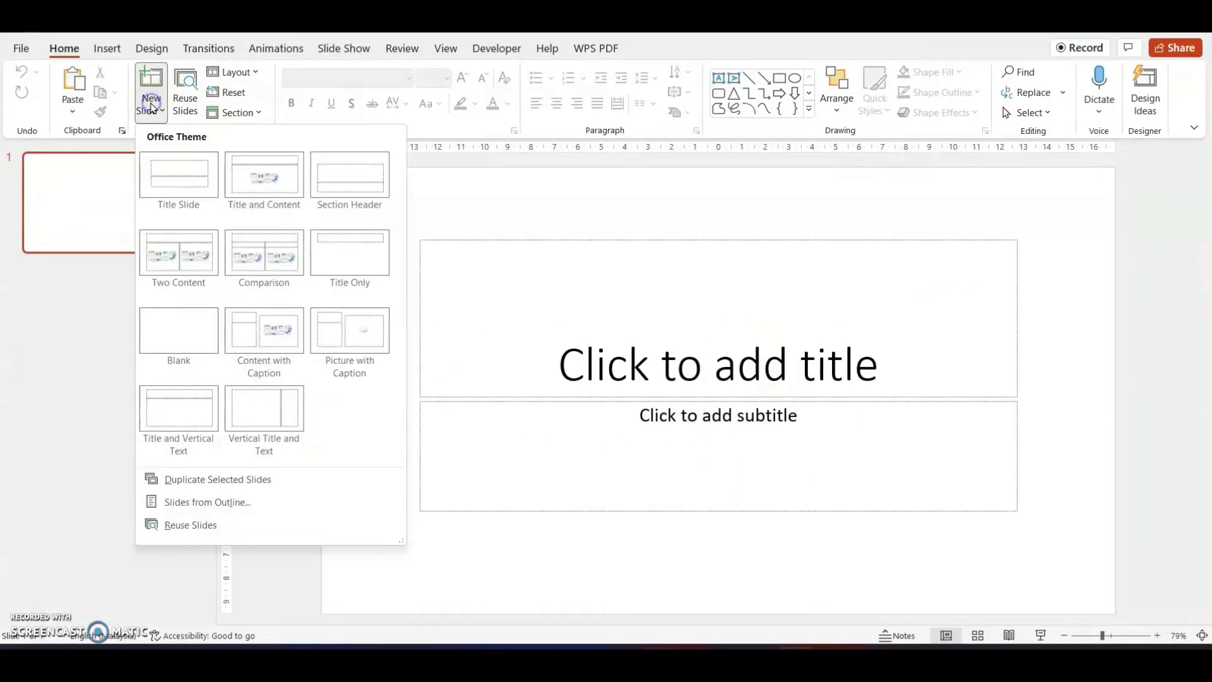
pyautogui.click(225, 502)
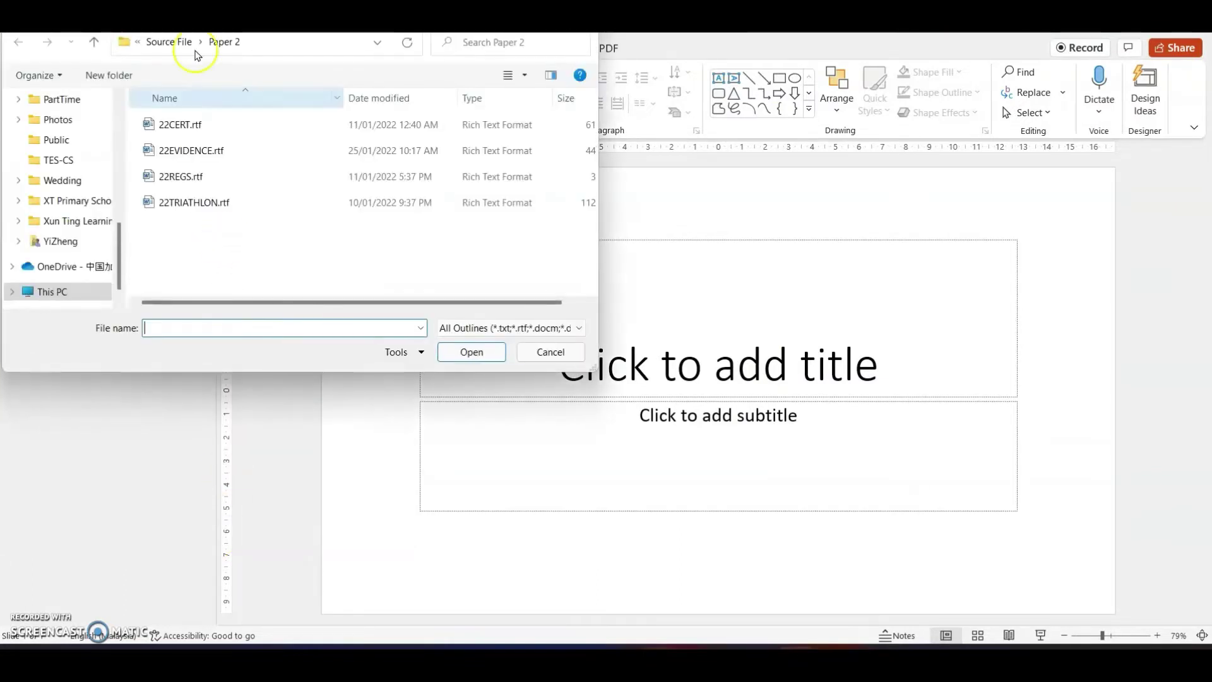
pyautogui.scroll(8, 79, 164)
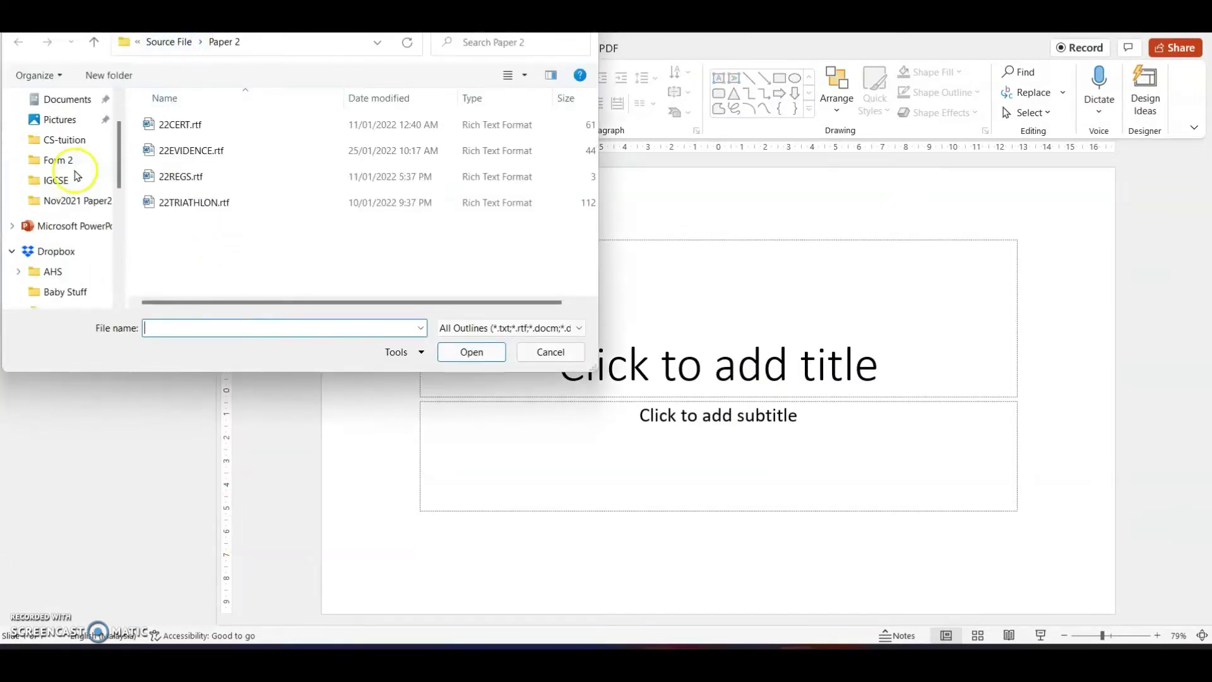
pyautogui.click(77, 240)
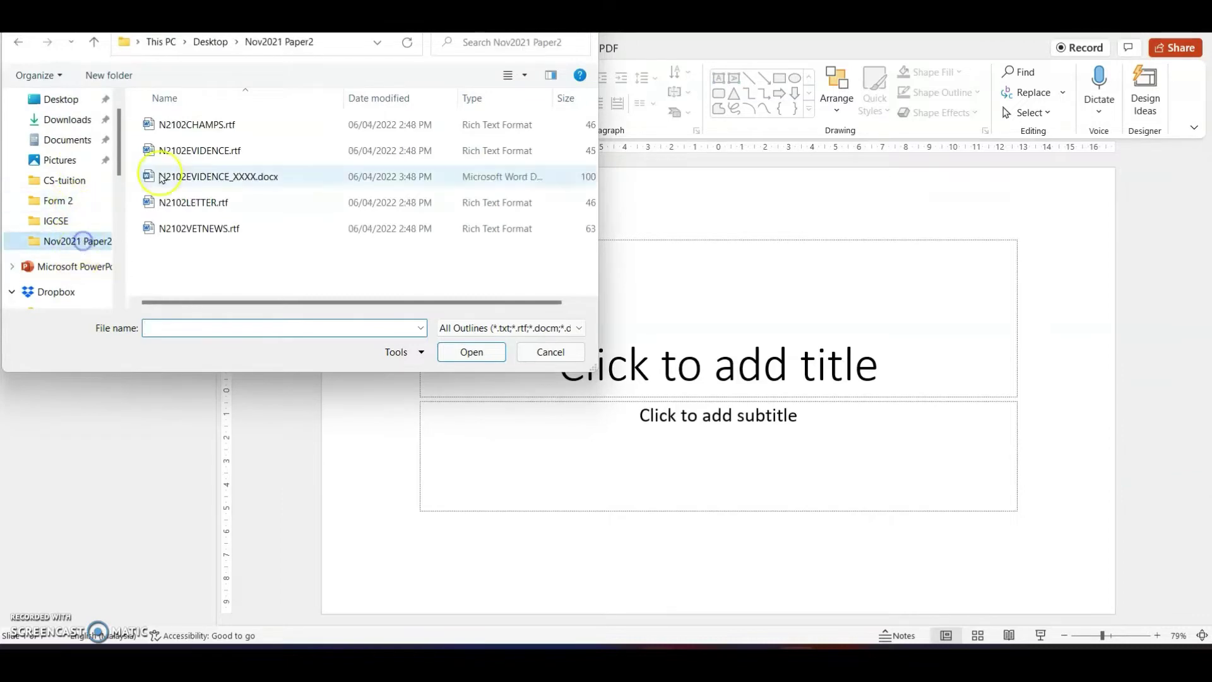
pyautogui.click(225, 126)
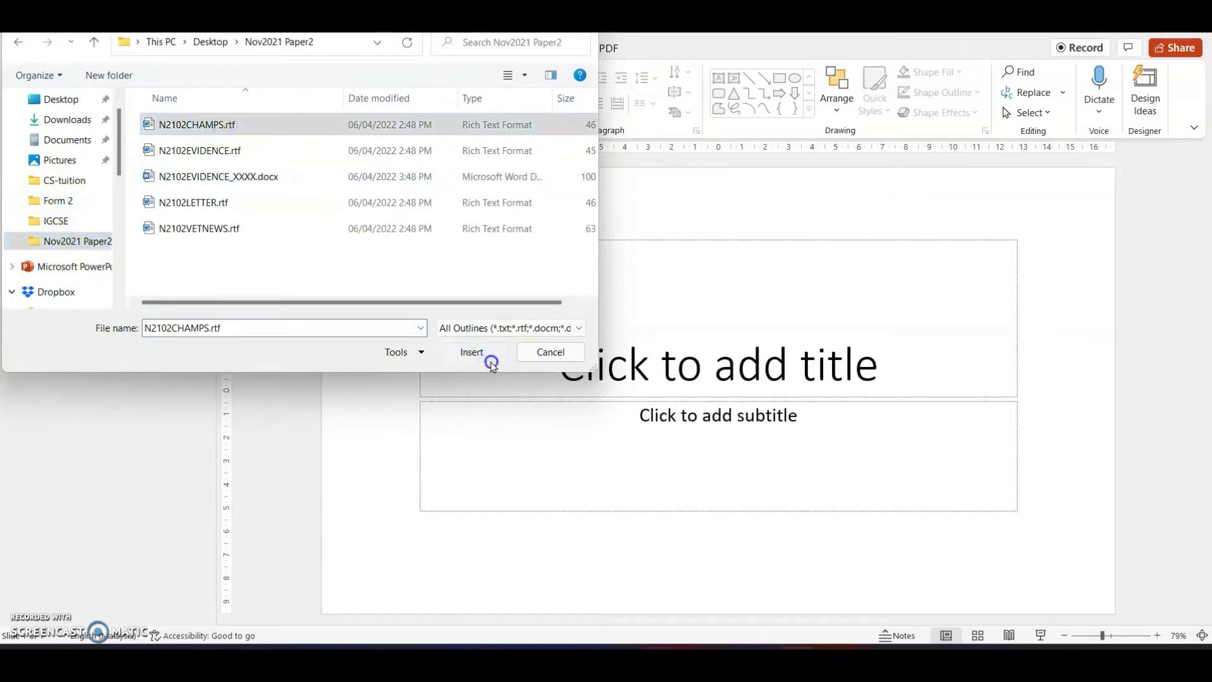
pyautogui.click(490, 359)
# Delete the blank first slide so Vocational Skills Championships becomes slide 1
pyautogui.scroll(-5, 130, 331)
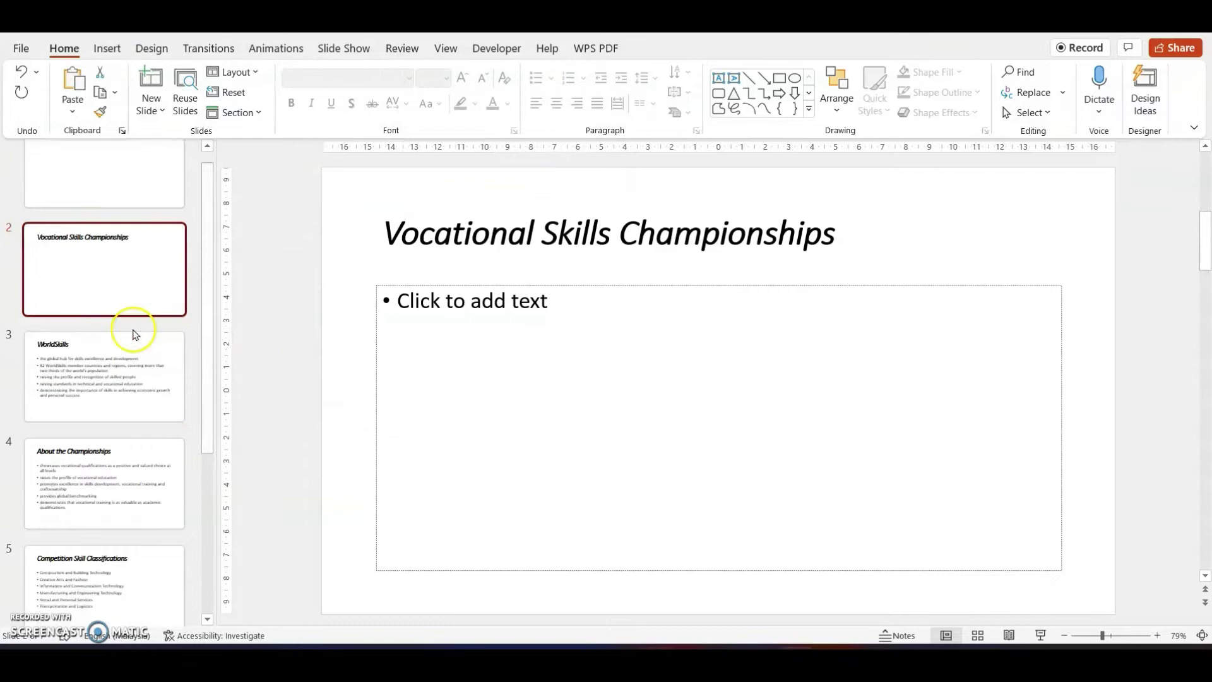
pyautogui.scroll(5, 130, 556)
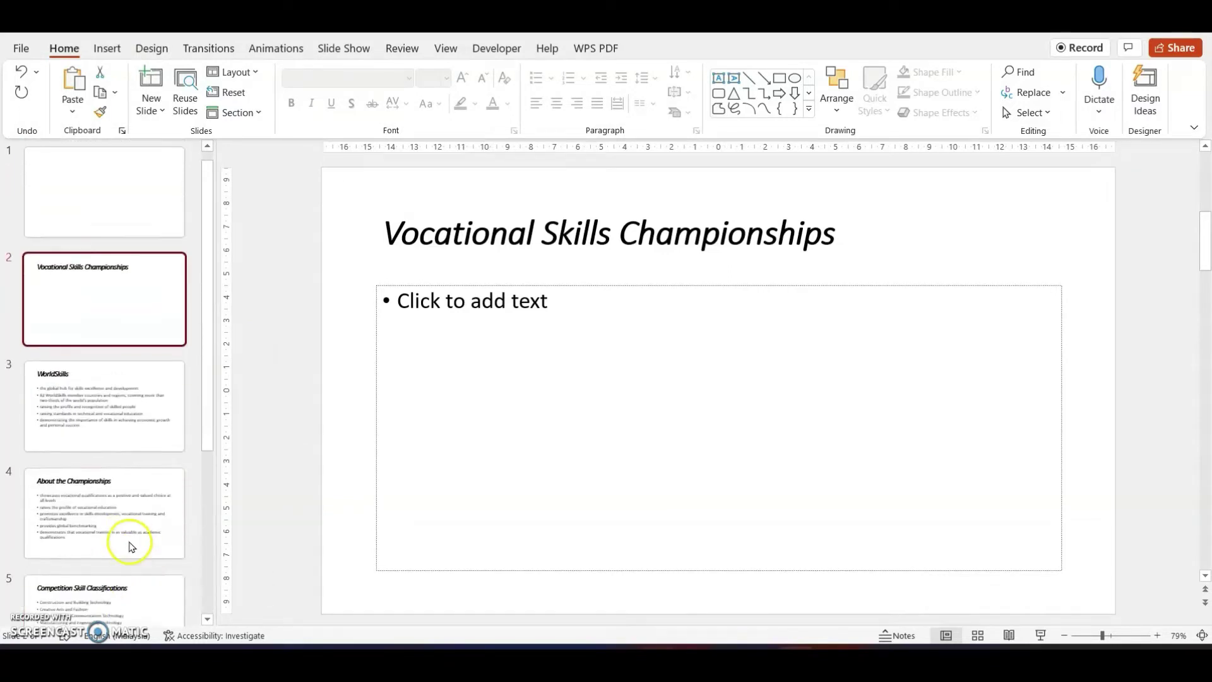
pyautogui.click(140, 212)
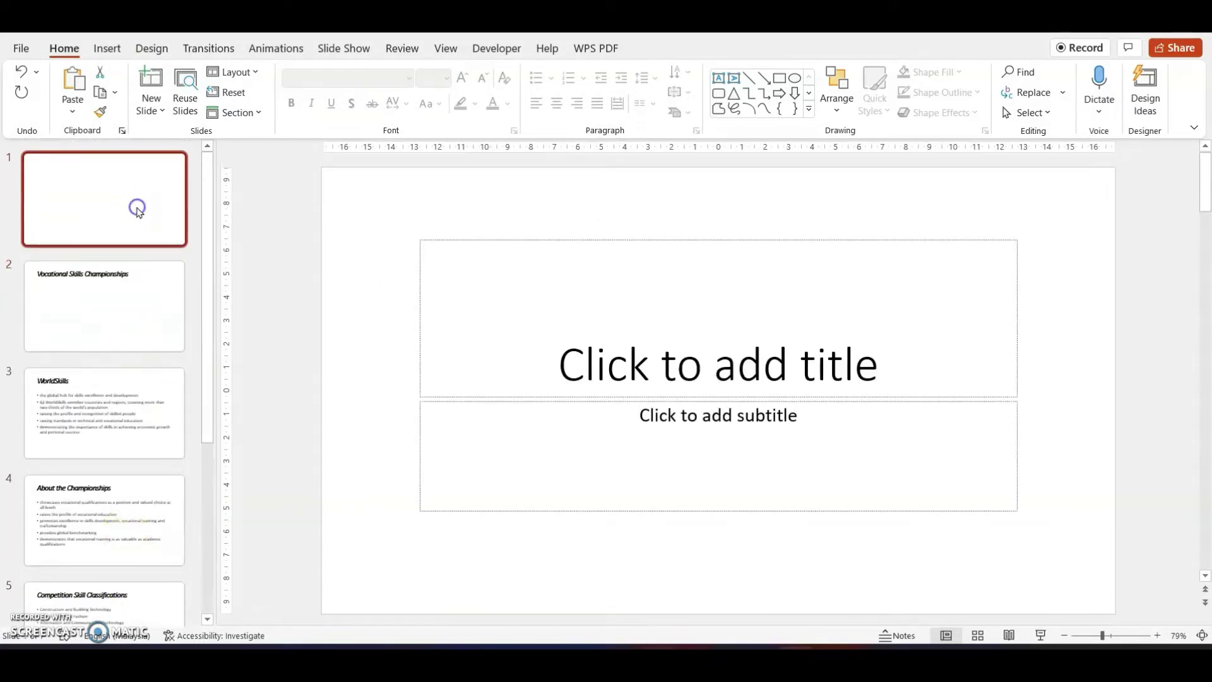
pyautogui.press('Delete')
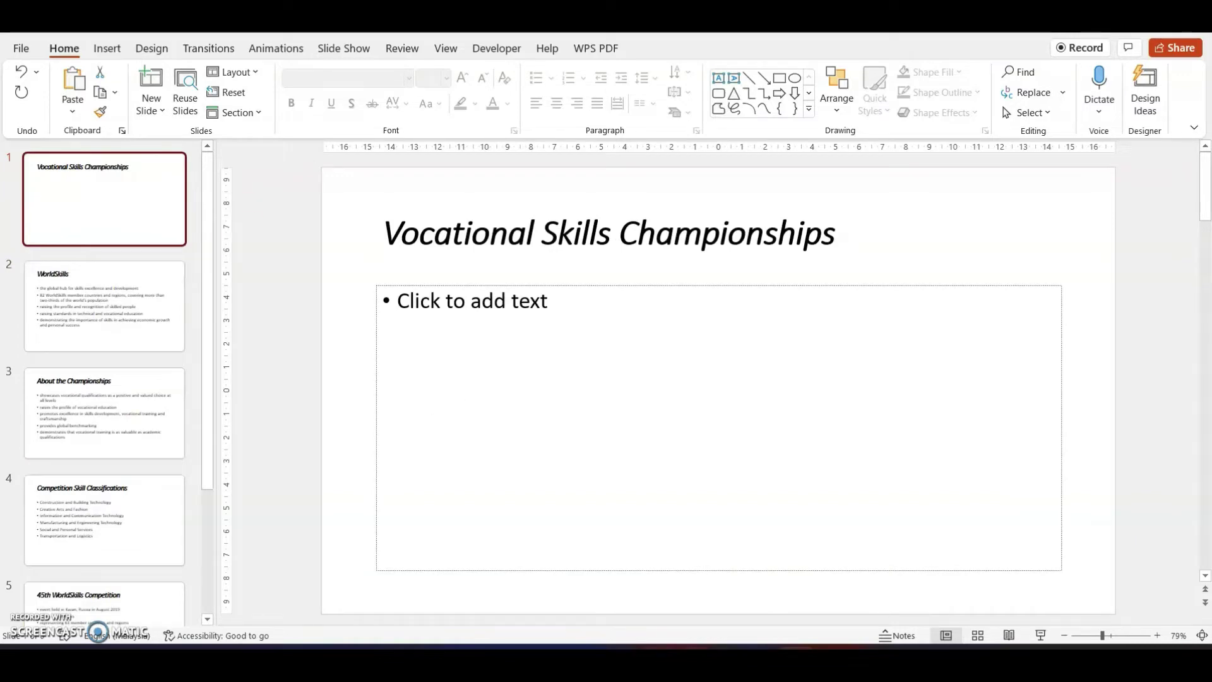
pyautogui.hotkey('alt', 'Tab')
pyautogui.scroll(-1, 626, 331)
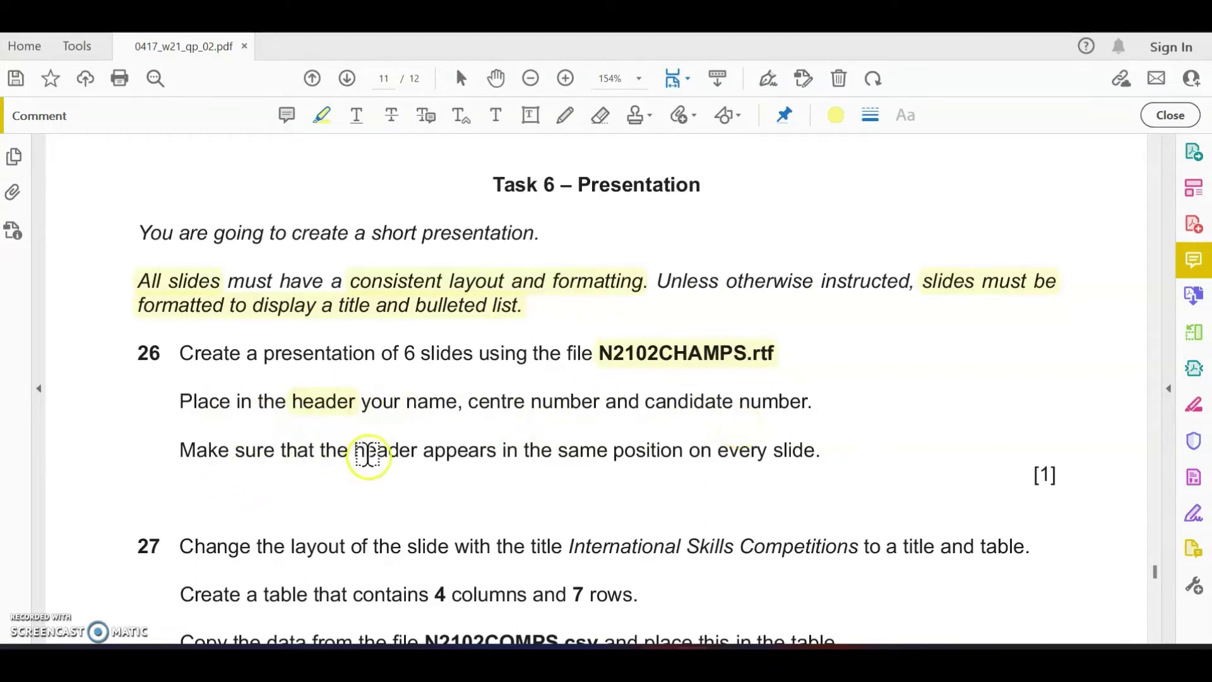
# Highlight the header wording in question 26, then return to the PowerPoint presentation
pyautogui.moveTo(366, 455); pyautogui.dragTo(684, 453)
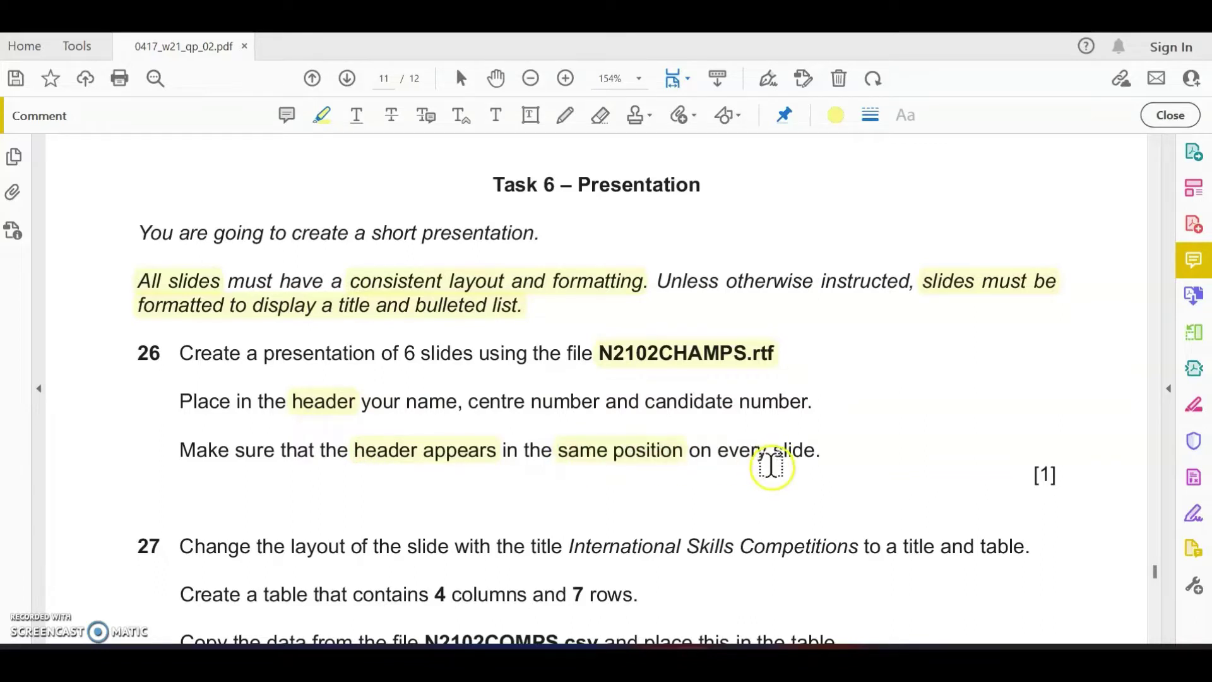
pyautogui.moveTo(796, 663)
pyautogui.click(795, 588)
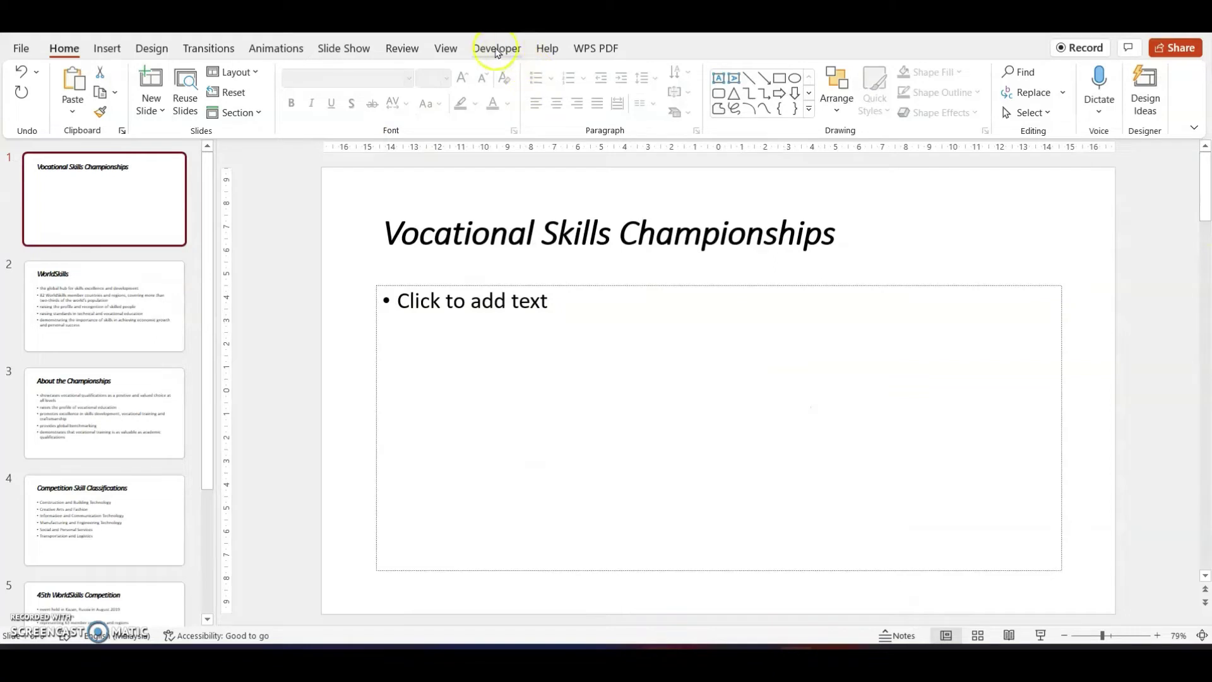
# Switch to Slide Master view and select the main slide master
pyautogui.click(450, 49)
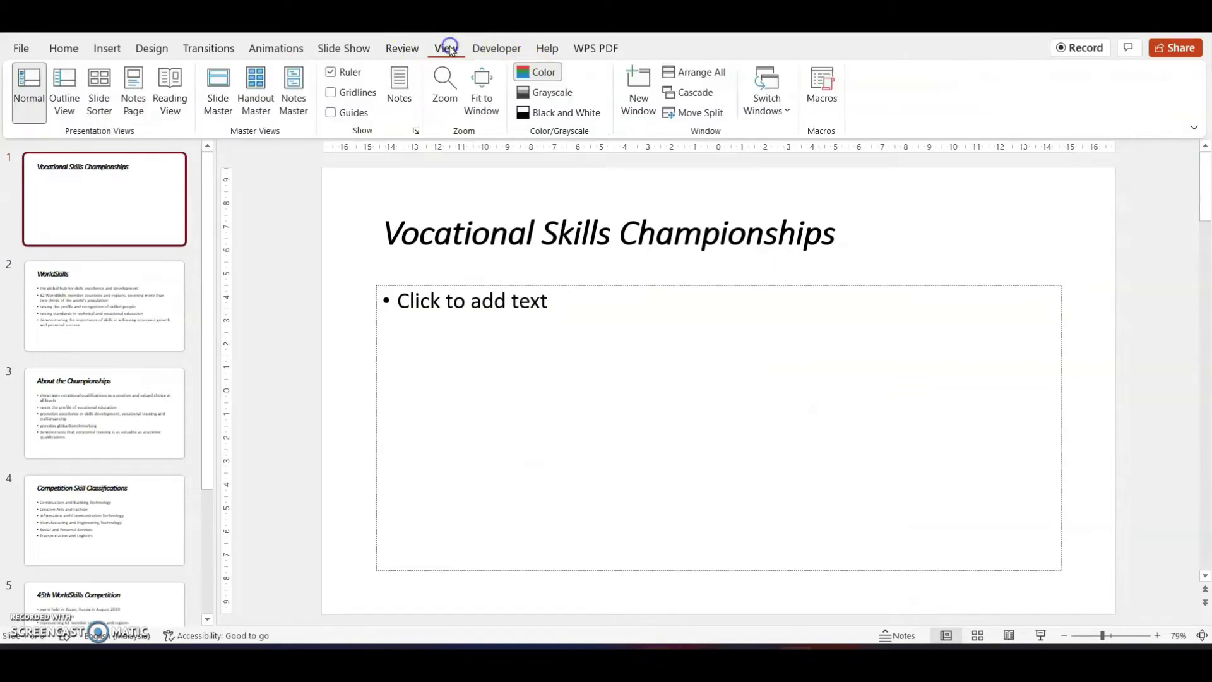
pyautogui.click(220, 91)
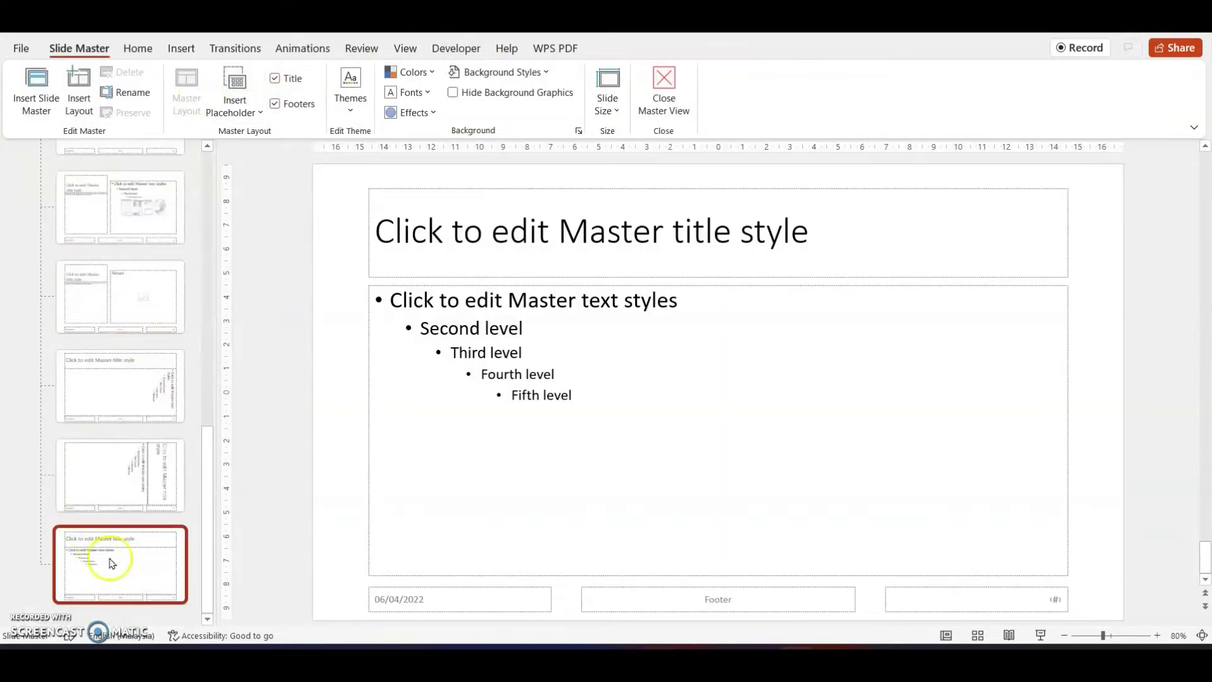
pyautogui.moveTo(212, 515); pyautogui.dragTo(213, 186)
pyautogui.click(104, 183)
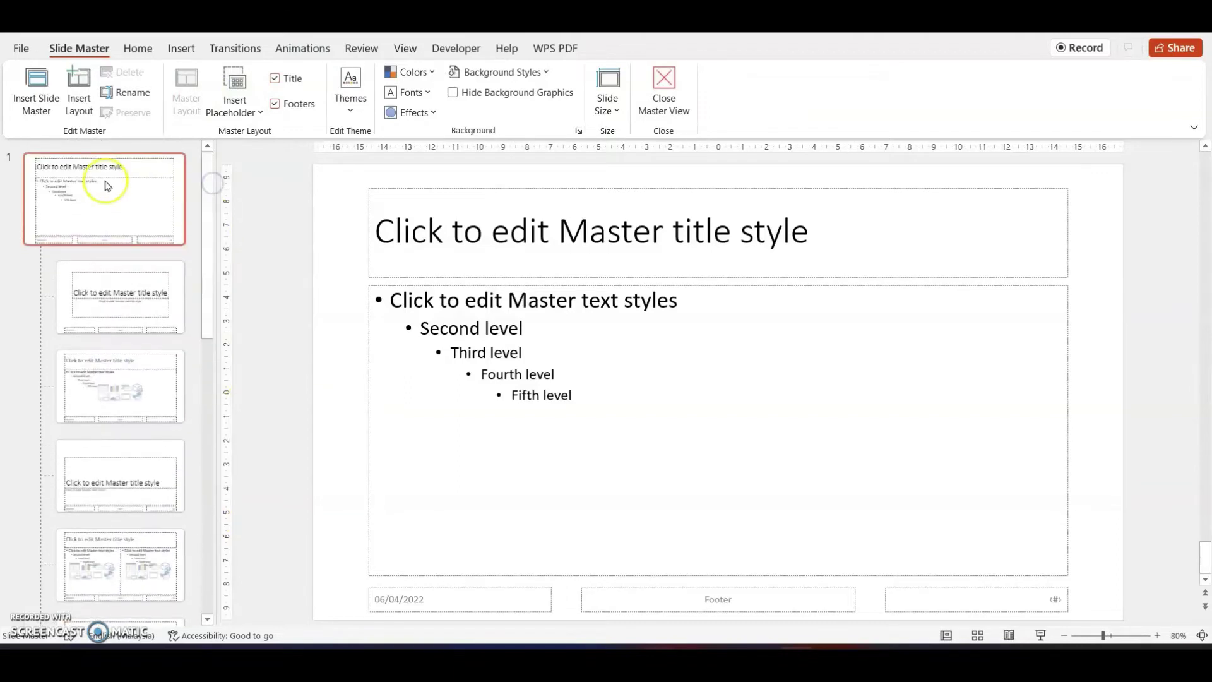
pyautogui.click(108, 187)
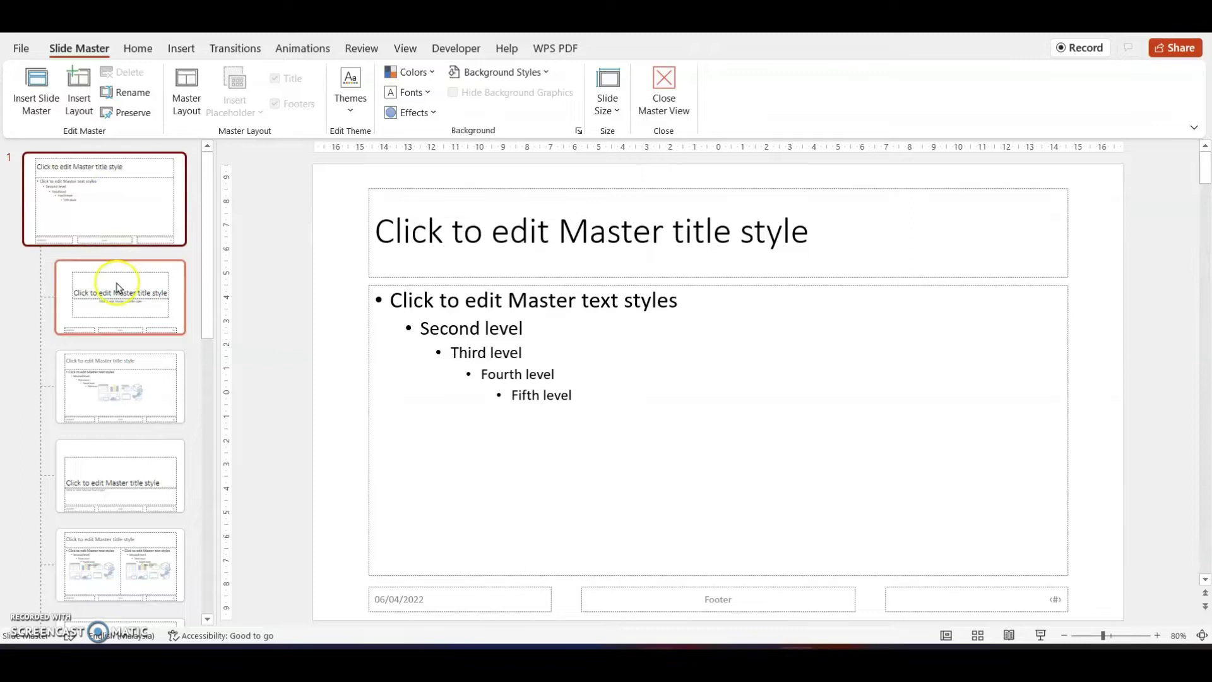
pyautogui.click(121, 207)
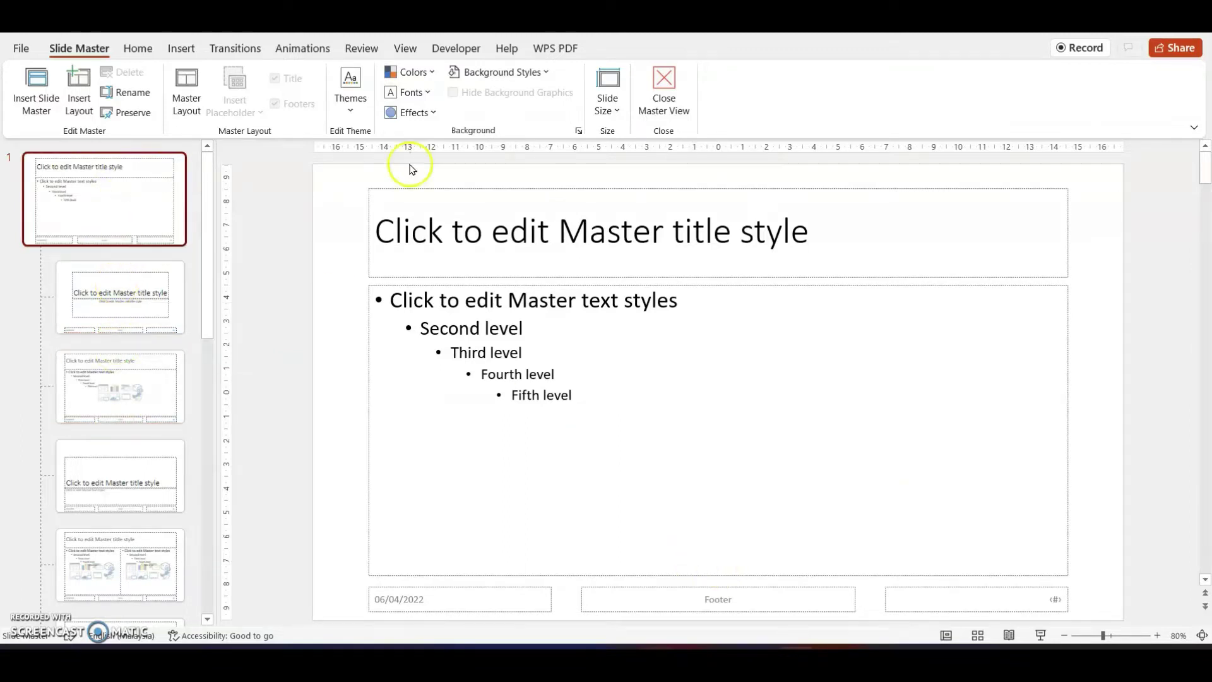
# Add a footer with the candidate's name, centre number and candidate number, applied to all slides
pyautogui.click(172, 52)
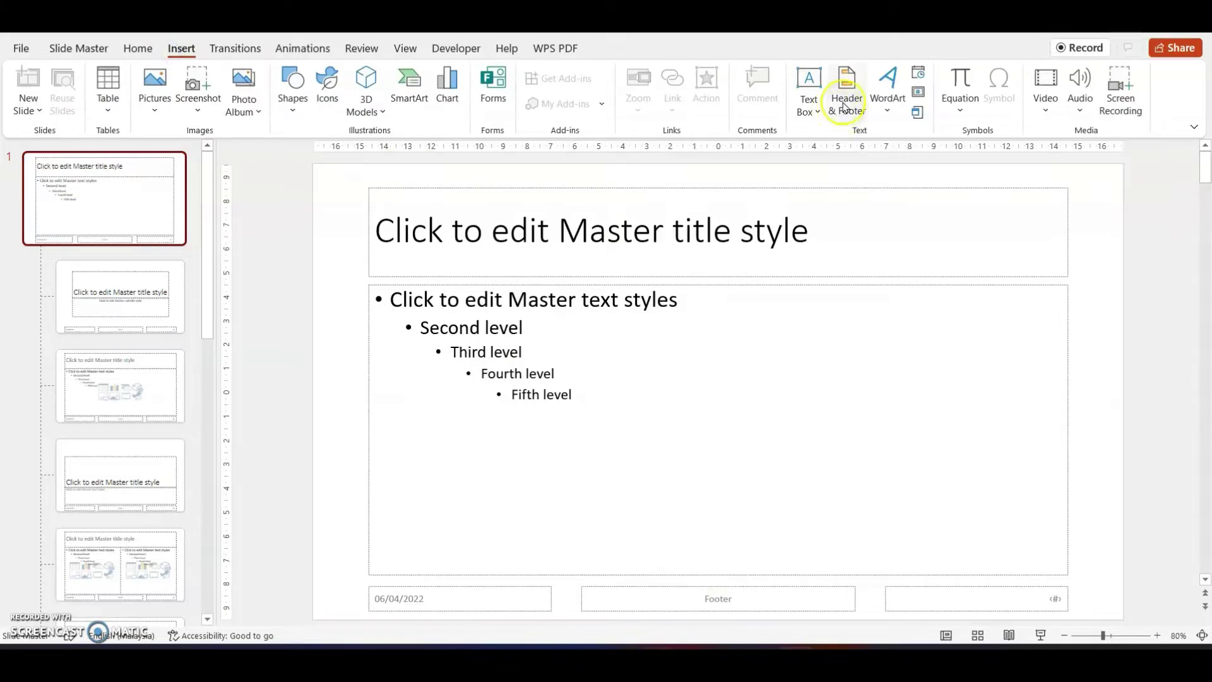
pyautogui.click(846, 91)
pyautogui.click(429, 374)
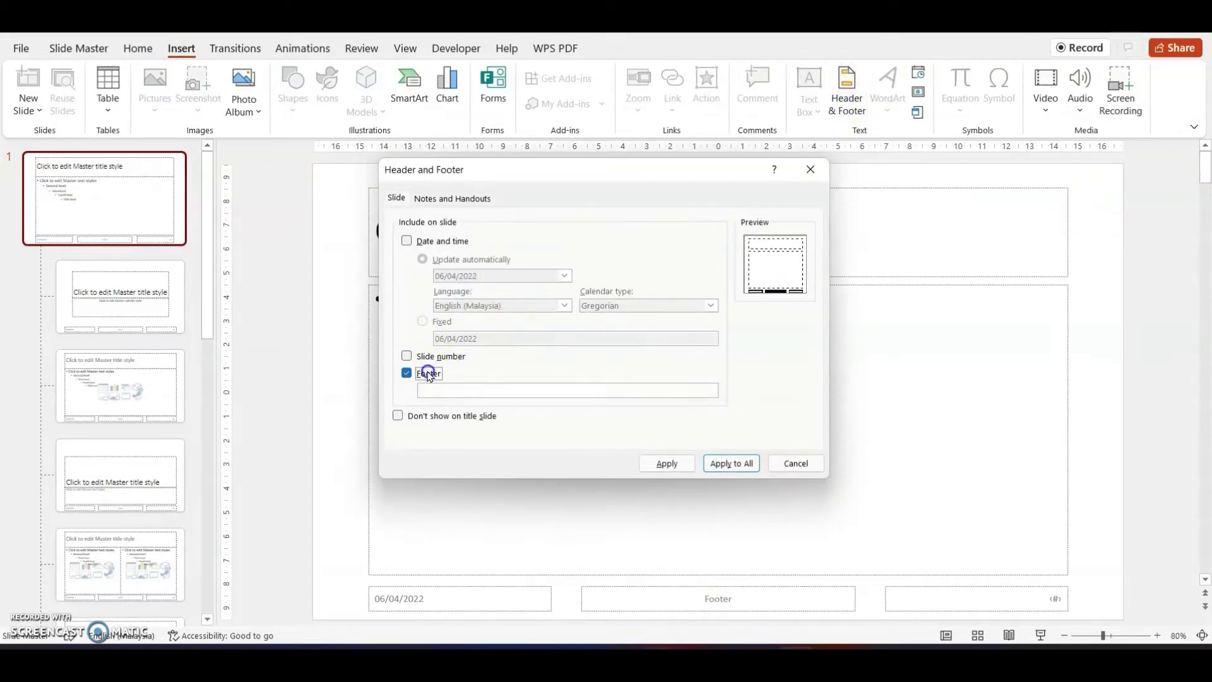
pyautogui.click(707, 599)
pyautogui.write(', 9999')
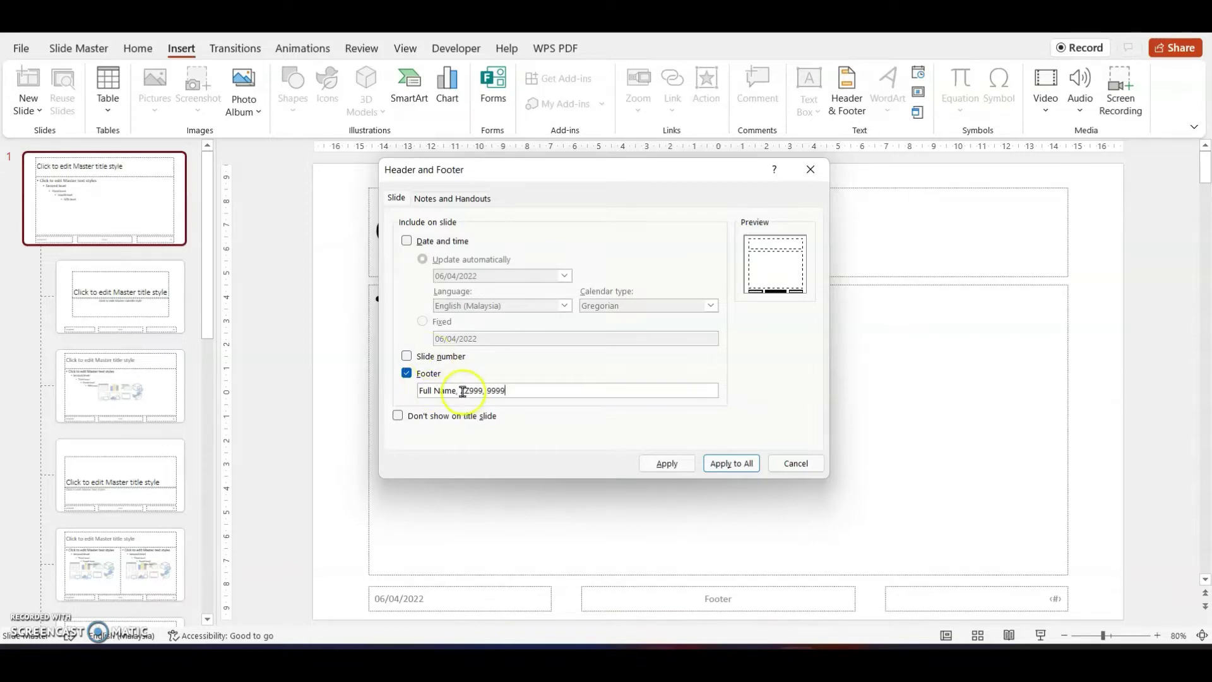
pyautogui.click(730, 463)
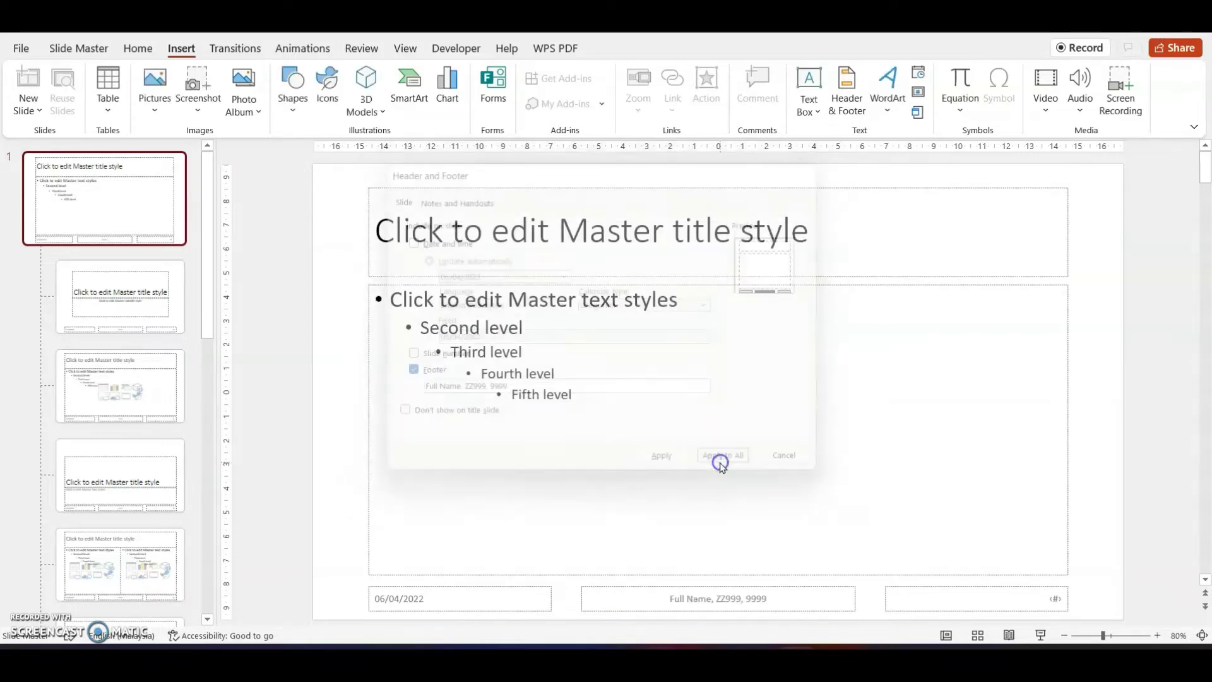
# Make the master footer text black and move it above the master title
pyautogui.click(803, 607)
pyautogui.click(136, 49)
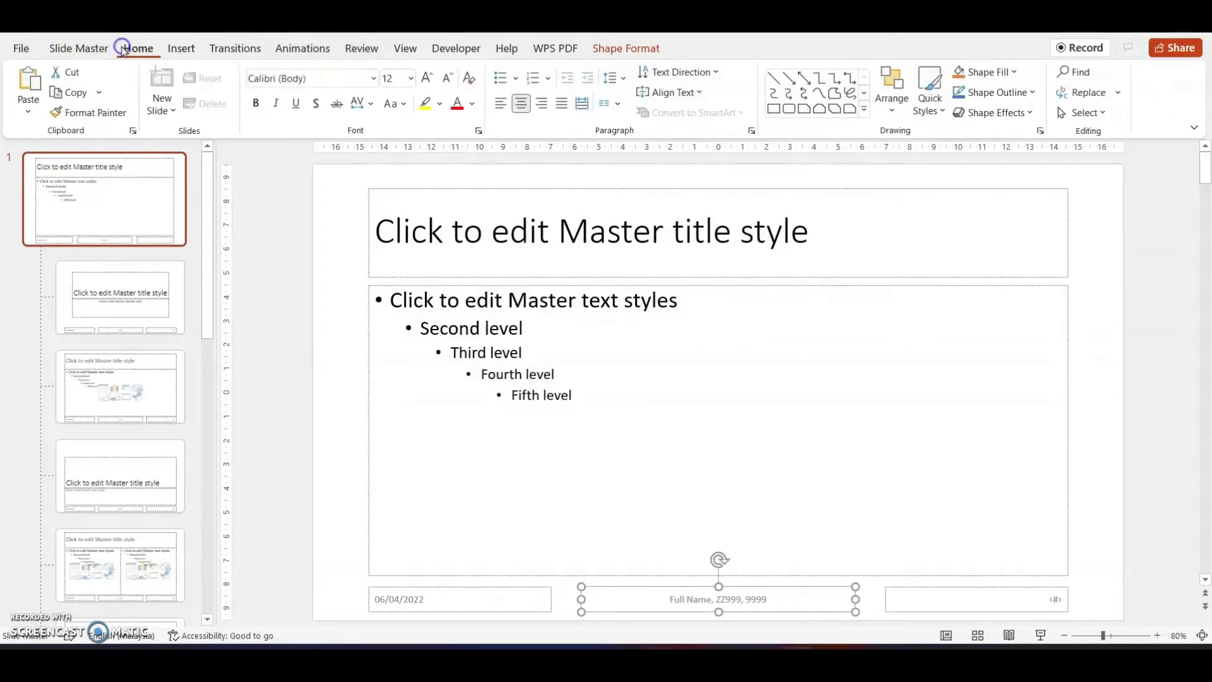
pyautogui.click(471, 103)
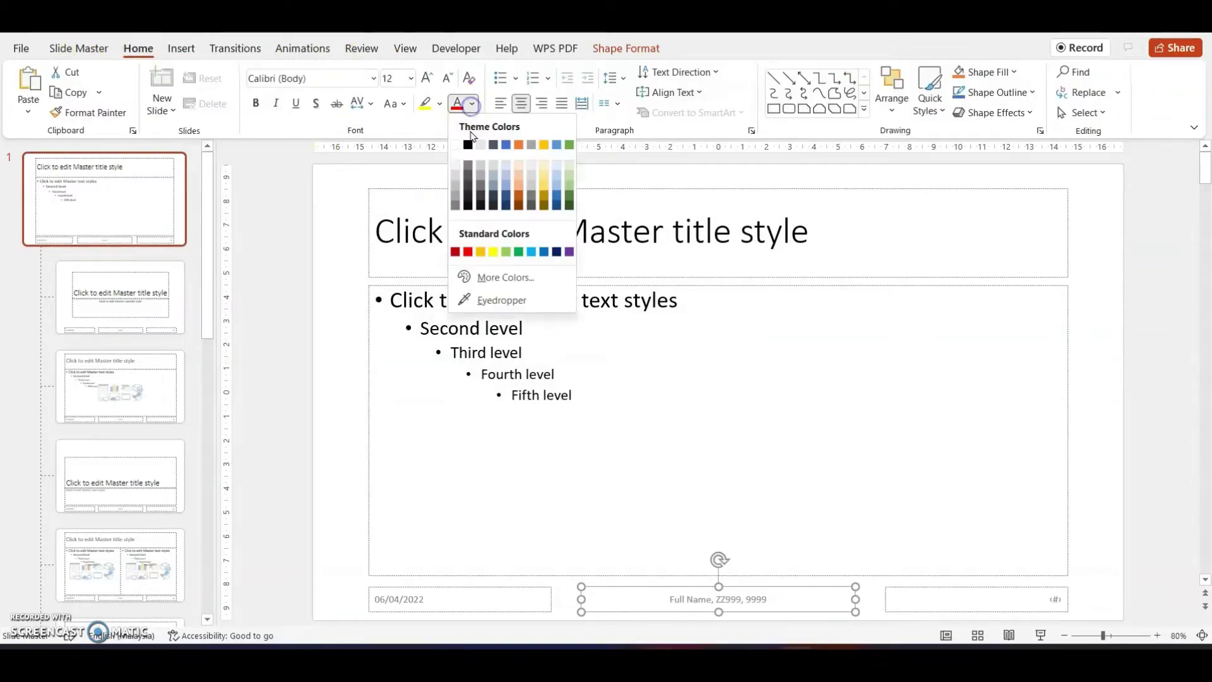
pyautogui.click(468, 145)
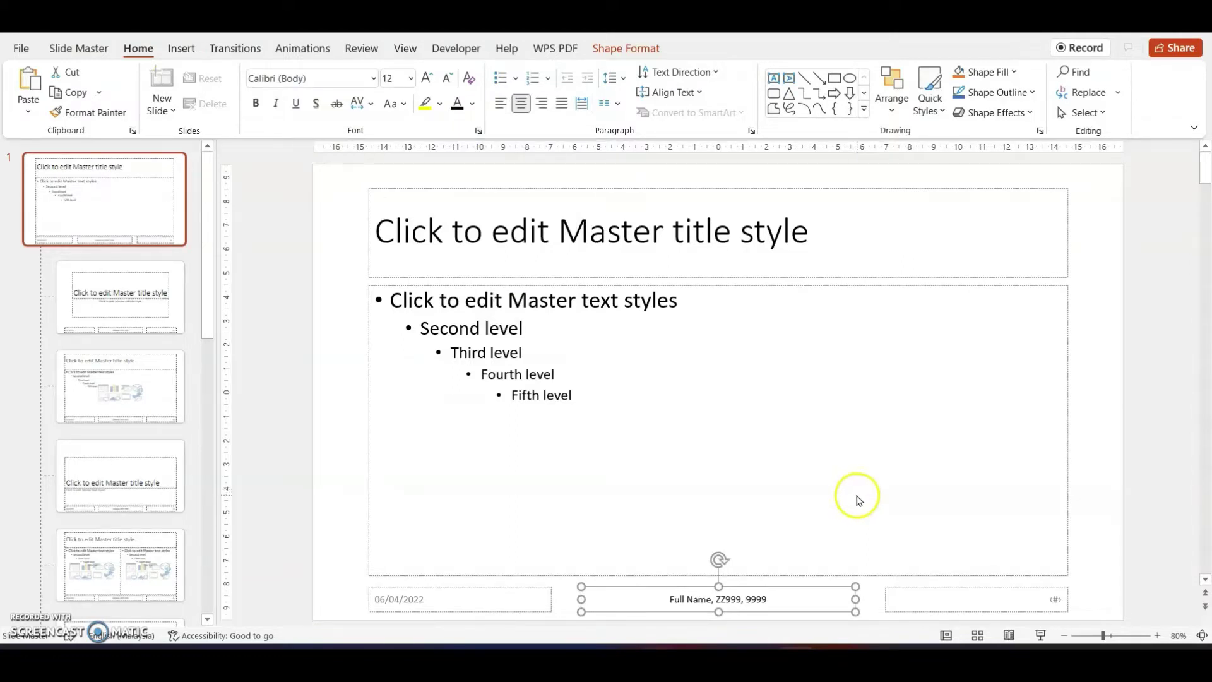
pyautogui.moveTo(801, 590); pyautogui.dragTo(802, 167)
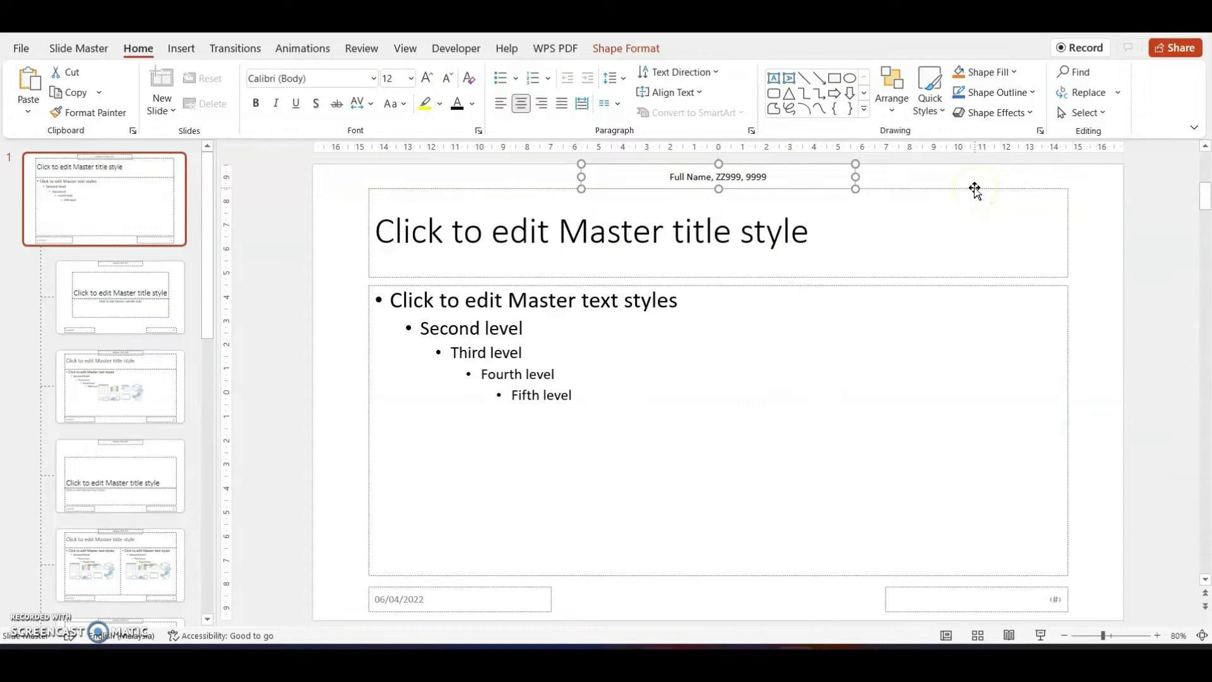
# Close Master View, check the header on slides 2–5, and go to slide 6
pyautogui.click(98, 52)
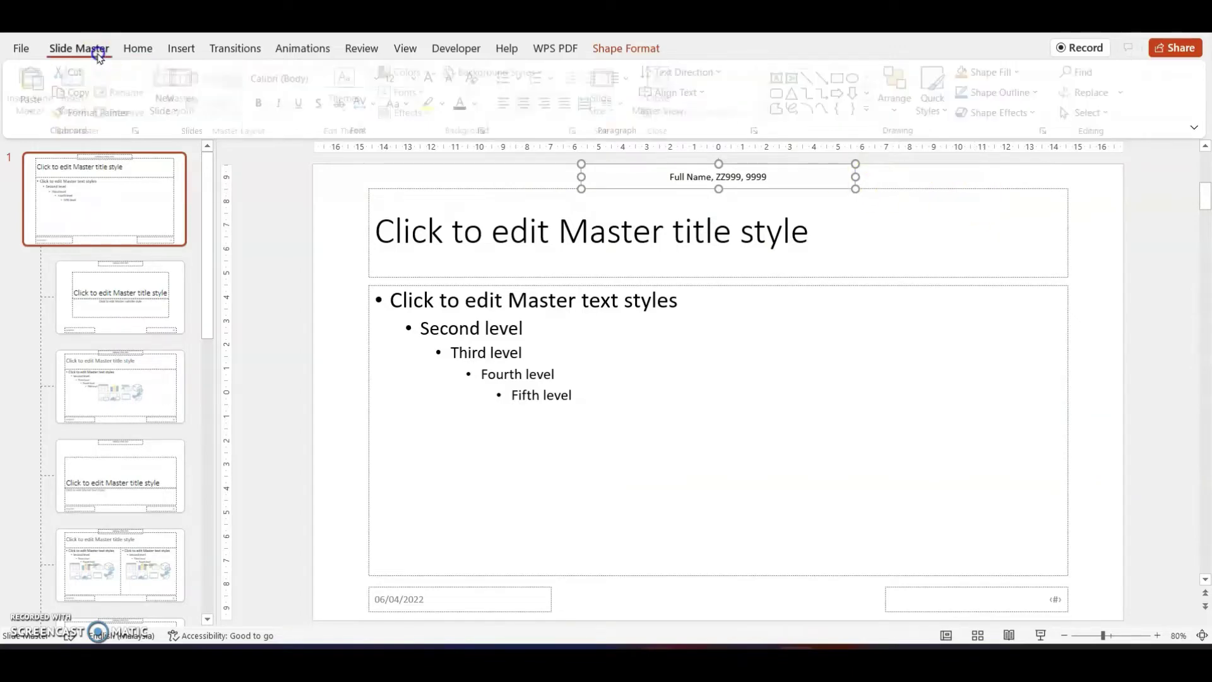
pyautogui.click(657, 87)
pyautogui.click(49, 299)
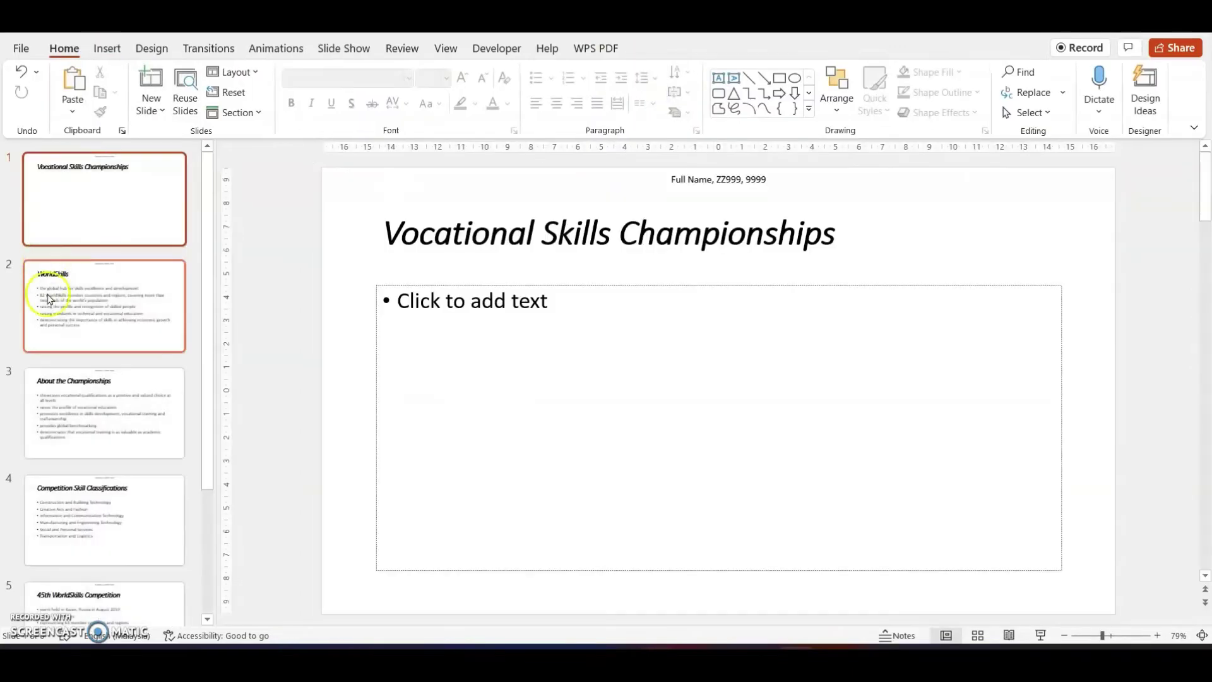
pyautogui.click(123, 435)
pyautogui.click(141, 520)
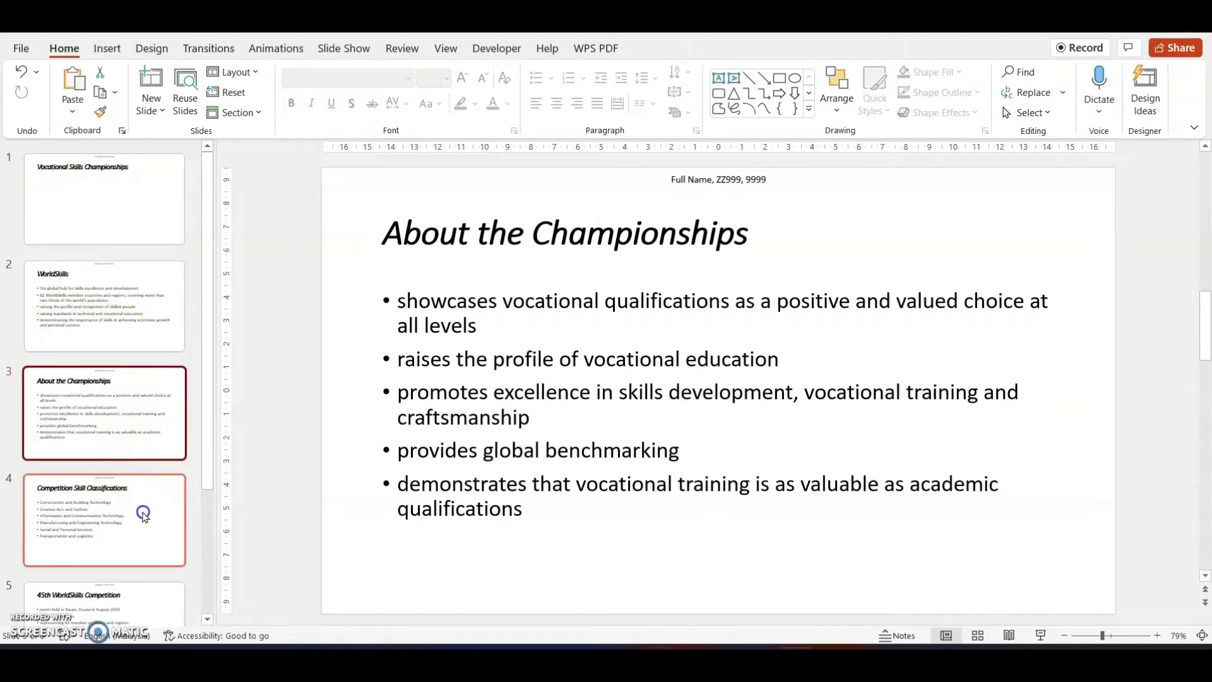
pyautogui.click(144, 608)
pyautogui.click(139, 521)
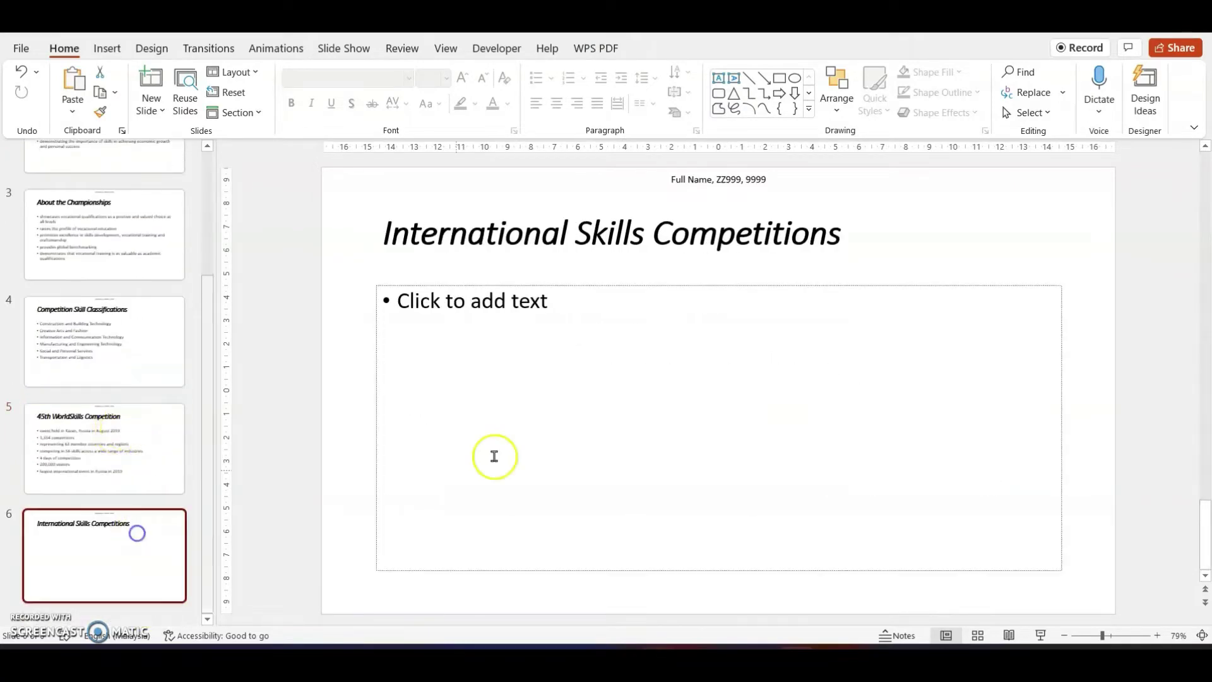
pyautogui.click(698, 196)
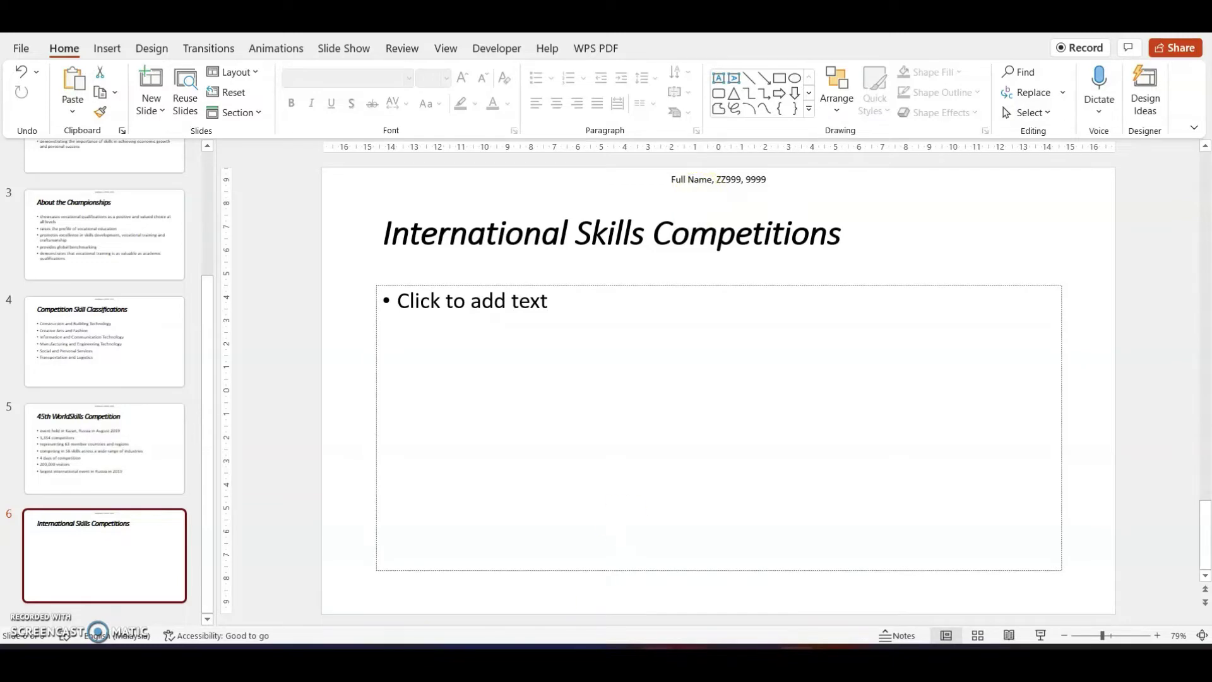
# Highlight 'International Skills Competitions', '4 columns and 7 rows' and N2102COMPS.csv, then select that file
pyautogui.hotkey('alt', 'Tab')
pyautogui.scroll(-5, 533, 414)
pyautogui.click(358, 326)
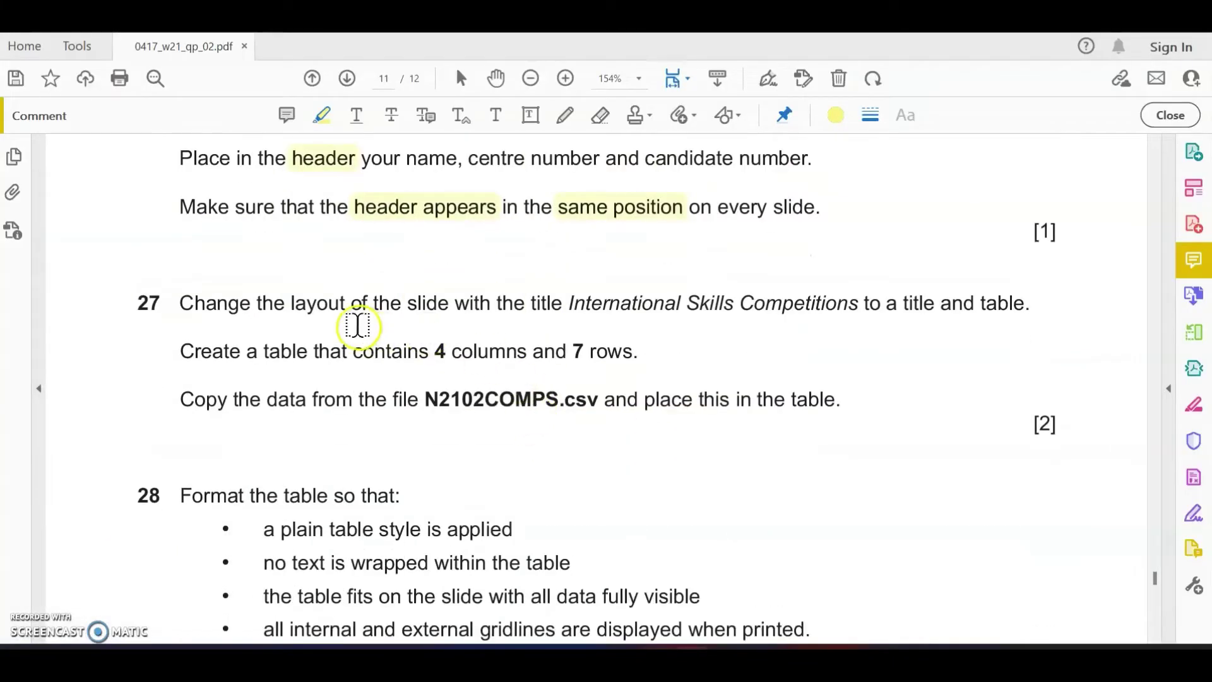
pyautogui.click(571, 305)
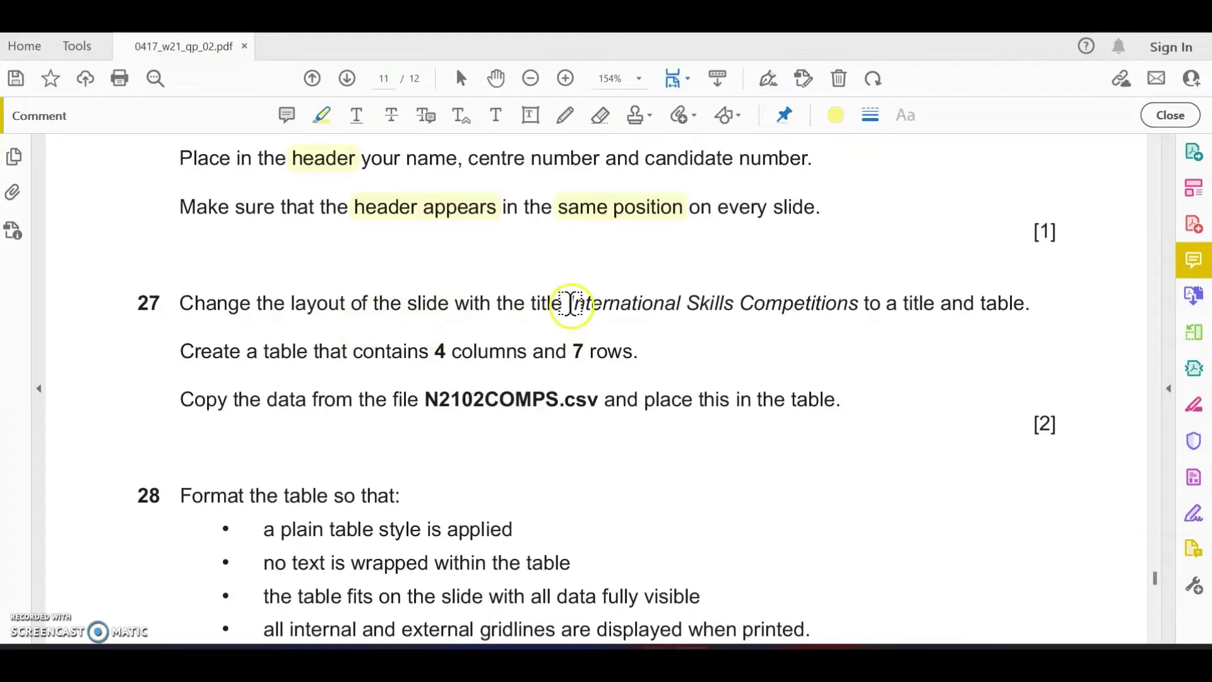
pyautogui.moveTo(571, 305); pyautogui.dragTo(1004, 308)
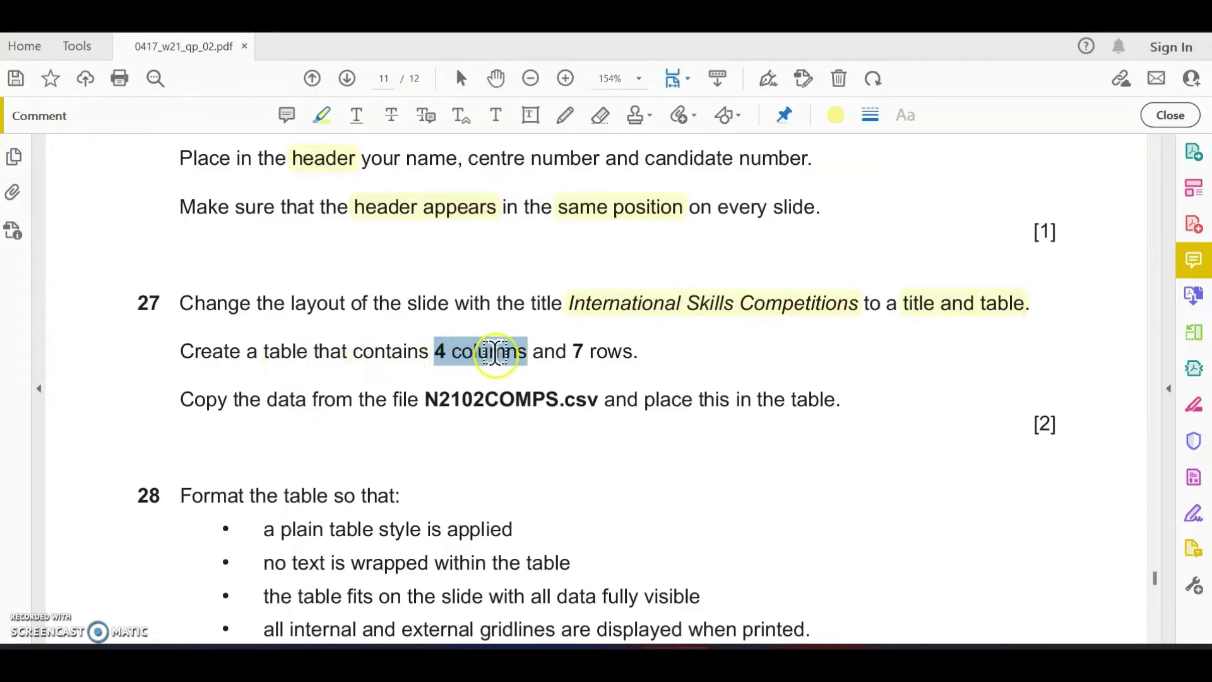
pyautogui.moveTo(496, 351); pyautogui.dragTo(631, 353)
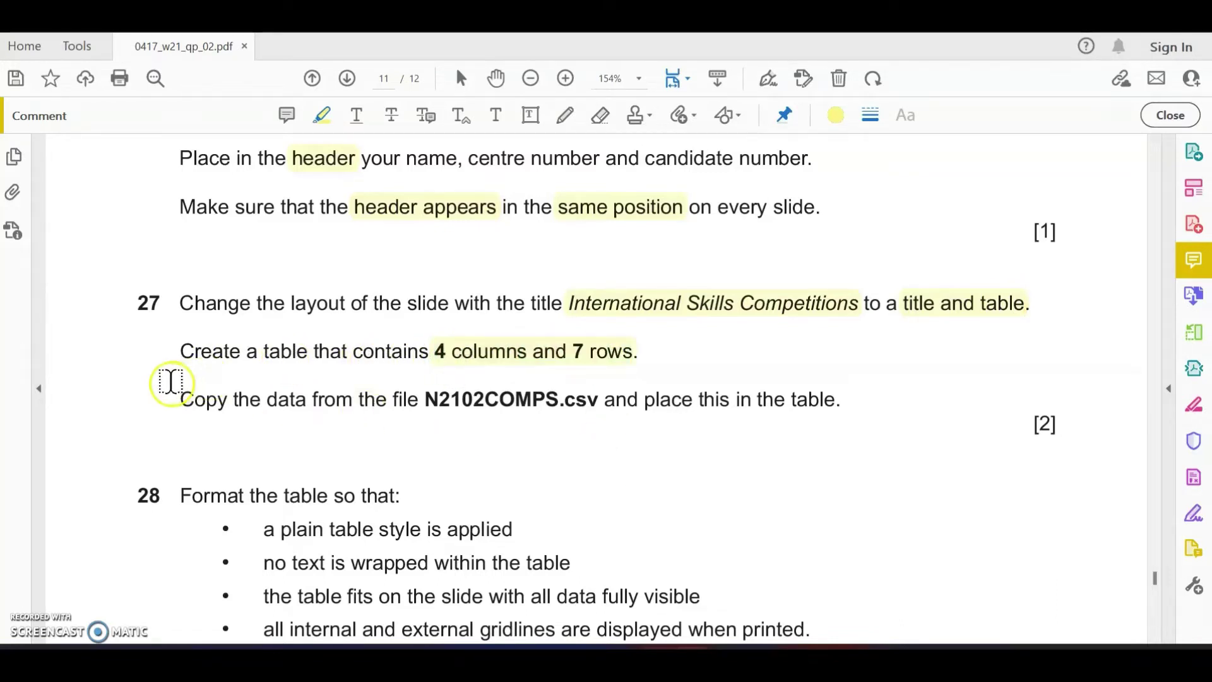
pyautogui.moveTo(425, 400); pyautogui.dragTo(598, 399)
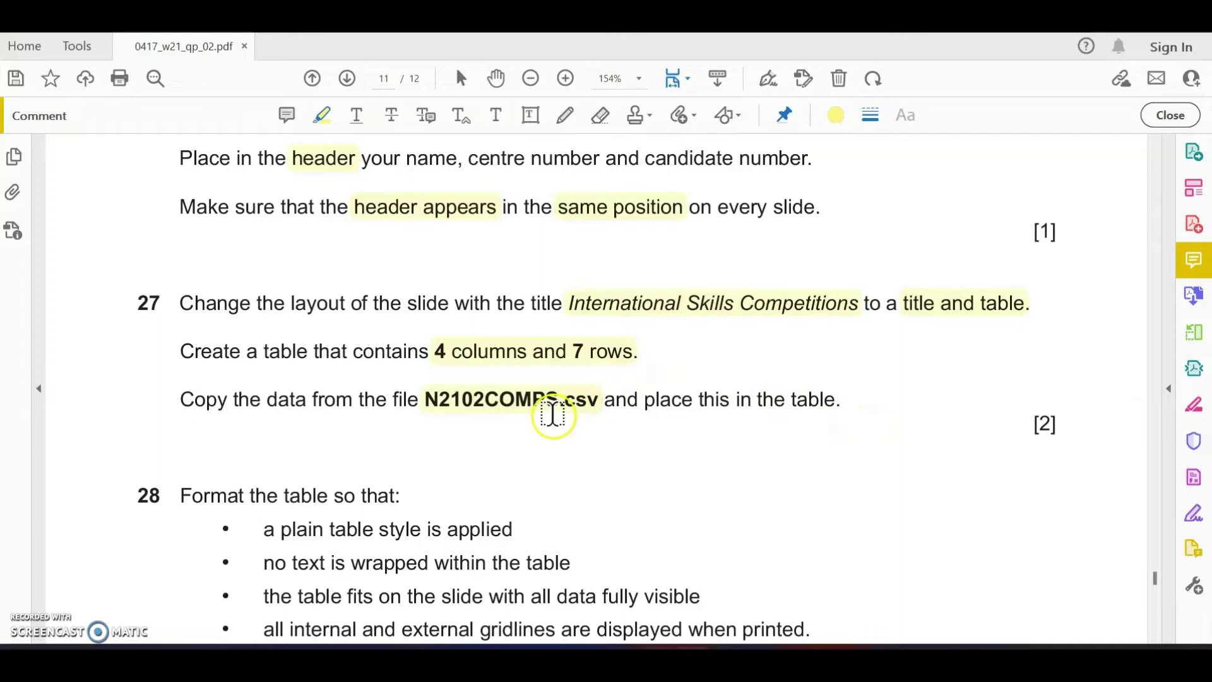
pyautogui.hotkey('alt', 'Tab')
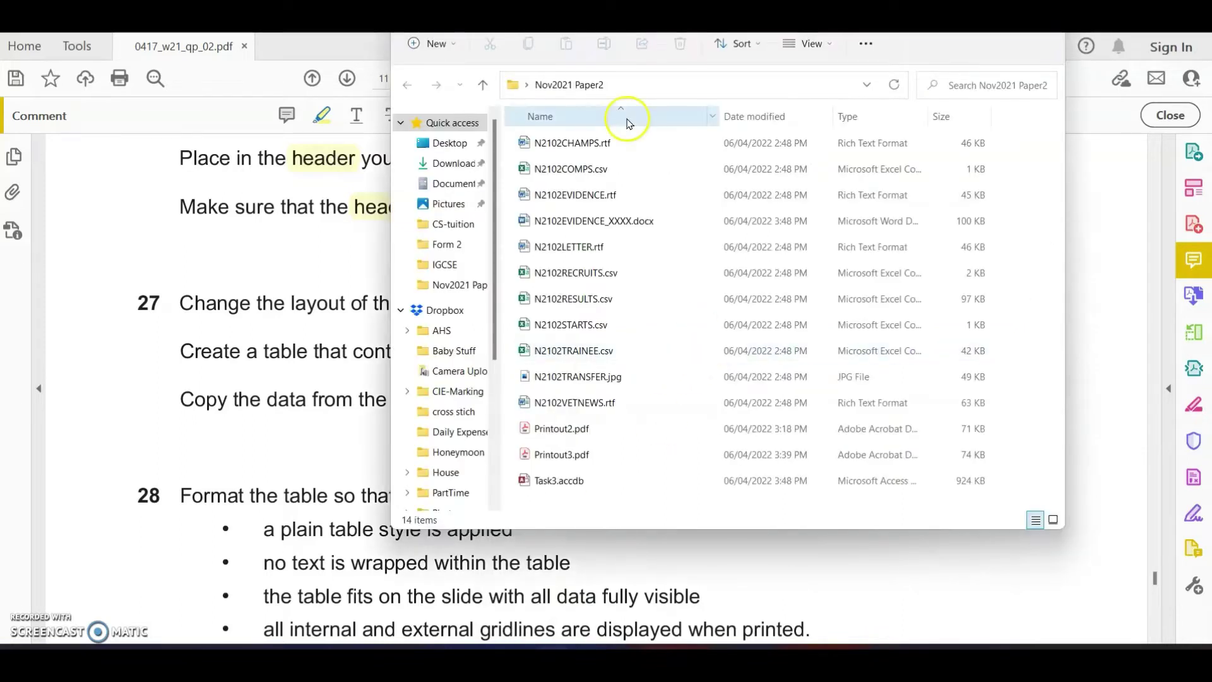
pyautogui.click(611, 170)
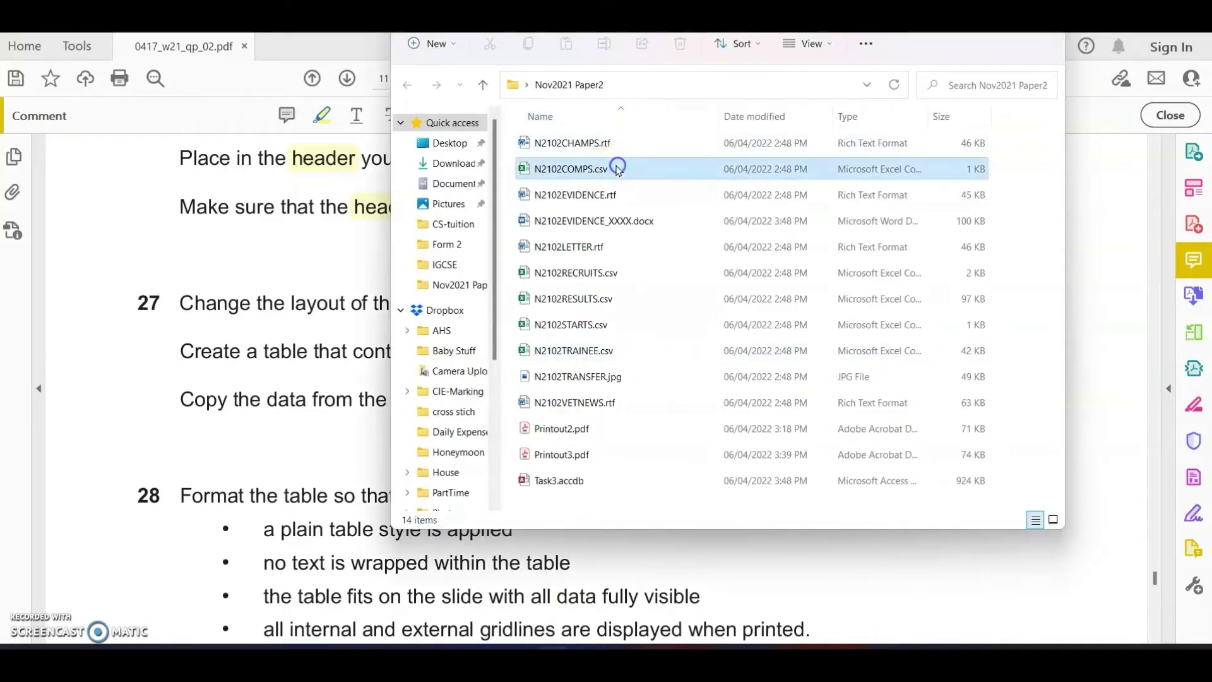
# Open N2102COMPS.csv in Excel, AutoFit columns A–G, and select the data in A1:D7
pyautogui.doubleClick(608, 171)
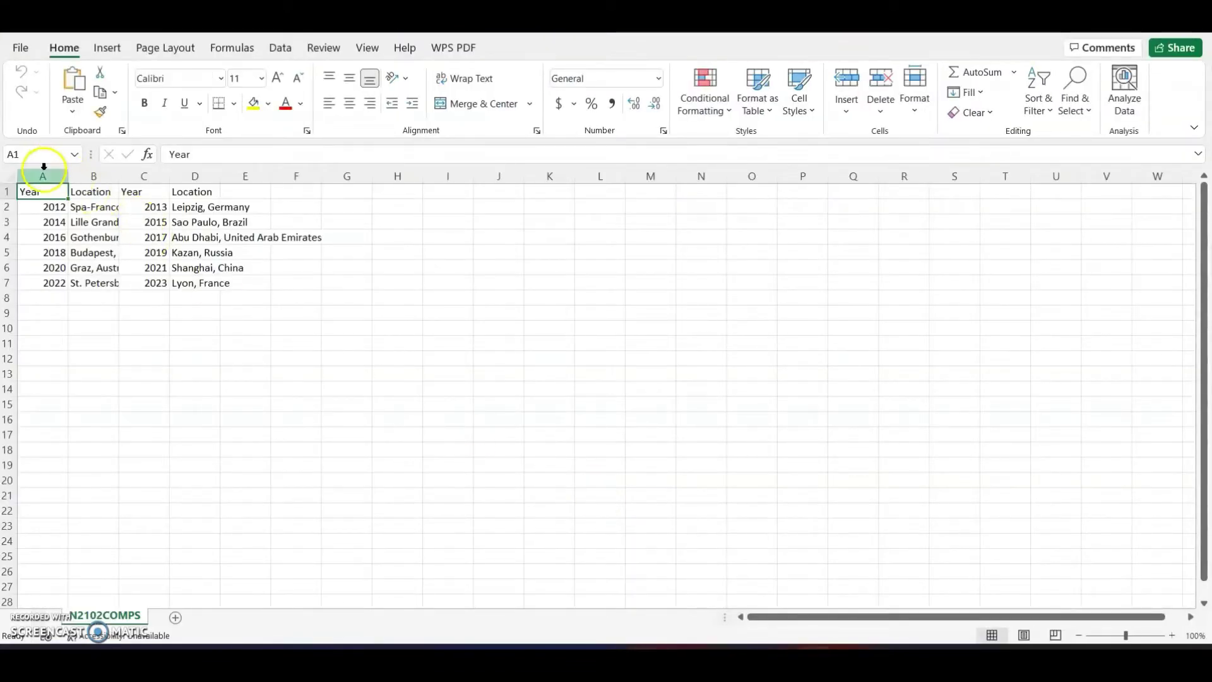
pyautogui.moveTo(43, 168); pyautogui.dragTo(325, 168)
pyautogui.doubleClick(373, 177)
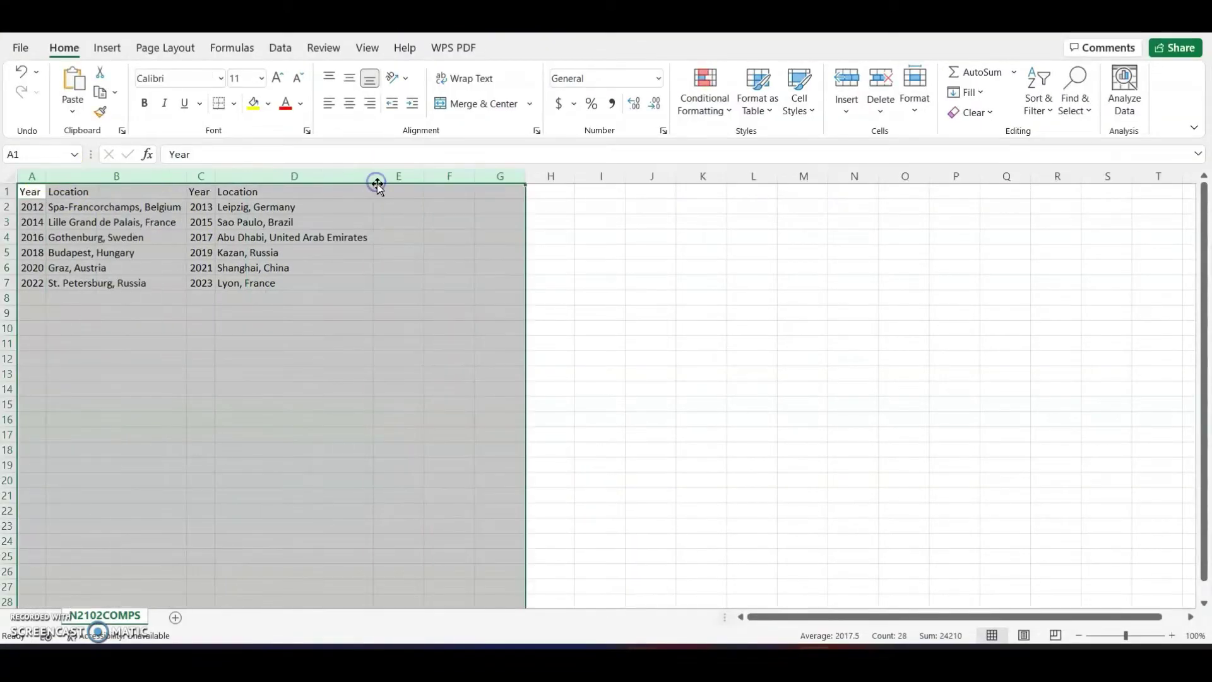
pyautogui.click(634, 416)
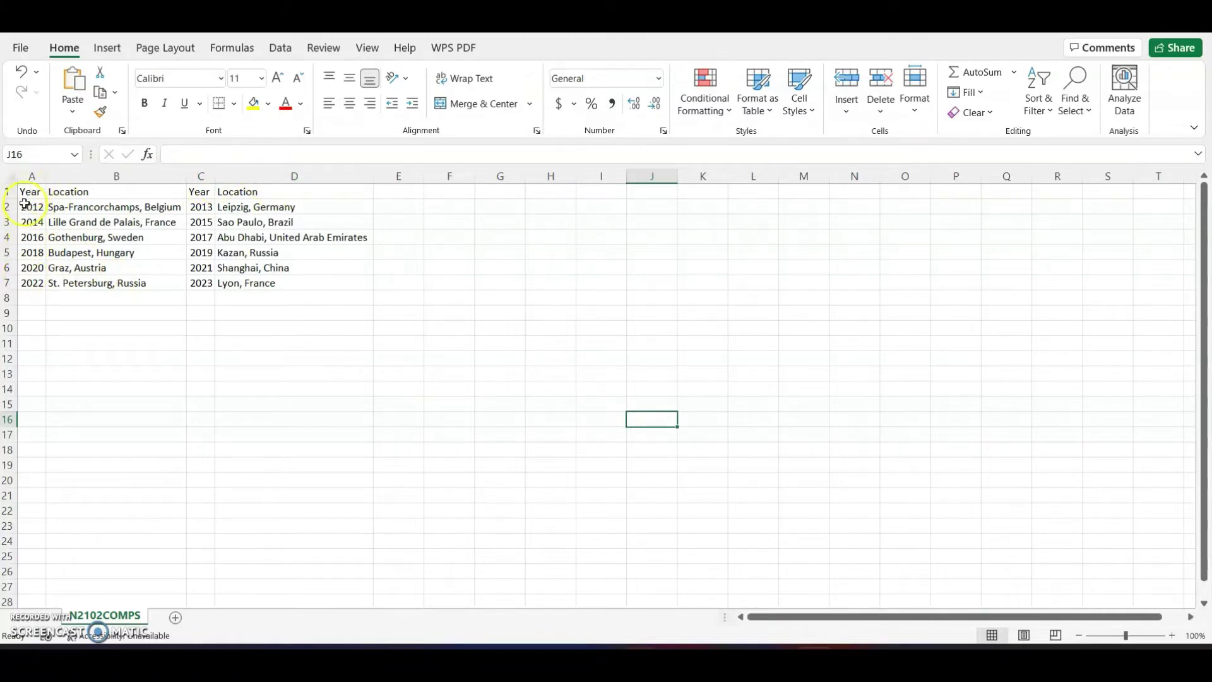
pyautogui.moveTo(28, 194); pyautogui.dragTo(355, 276)
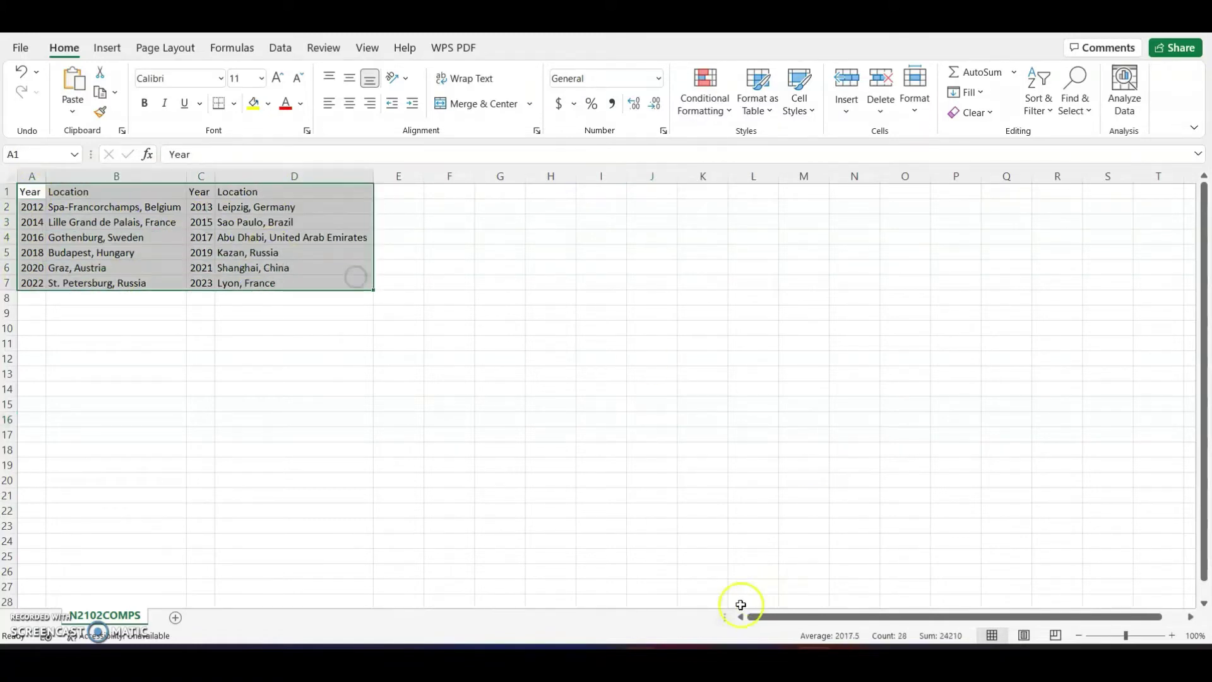
pyautogui.hotkey('alt', 'Tab')
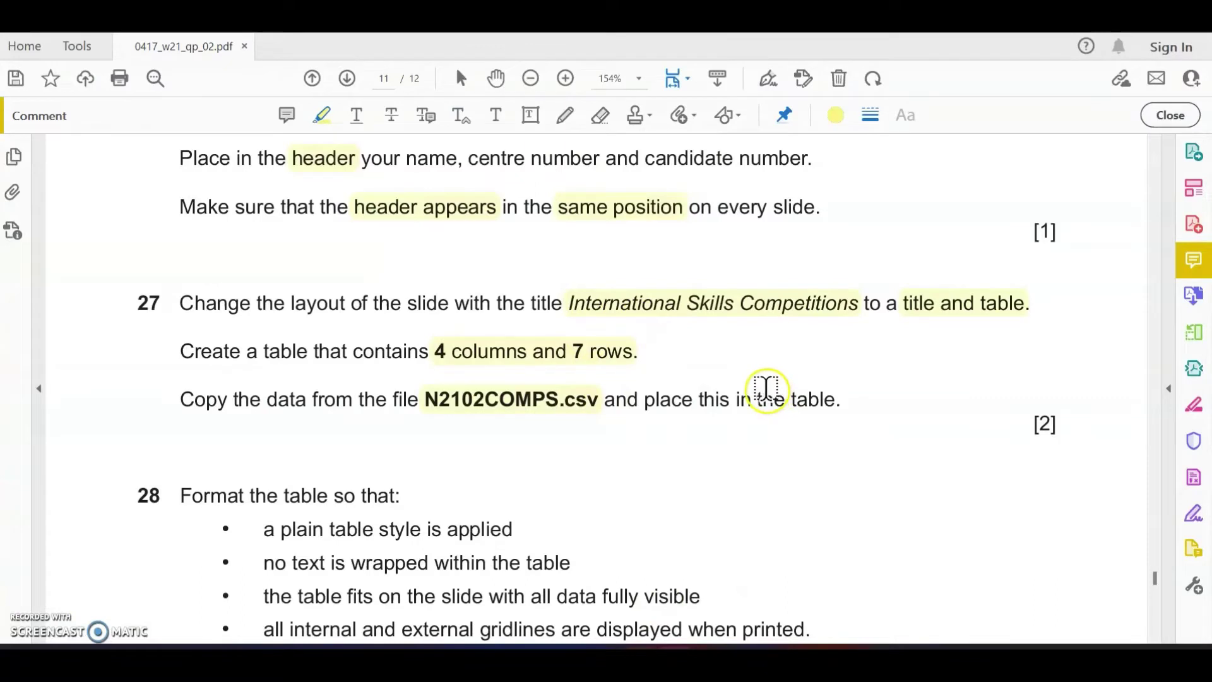
# Highlight 'plain table', 'no text is wrapped', 'all data fully visible', 'all internal and external gridlines', 'displayed'
pyautogui.scroll(-2, 767, 390)
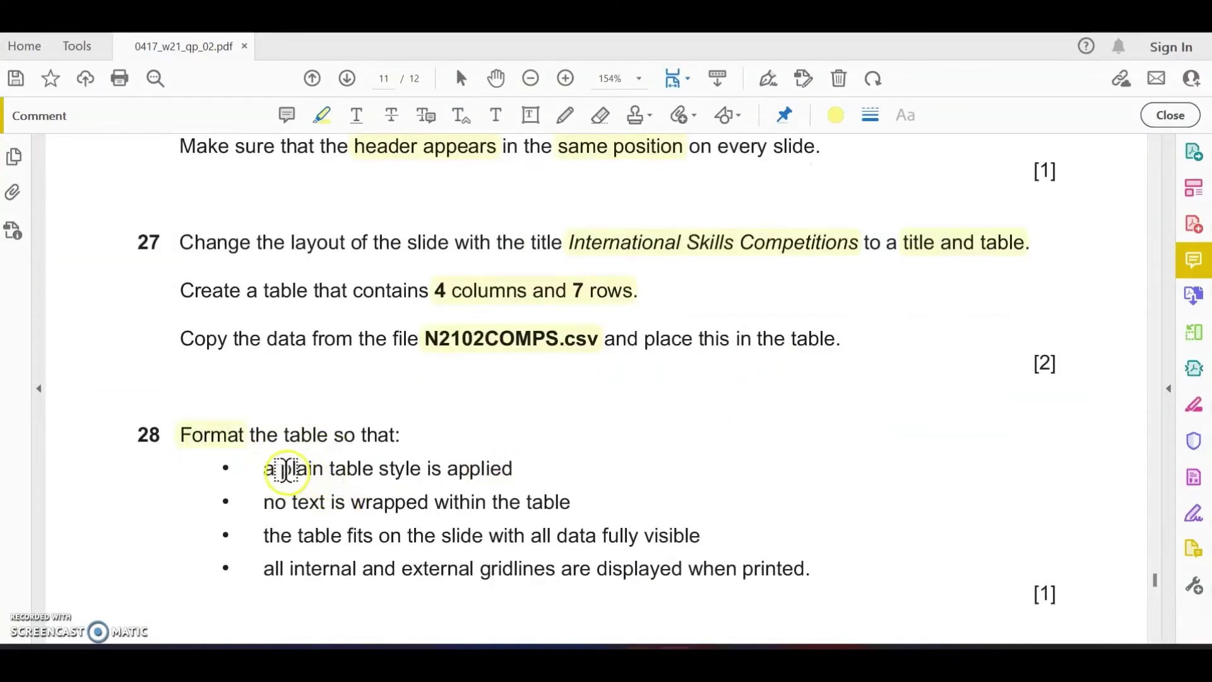
pyautogui.moveTo(282, 469); pyautogui.dragTo(414, 468)
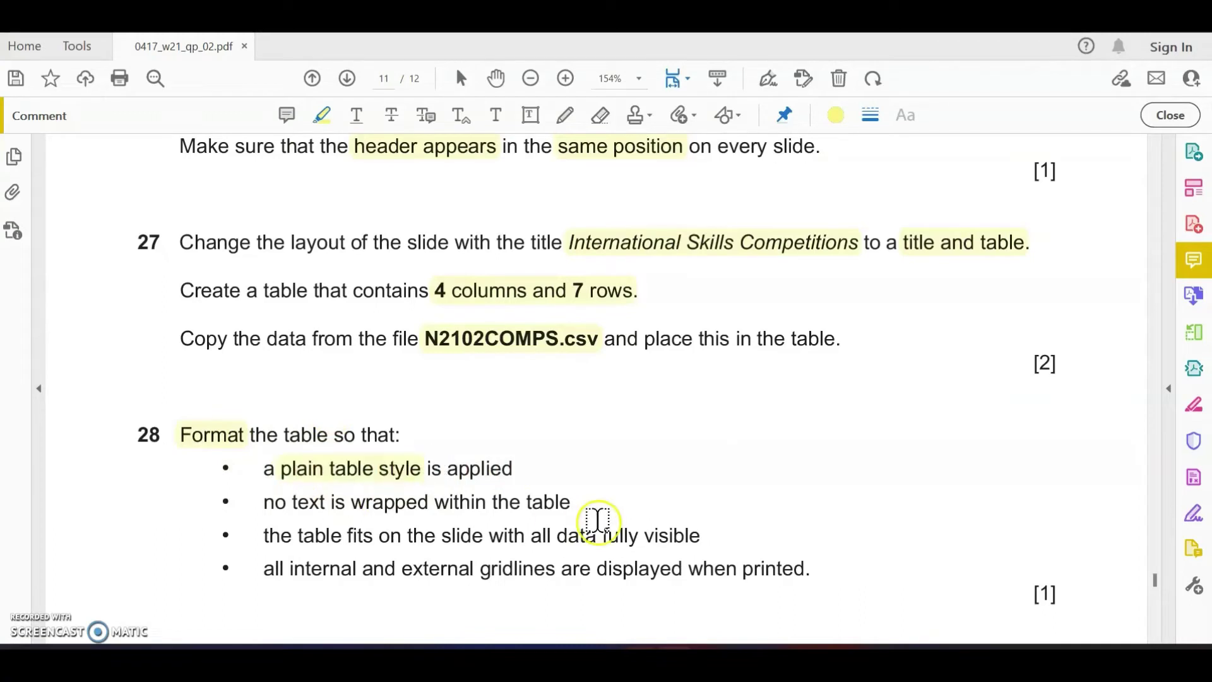
pyautogui.moveTo(270, 505); pyautogui.dragTo(430, 502)
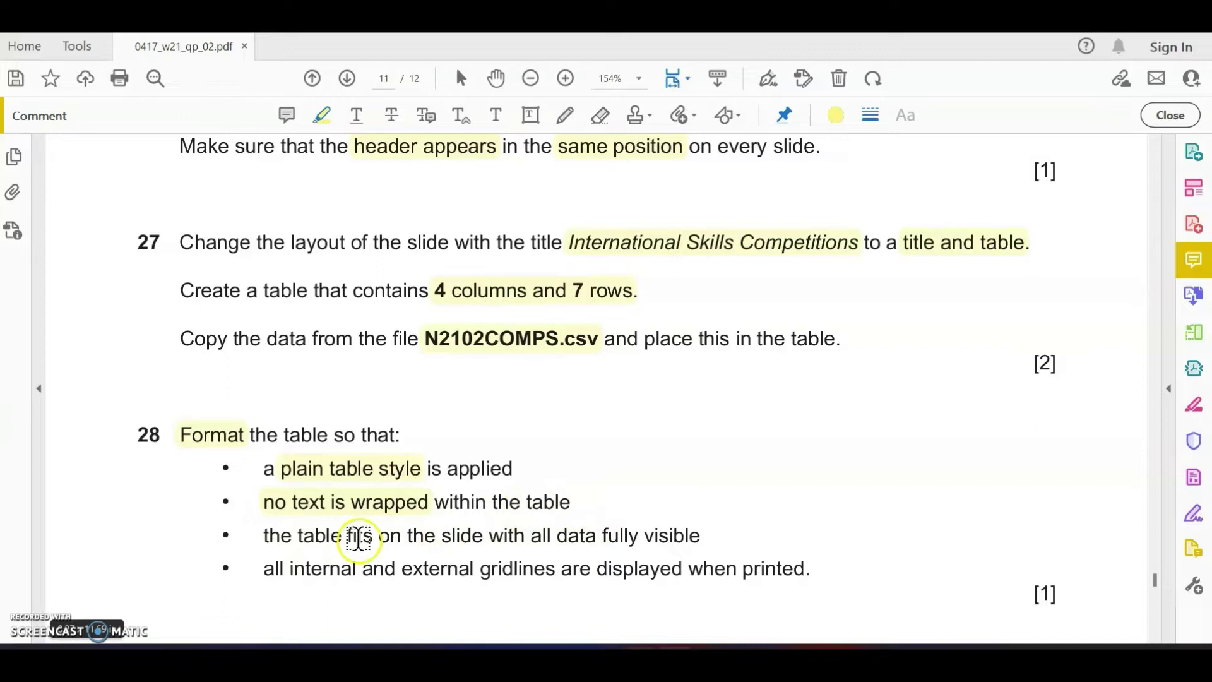
pyautogui.moveTo(532, 534); pyautogui.dragTo(682, 535)
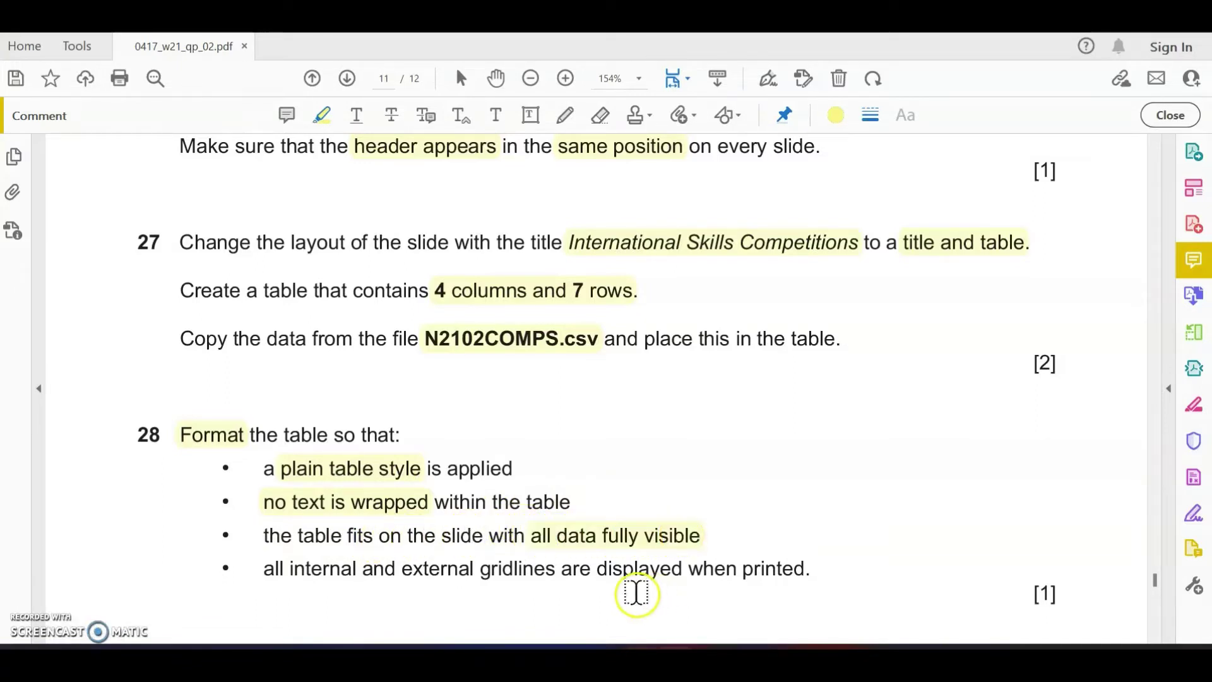
pyautogui.moveTo(264, 568); pyautogui.dragTo(557, 569)
pyautogui.doubleClick(658, 572)
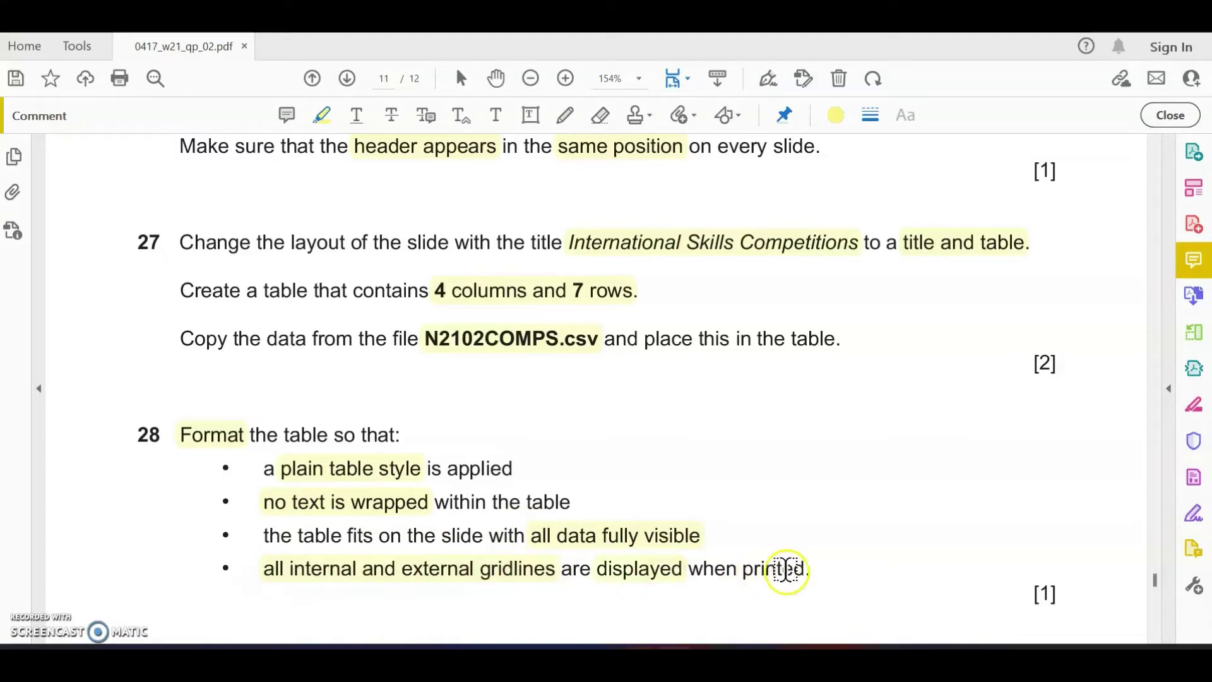
pyautogui.hotkey('alt', 'Tab')
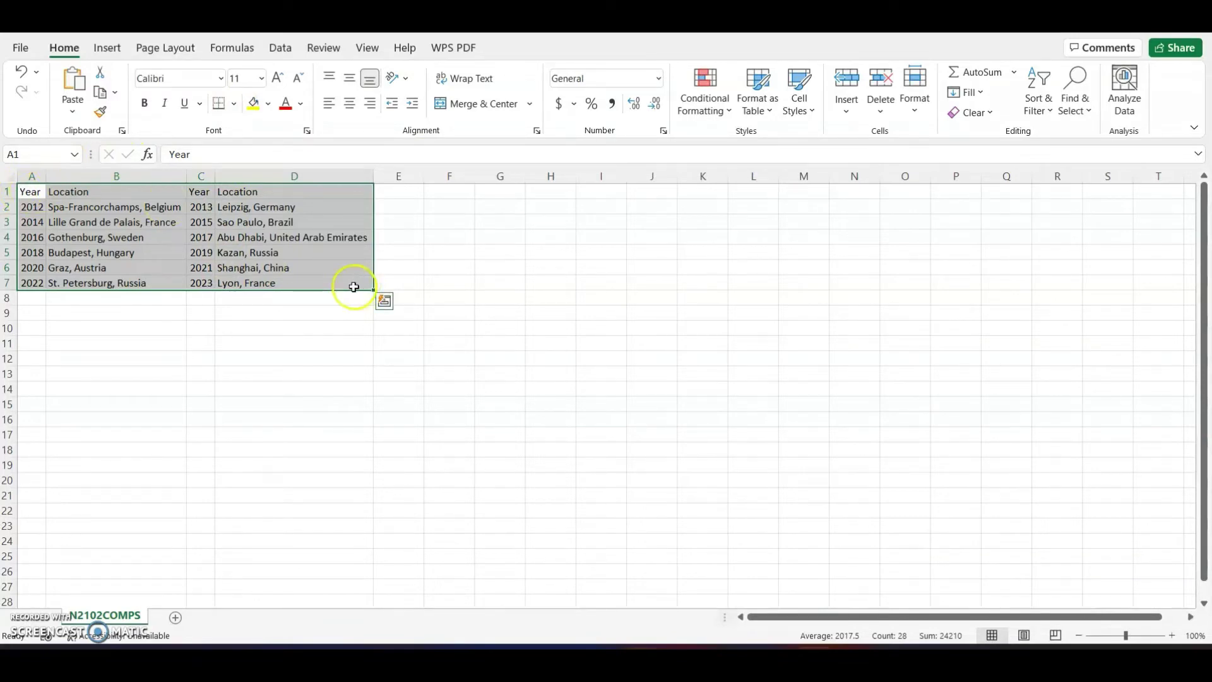
# Apply All Borders to A1:D7, then switch back to PowerPoint
pyautogui.click(234, 103)
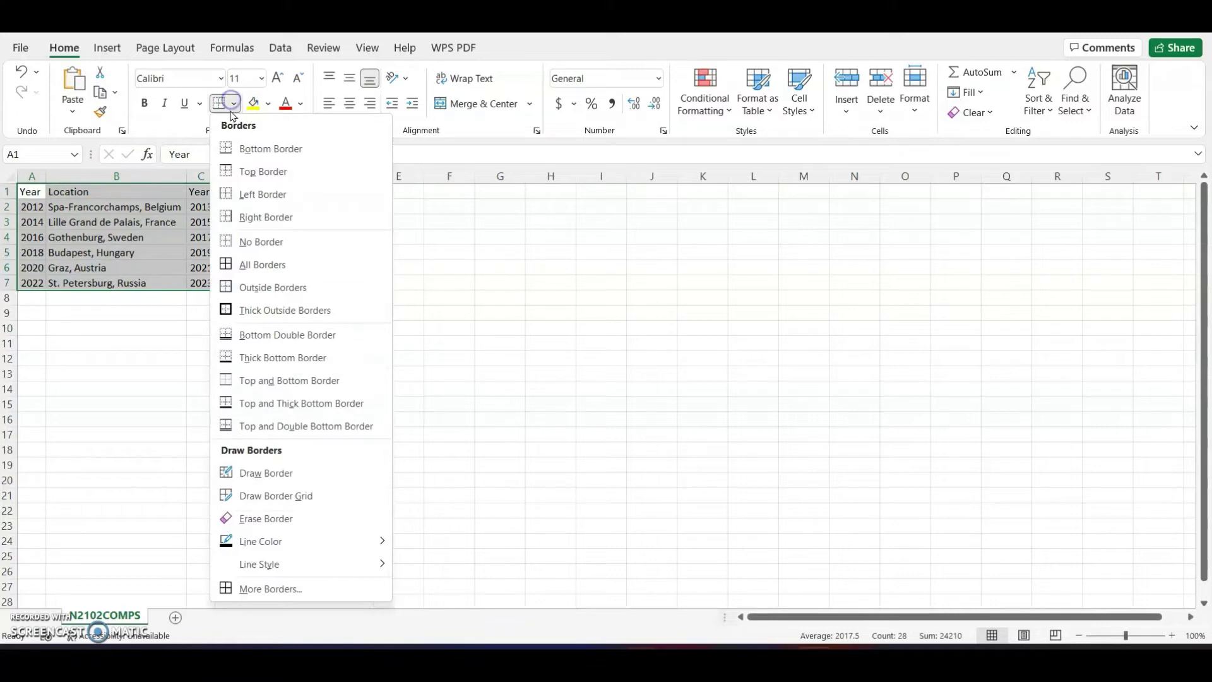
pyautogui.click(269, 266)
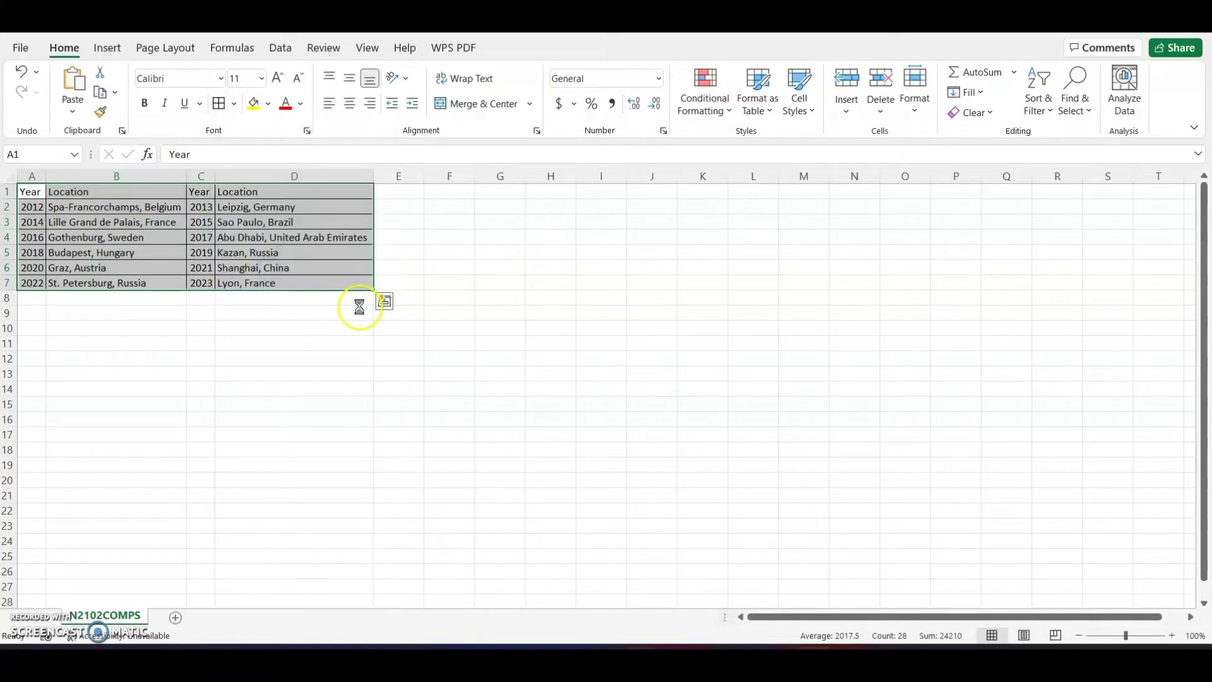
pyautogui.hotkey('alt', 'Tab')
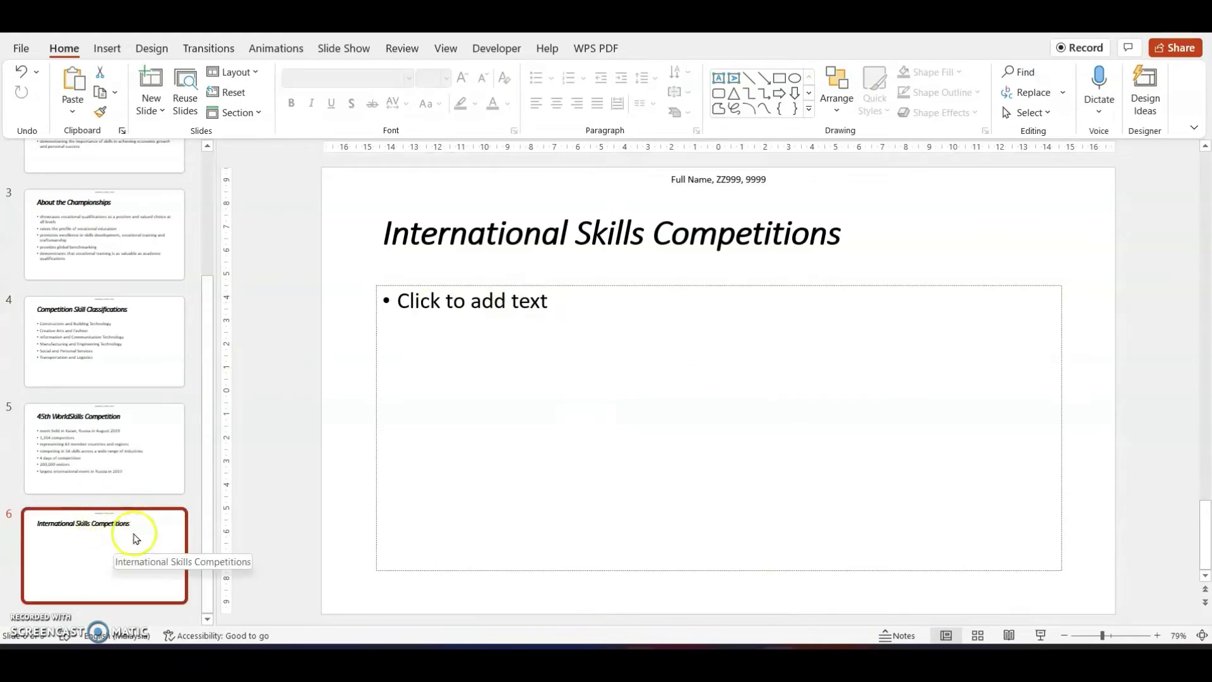
# Apply the Title and Content layout to slide 6 and dismiss Design Ideas
pyautogui.hotkey('alt', 'Tab')
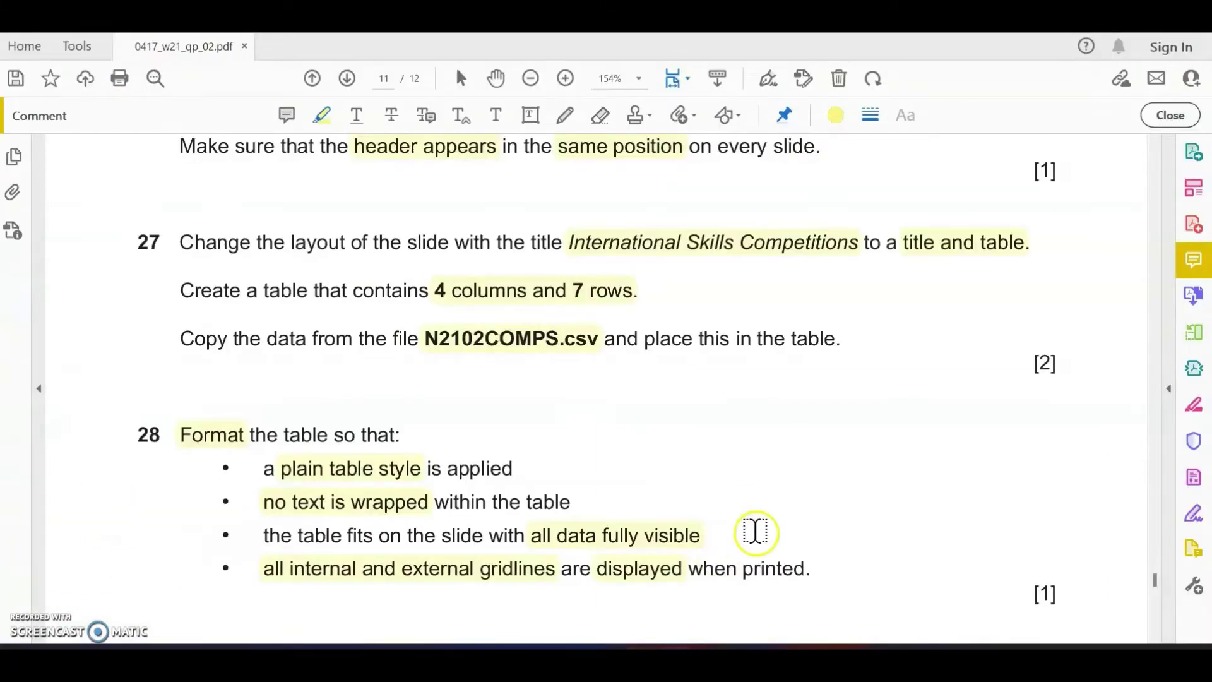
pyautogui.hotkey('alt', 'Tab')
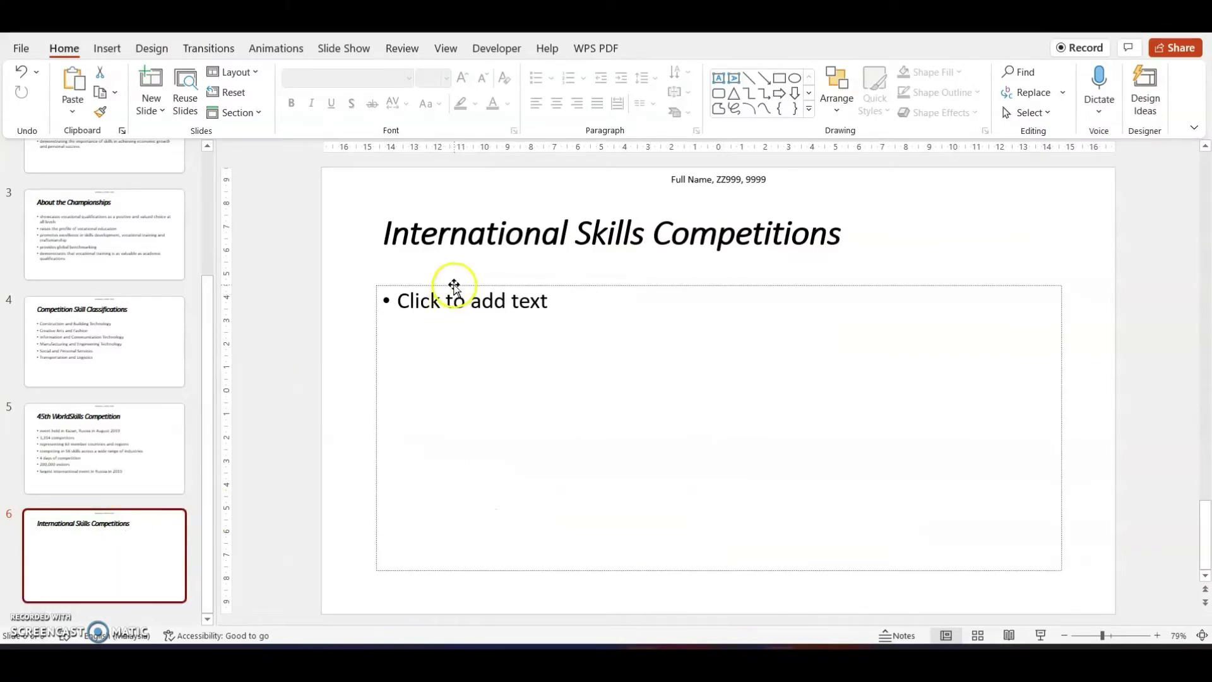
pyautogui.click(454, 285)
pyautogui.click(237, 73)
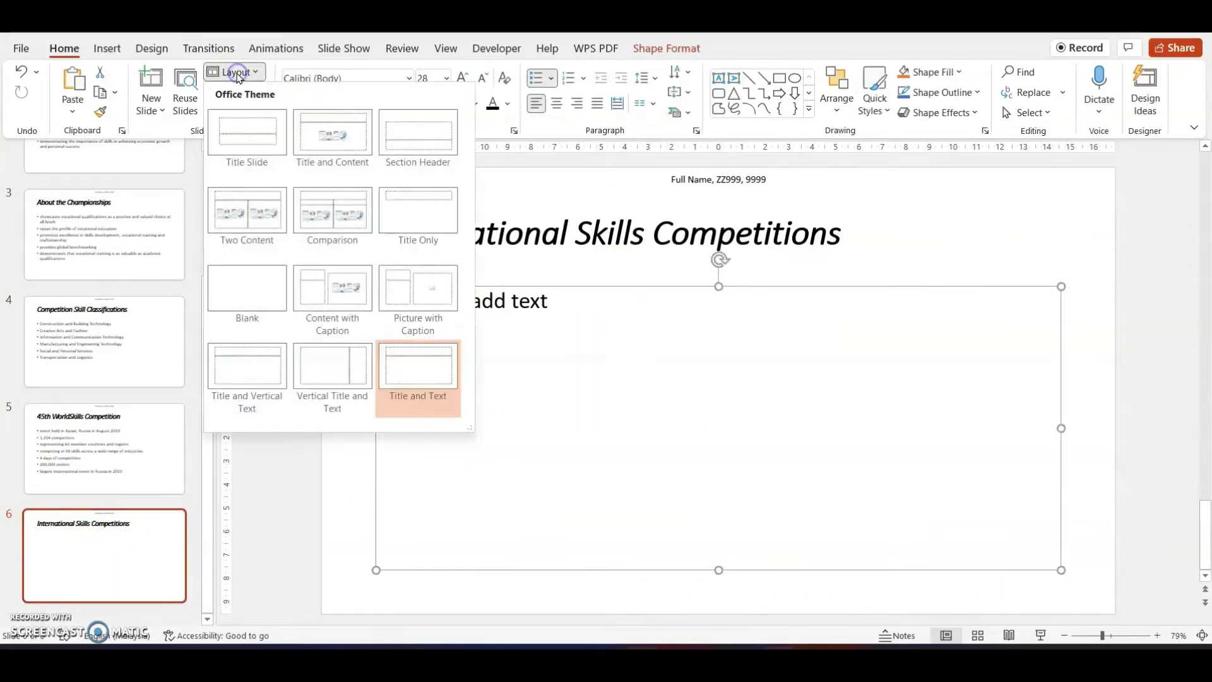
pyautogui.click(331, 131)
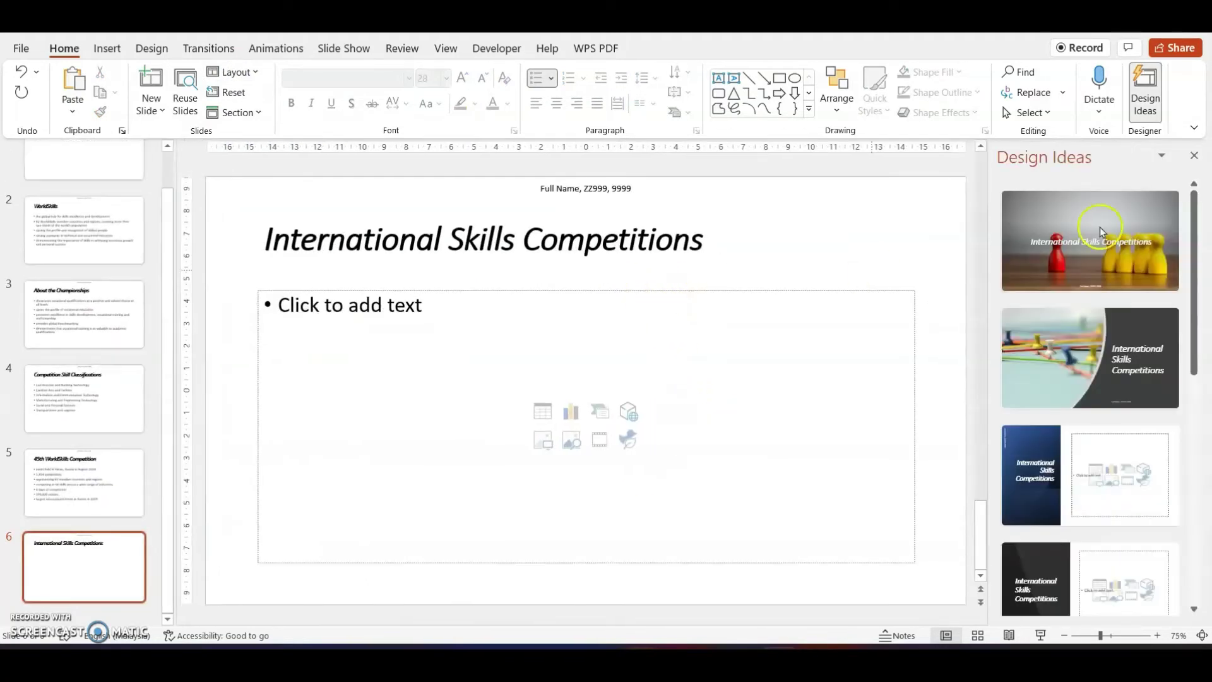
pyautogui.click(1194, 156)
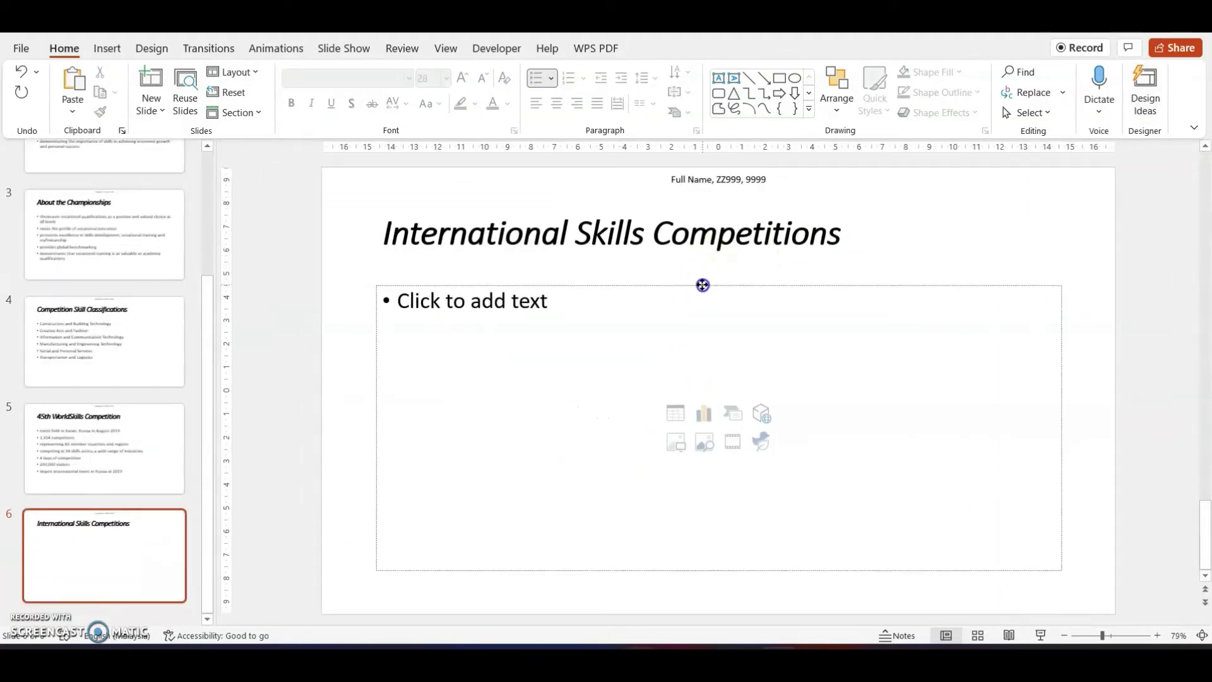
# Replace the content placeholder with the pasted competition table, placed under the title and enlarged
pyautogui.click(703, 285)
pyautogui.press('Delete')
pyautogui.hotkey('ctrl', 'v')
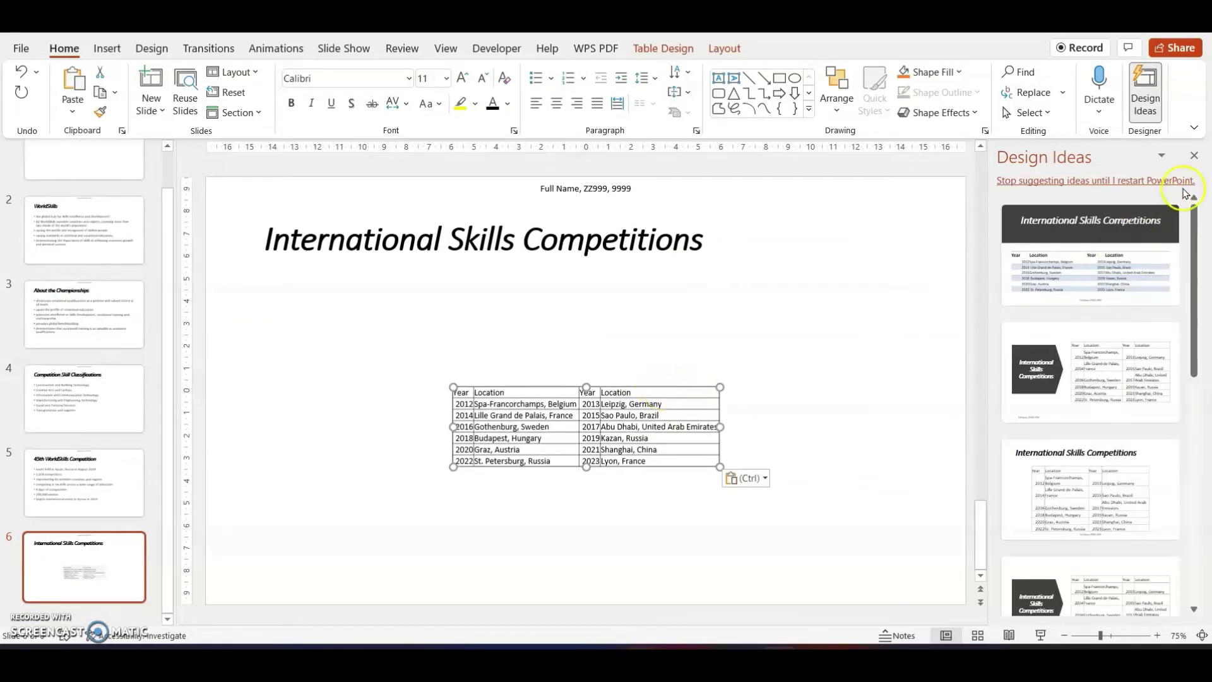
pyautogui.click(1194, 156)
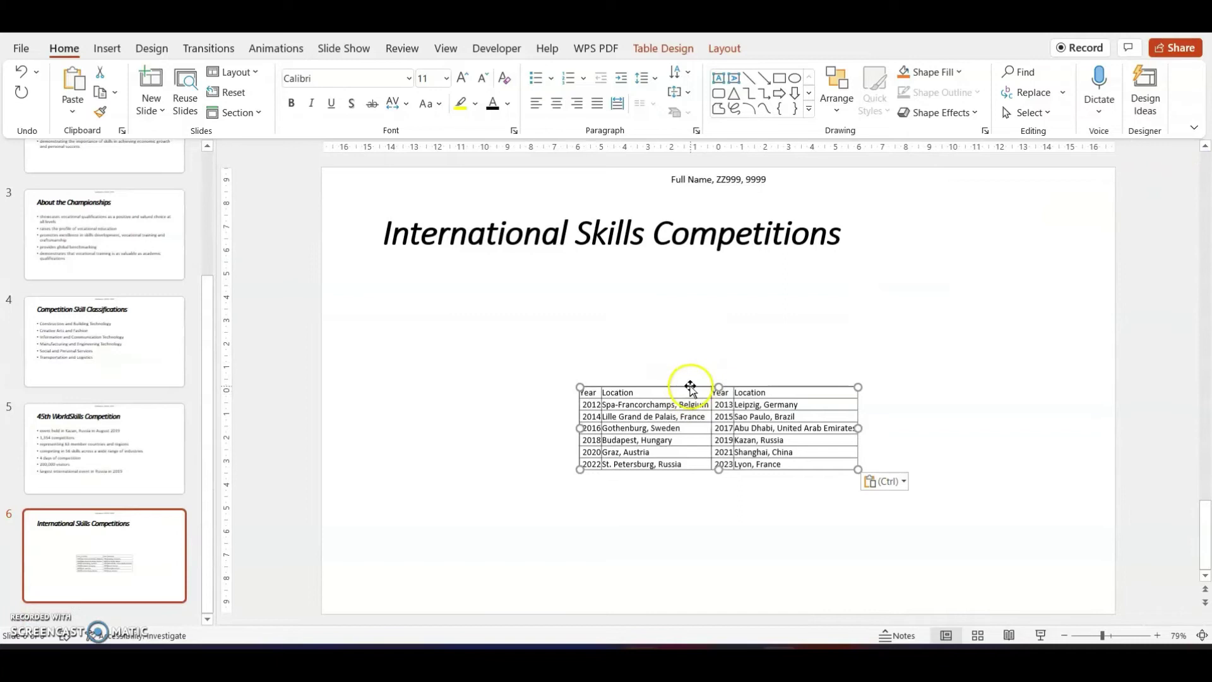
pyautogui.moveTo(690, 385); pyautogui.dragTo(495, 269)
pyautogui.moveTo(666, 355); pyautogui.dragTo(1032, 567)
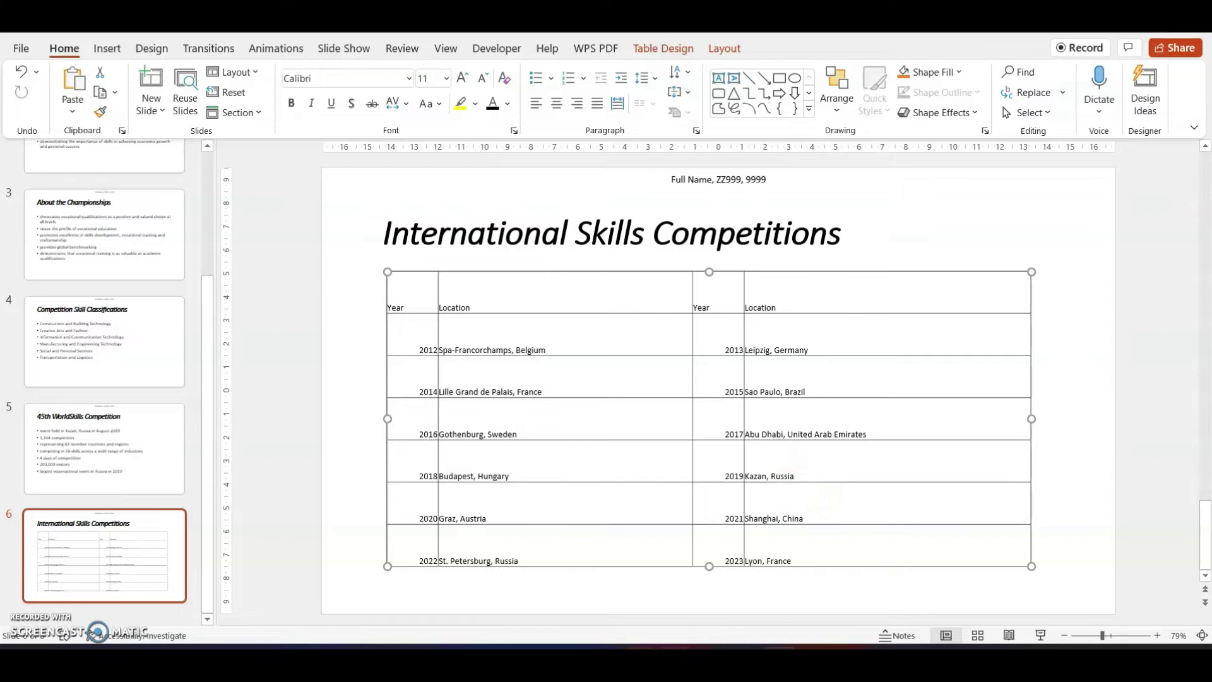
pyautogui.hotkey('alt', 'Tab')
pyautogui.scroll(-8, 611, 426)
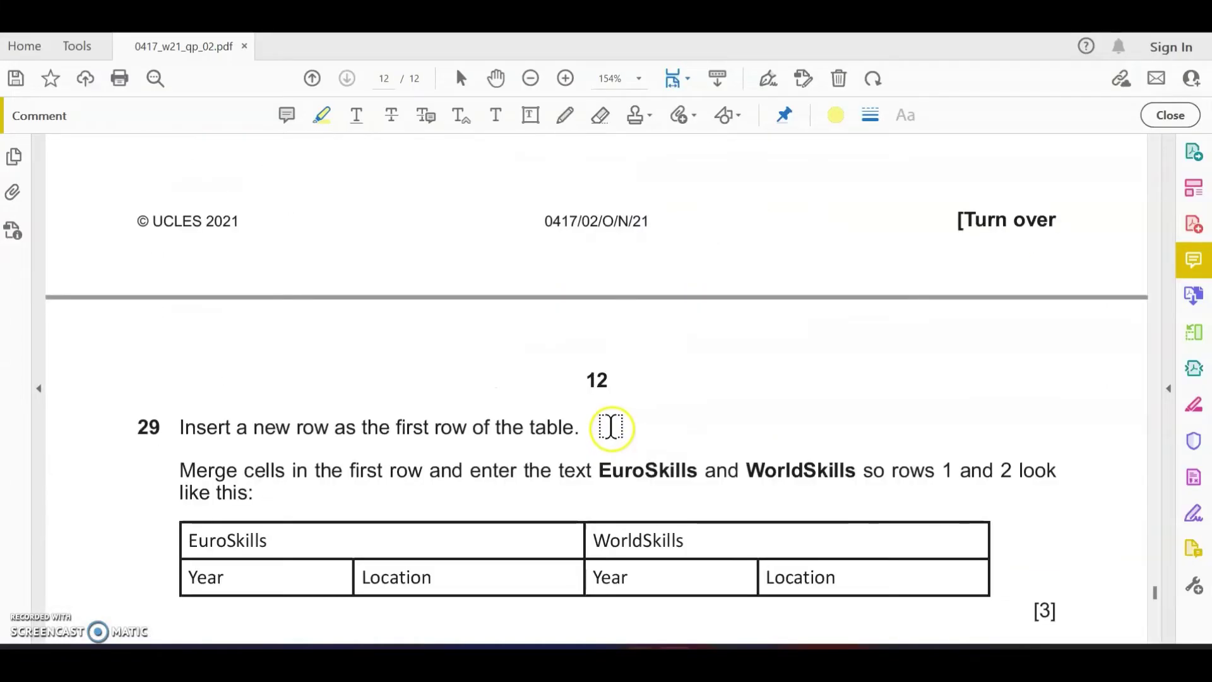
# Review questions 29 and 28 in the exam PDF, ending on question 28's table-formatting requirements
pyautogui.scroll(-2, 611, 426)
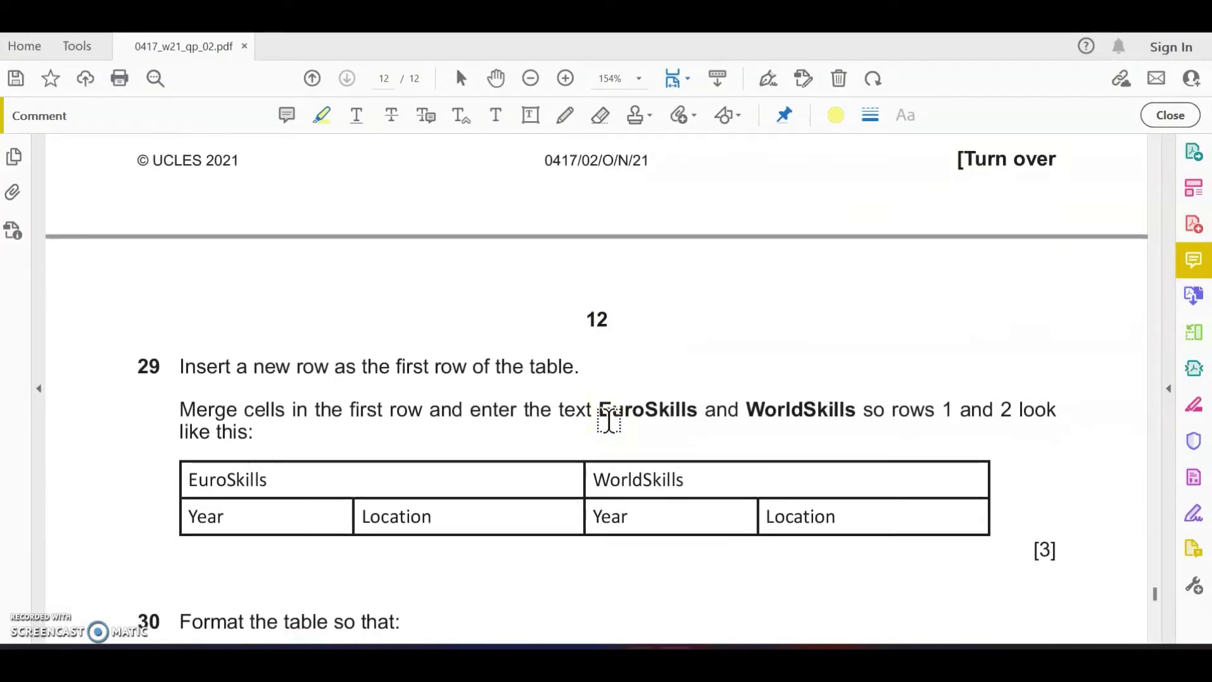
pyautogui.click(602, 417)
pyautogui.scroll(-2, 602, 417)
pyautogui.scroll(2, 600, 416)
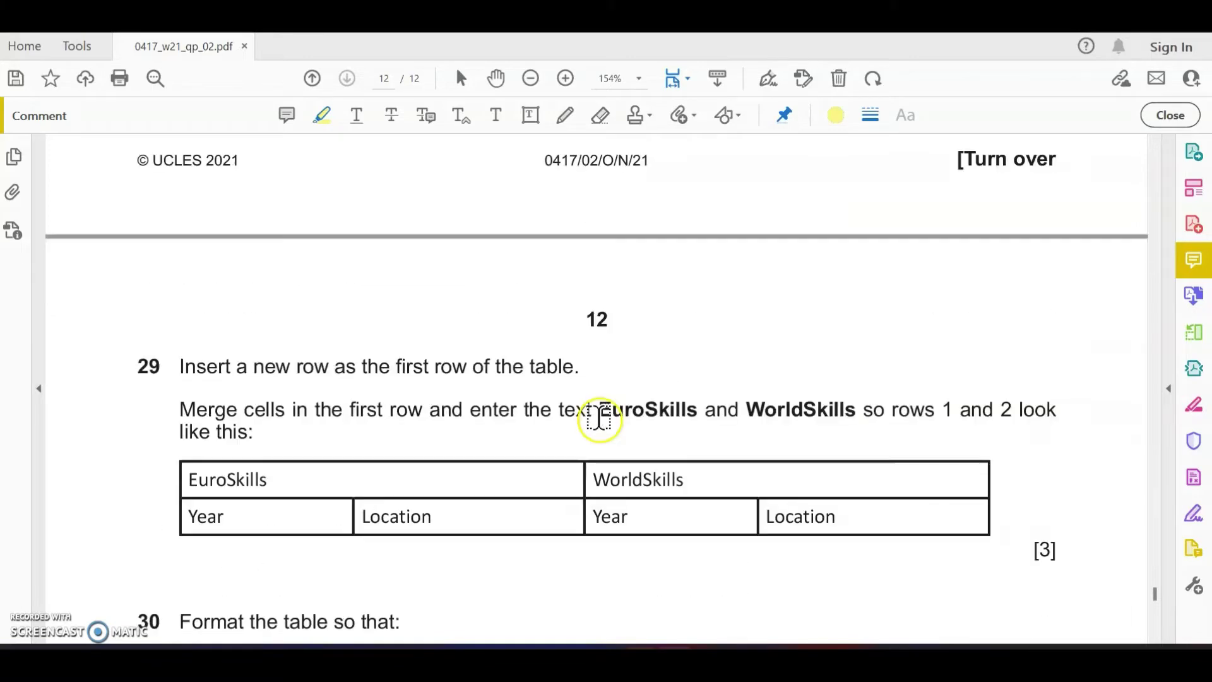
pyautogui.scroll(5, 601, 418)
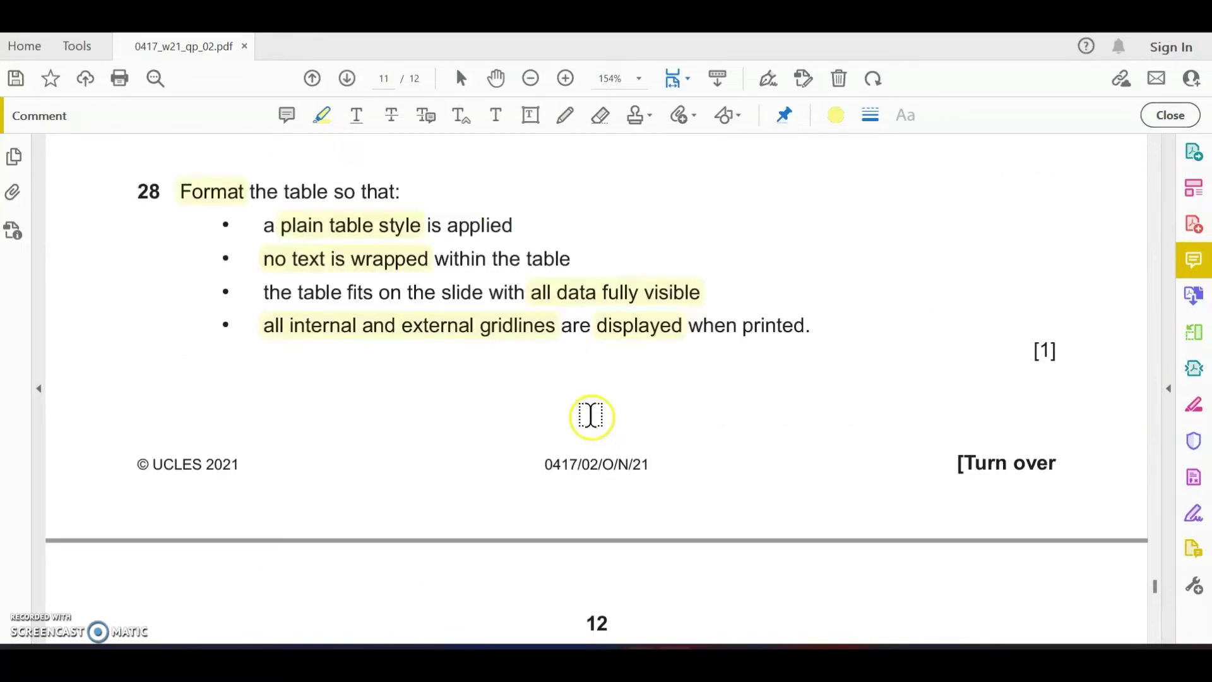
# Shrink the slide 6 table slightly and move it lower and right, then bring back the exam PDF
pyautogui.hotkey('alt', 'Tab')
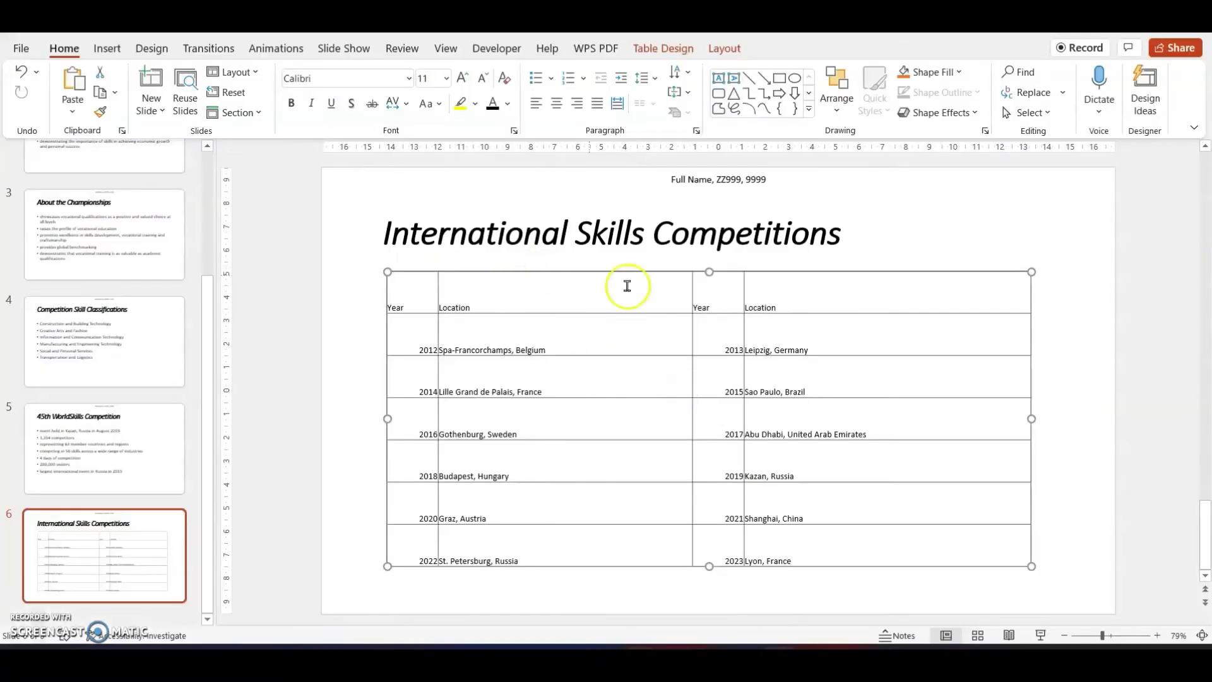
pyautogui.moveTo(1032, 567); pyautogui.dragTo(966, 519)
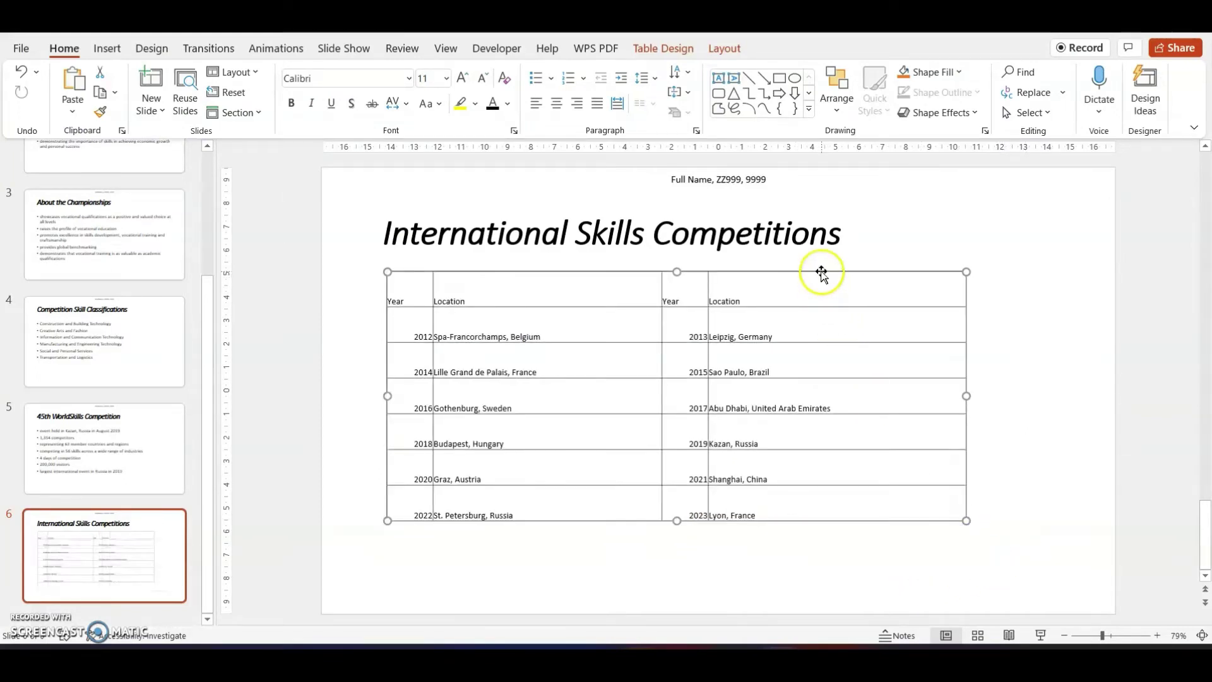
pyautogui.moveTo(822, 272); pyautogui.dragTo(856, 320)
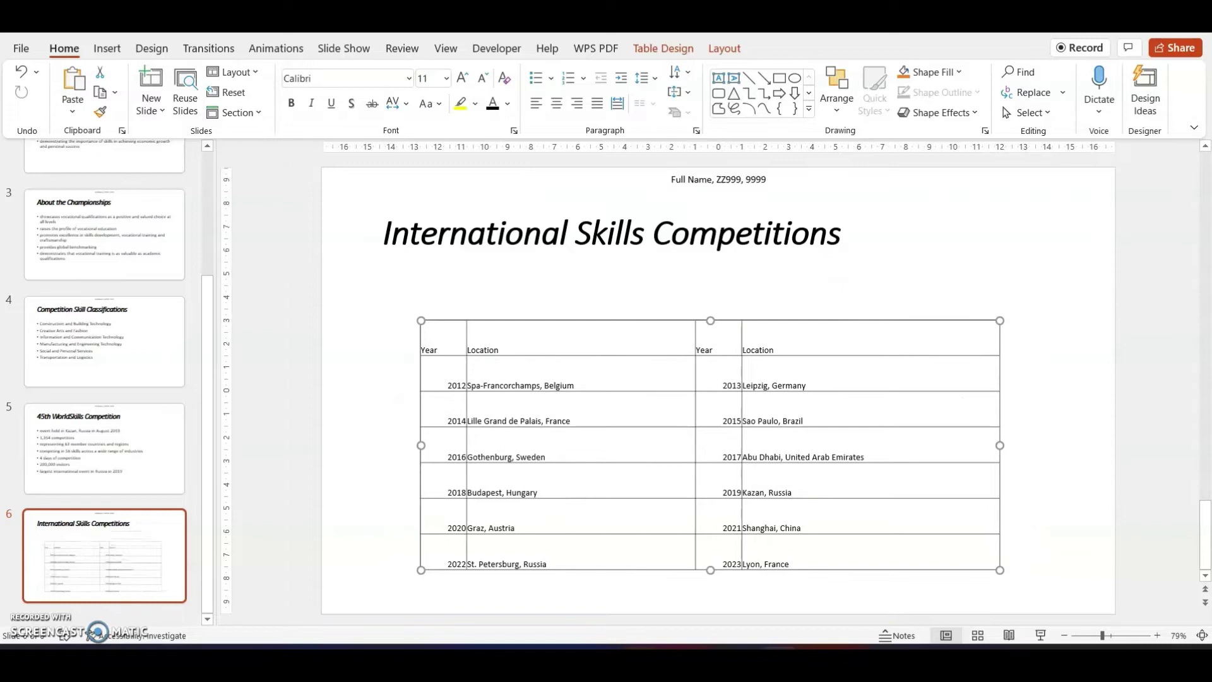
pyautogui.moveTo(778, 660)
pyautogui.click(815, 660)
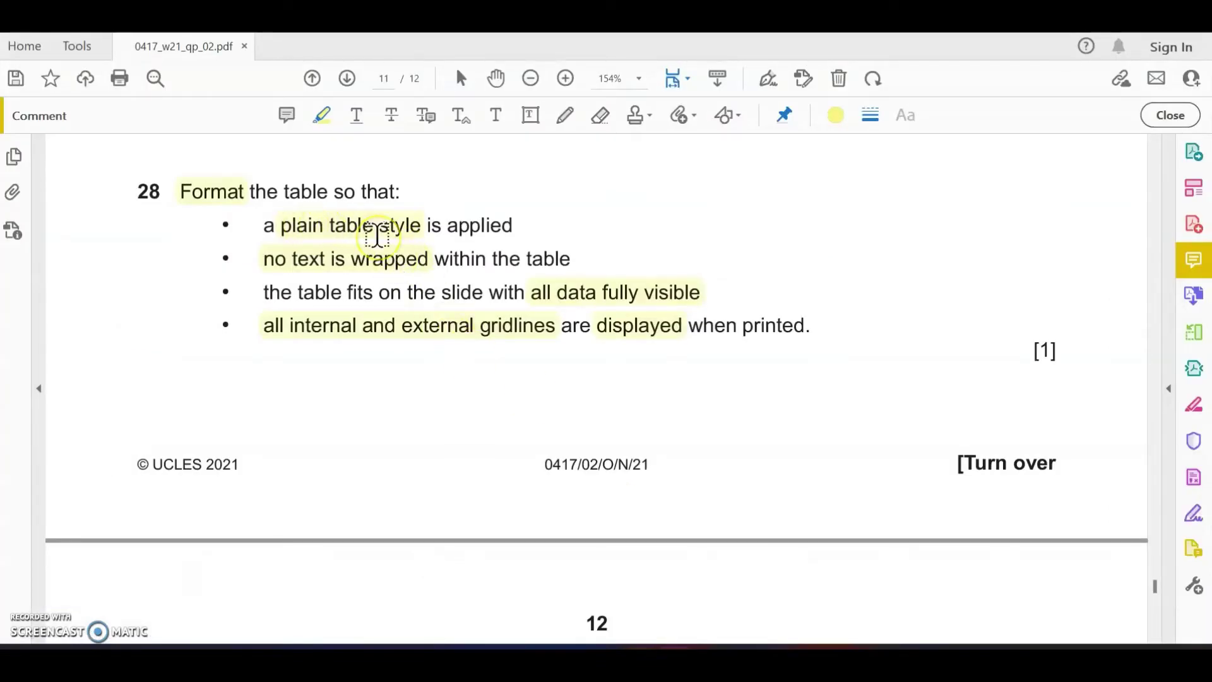
# In question 29, highlight 'new row', 'first row of', 'Merge cells', 'first row', 'EuroSkills' and 'WorldSkills'
pyautogui.scroll(-5, 731, 441)
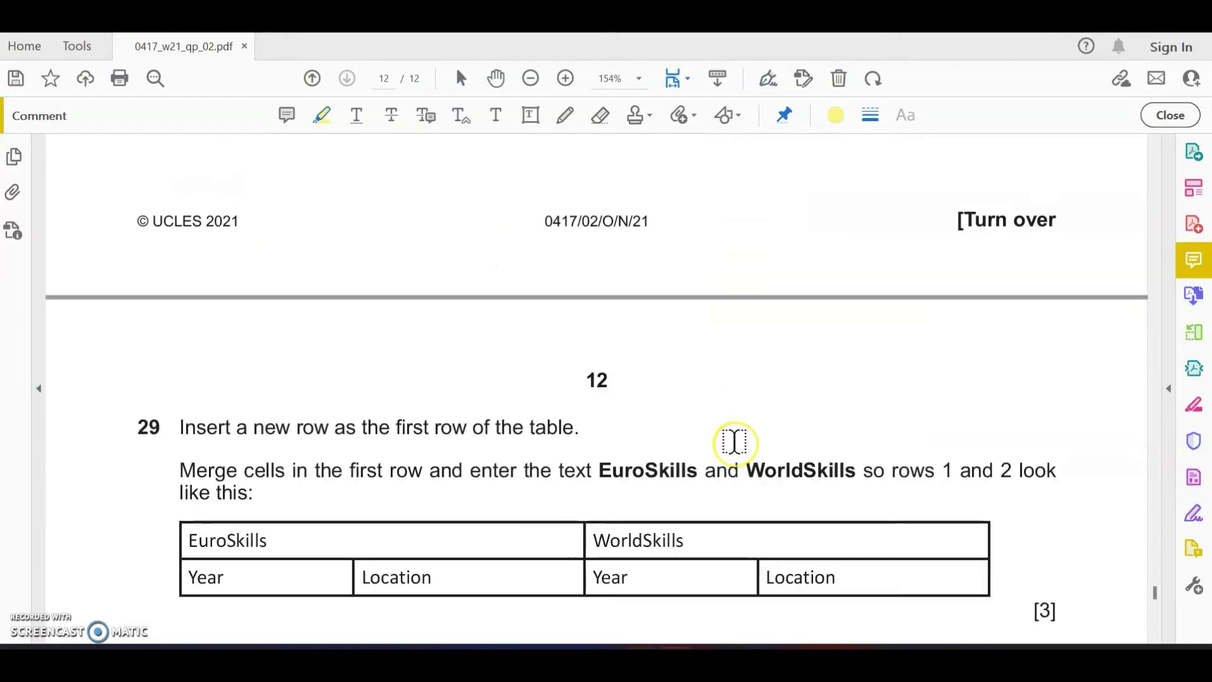
pyautogui.scroll(-1, 735, 442)
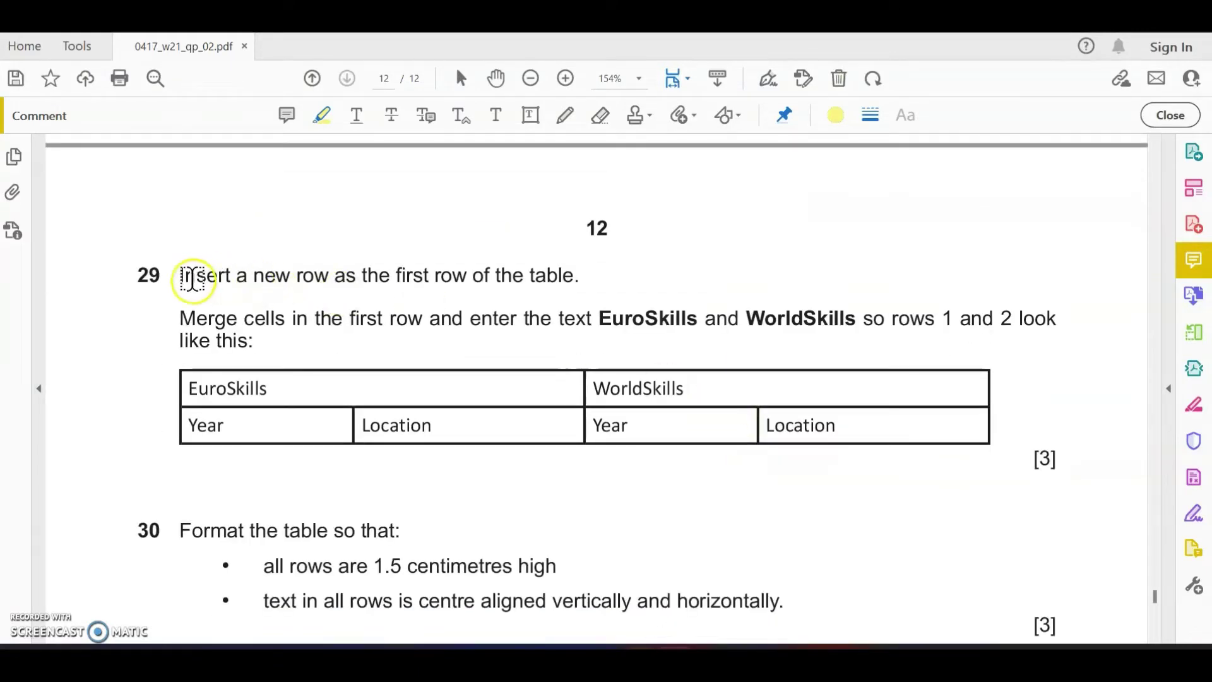
pyautogui.moveTo(253, 275); pyautogui.dragTo(492, 276)
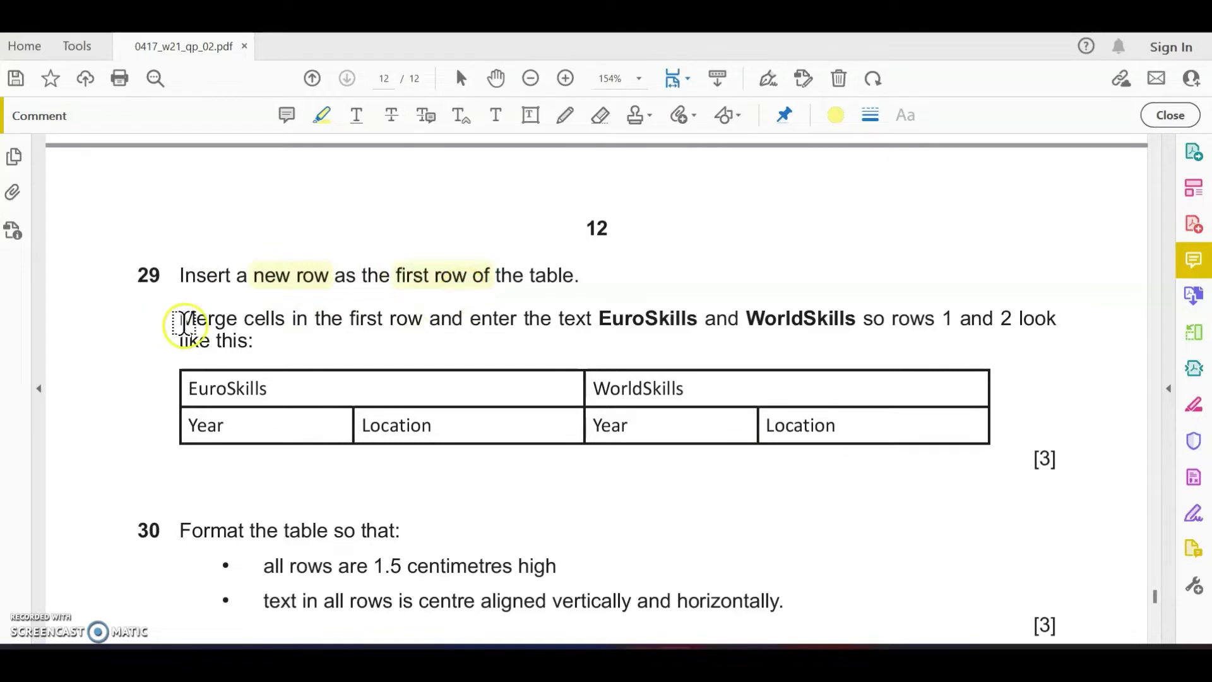
pyautogui.moveTo(180, 319); pyautogui.dragTo(422, 317)
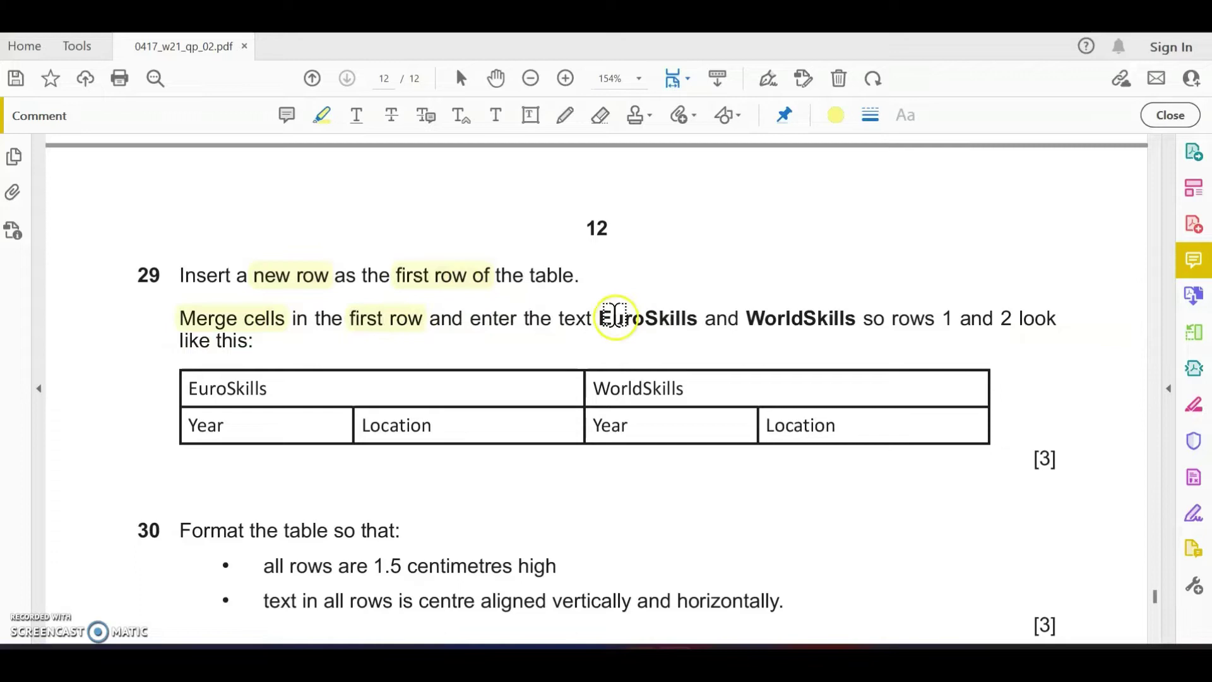
pyautogui.moveTo(597, 318); pyautogui.dragTo(858, 318)
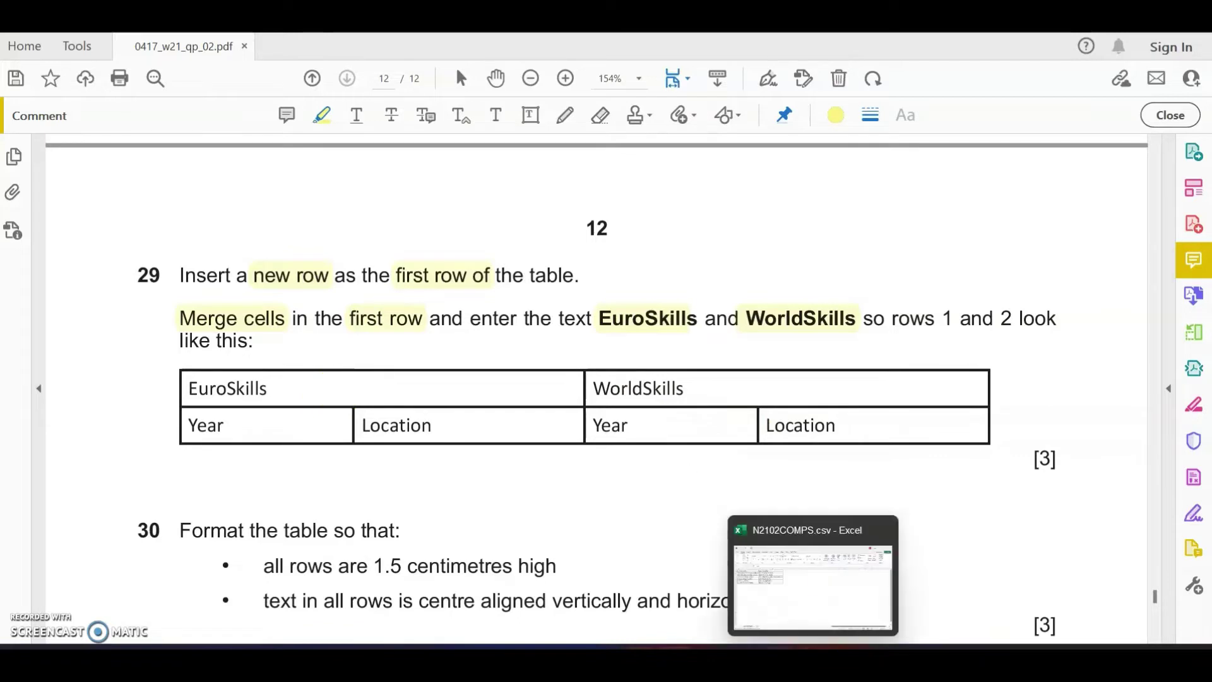
# Insert an empty row above the Year/Location header row of the slide 6 table
pyautogui.click(794, 647)
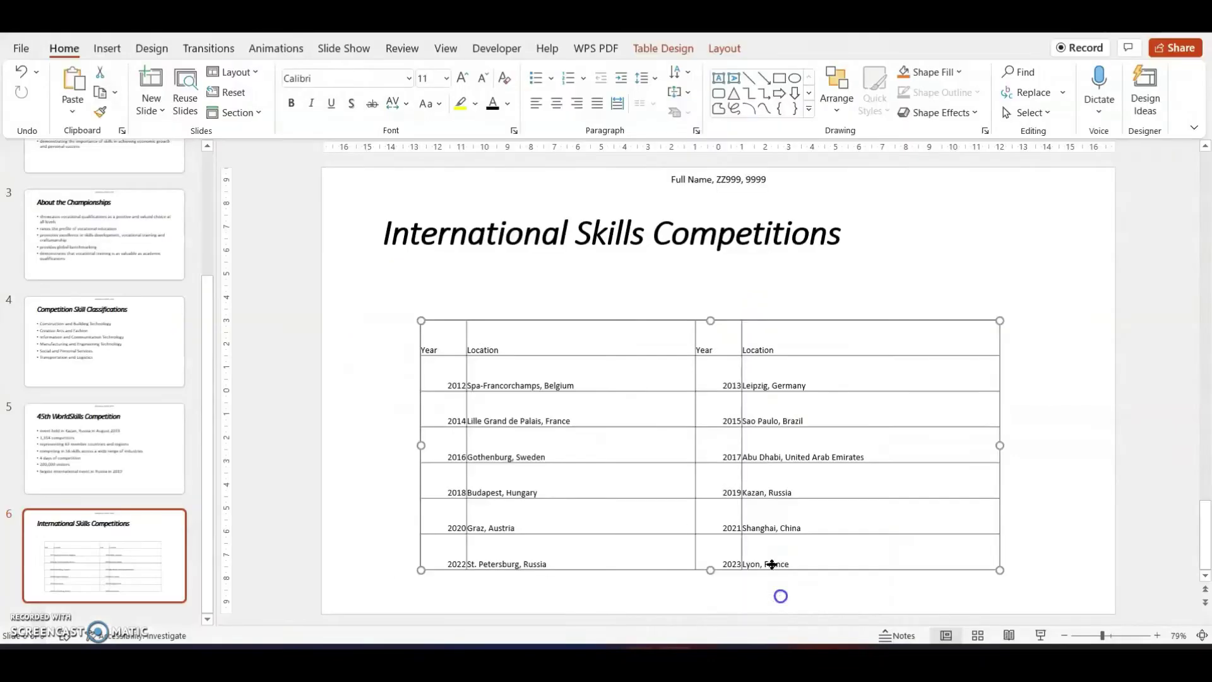
pyautogui.click(415, 337)
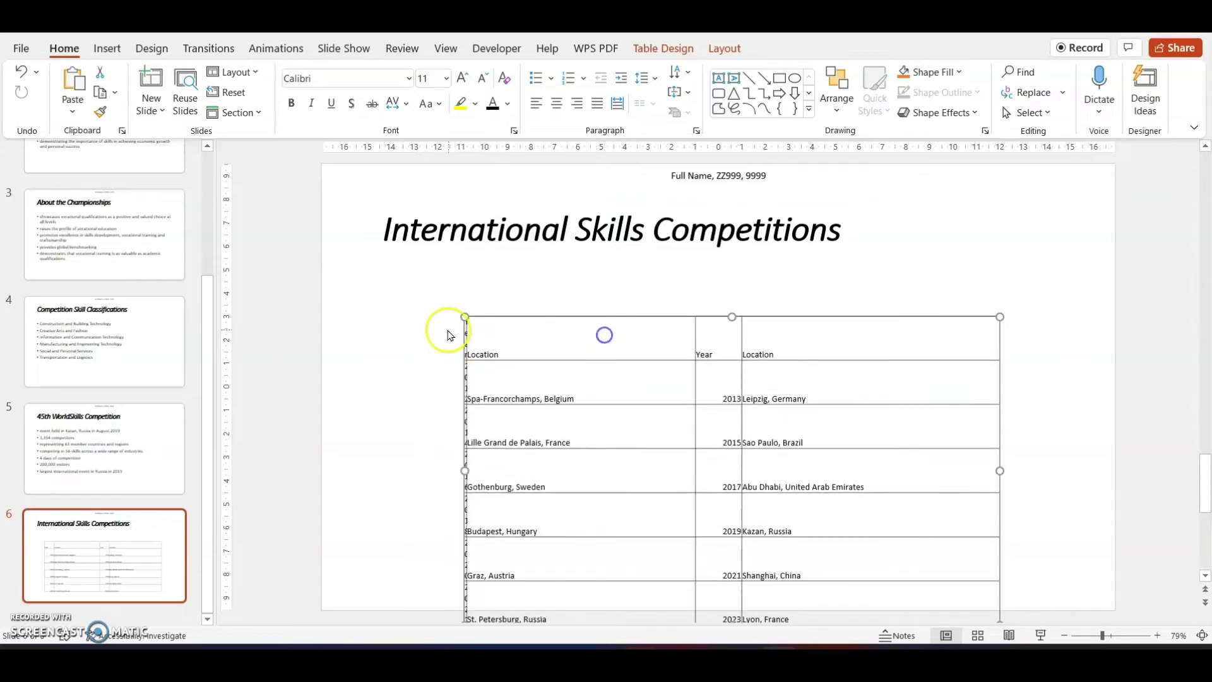
pyautogui.moveTo(455, 338); pyautogui.dragTo(786, 328)
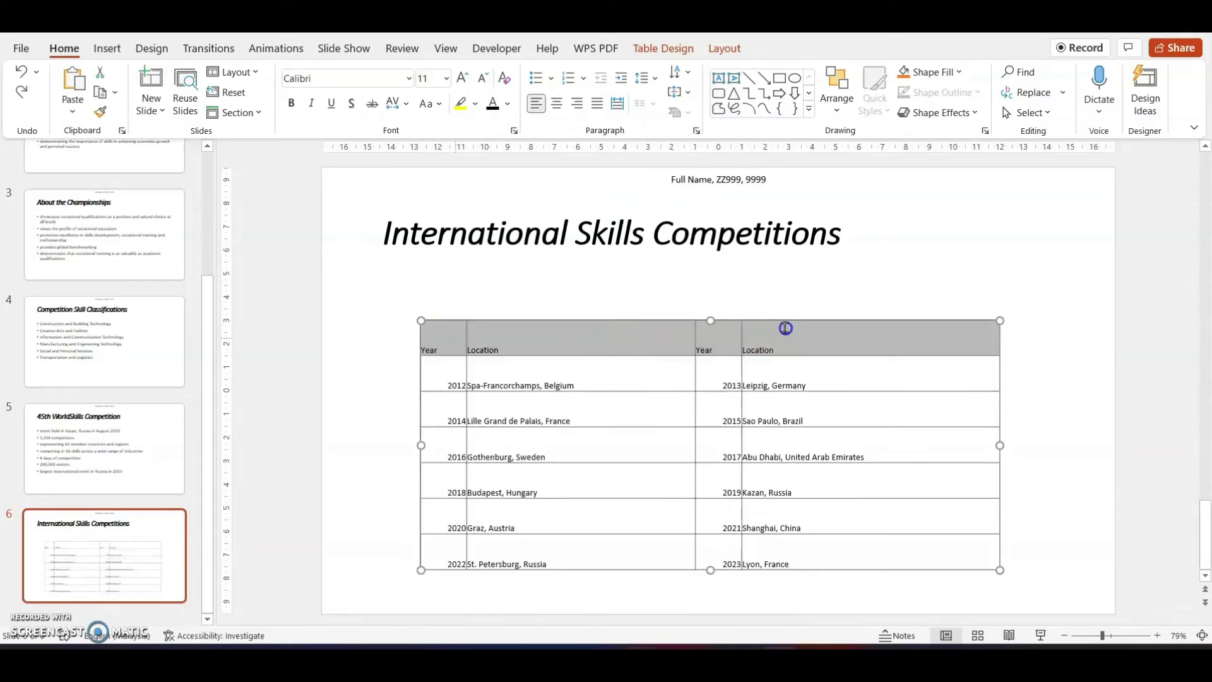
pyautogui.rightClick(788, 329)
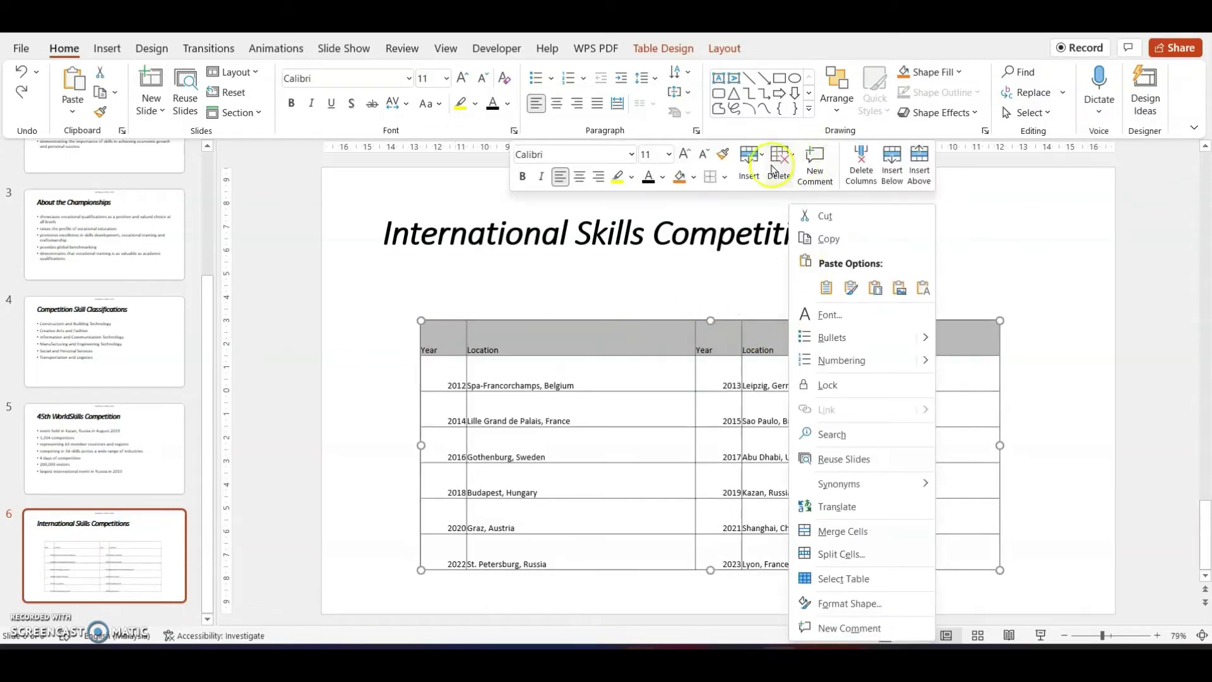
pyautogui.click(750, 163)
pyautogui.click(755, 245)
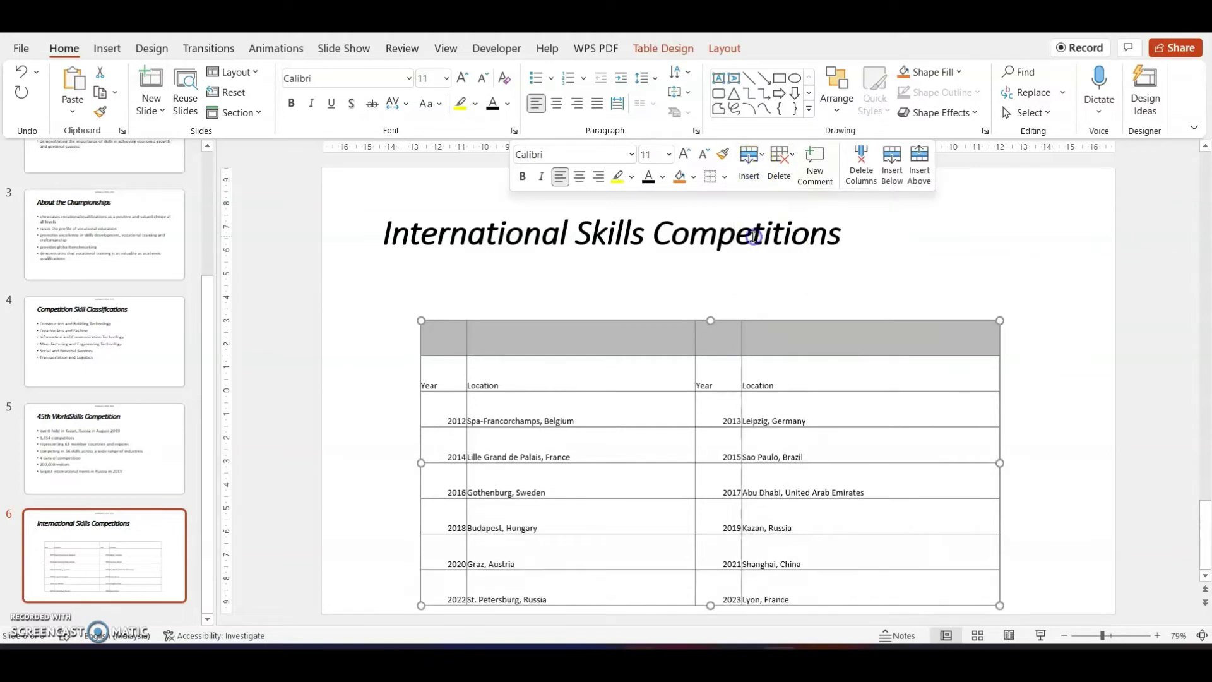
# Move the table slightly higher and select the new top row's left two cells
pyautogui.click(1042, 435)
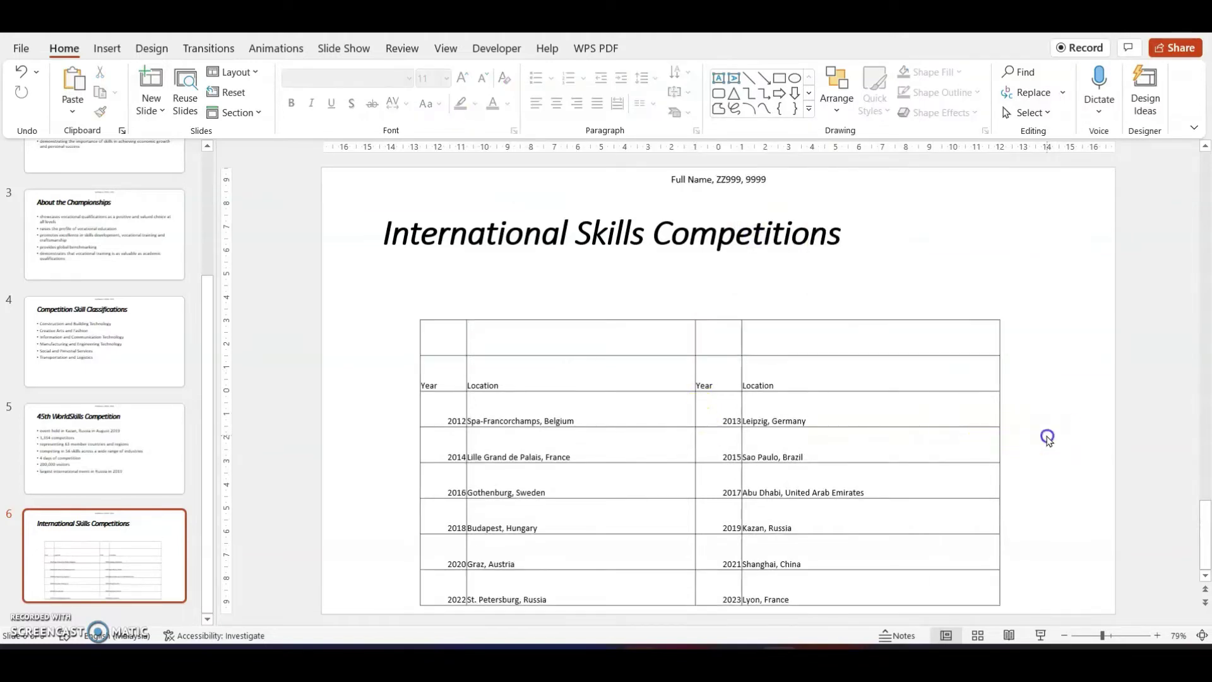
pyautogui.click(663, 387)
pyautogui.moveTo(673, 321); pyautogui.dragTo(658, 277)
pyautogui.moveTo(447, 296); pyautogui.dragTo(490, 294)
# Merge the top row's left two cells, then its right two cells
pyautogui.rightClick(490, 296)
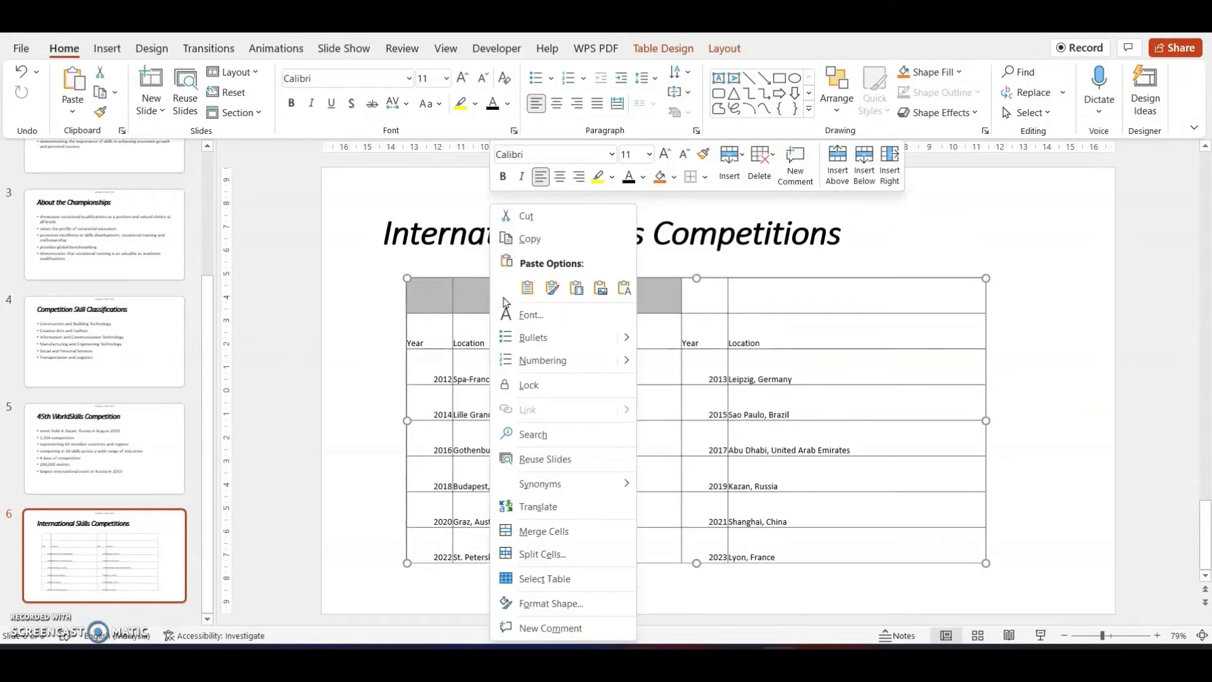
pyautogui.click(562, 538)
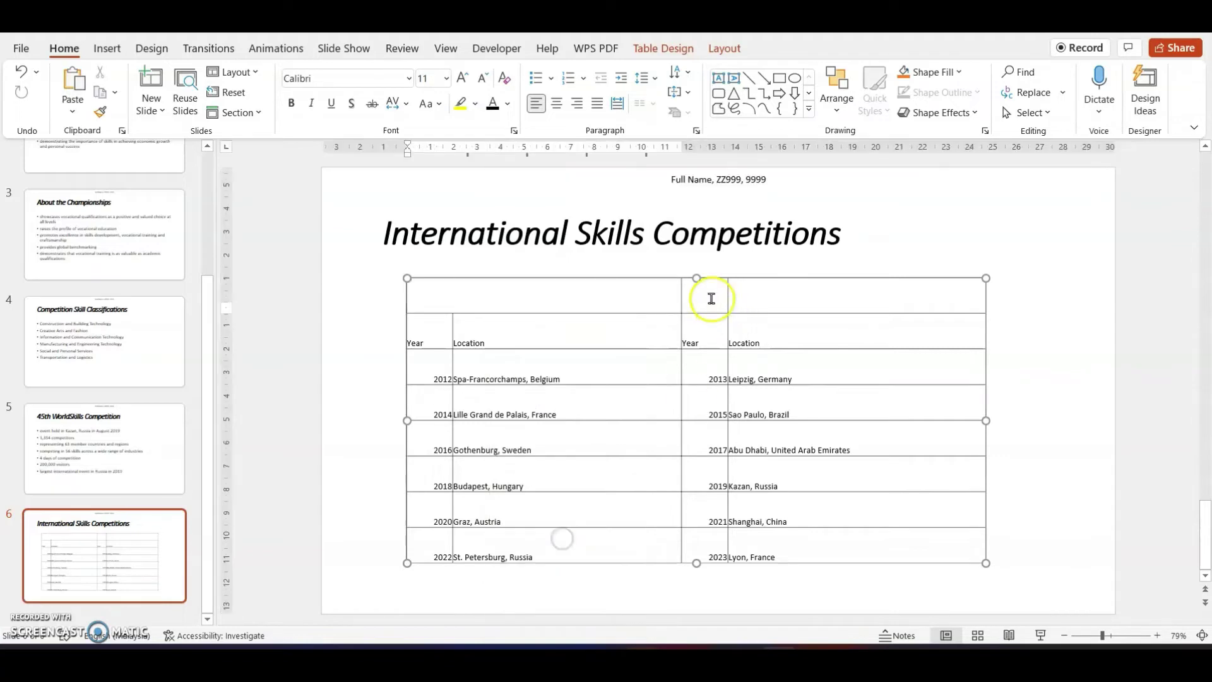
pyautogui.moveTo(712, 299); pyautogui.dragTo(747, 294)
pyautogui.rightClick(747, 293)
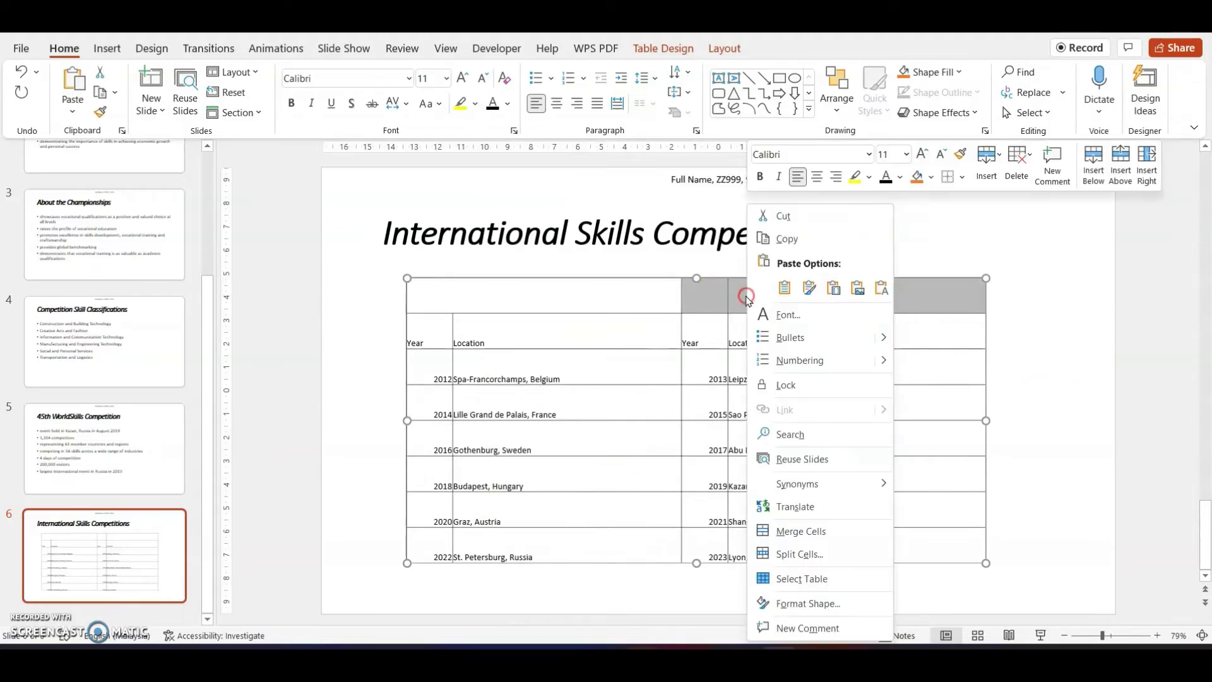
pyautogui.click(800, 532)
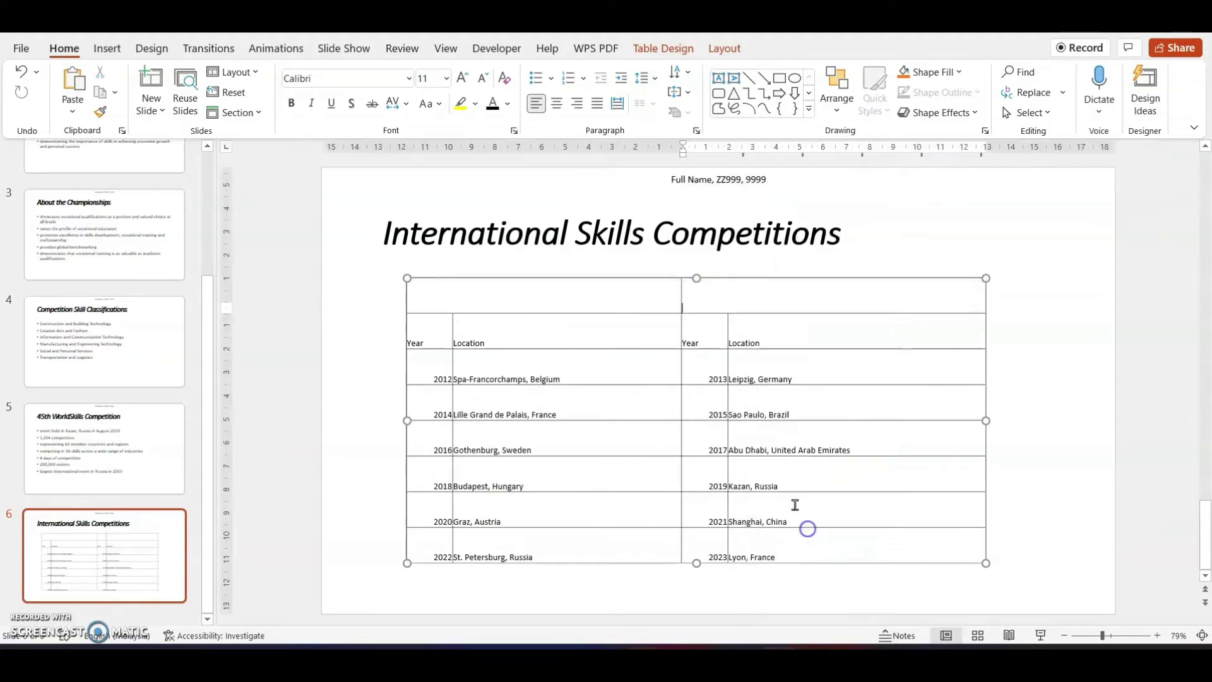
# Enter the headings EuroSkills and WorldSkills in the left and right merged cells
pyautogui.click(564, 296)
pyautogui.write('Eu')
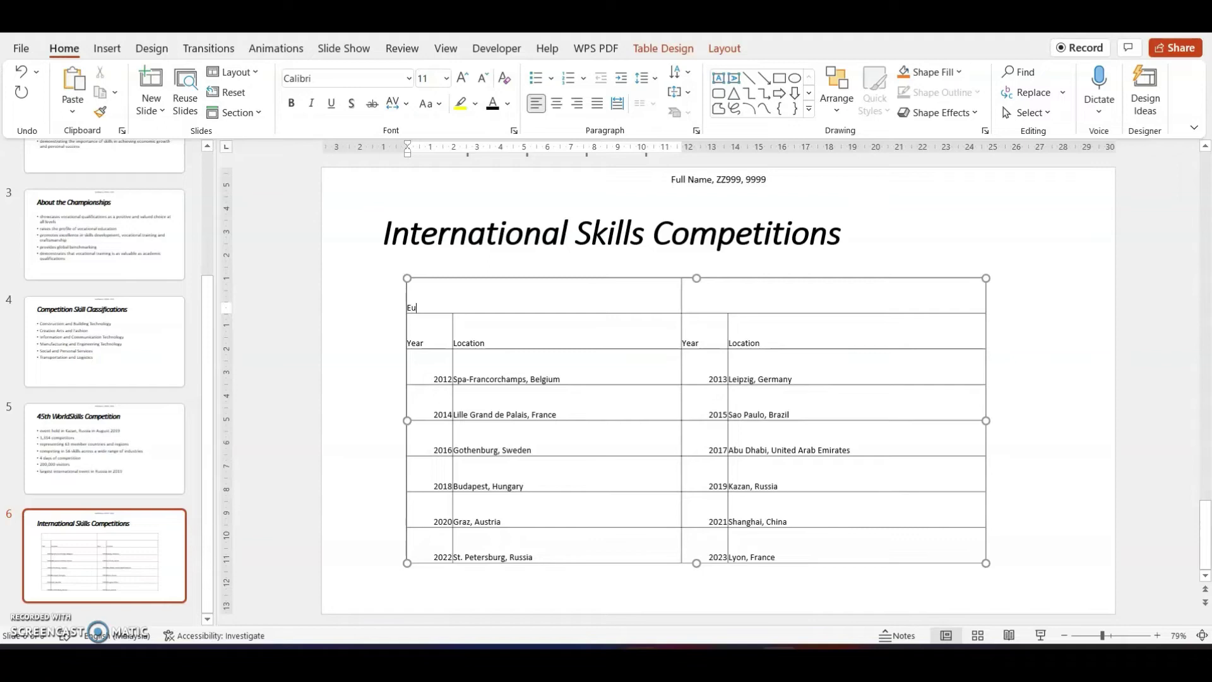
pyautogui.write('roSkills')
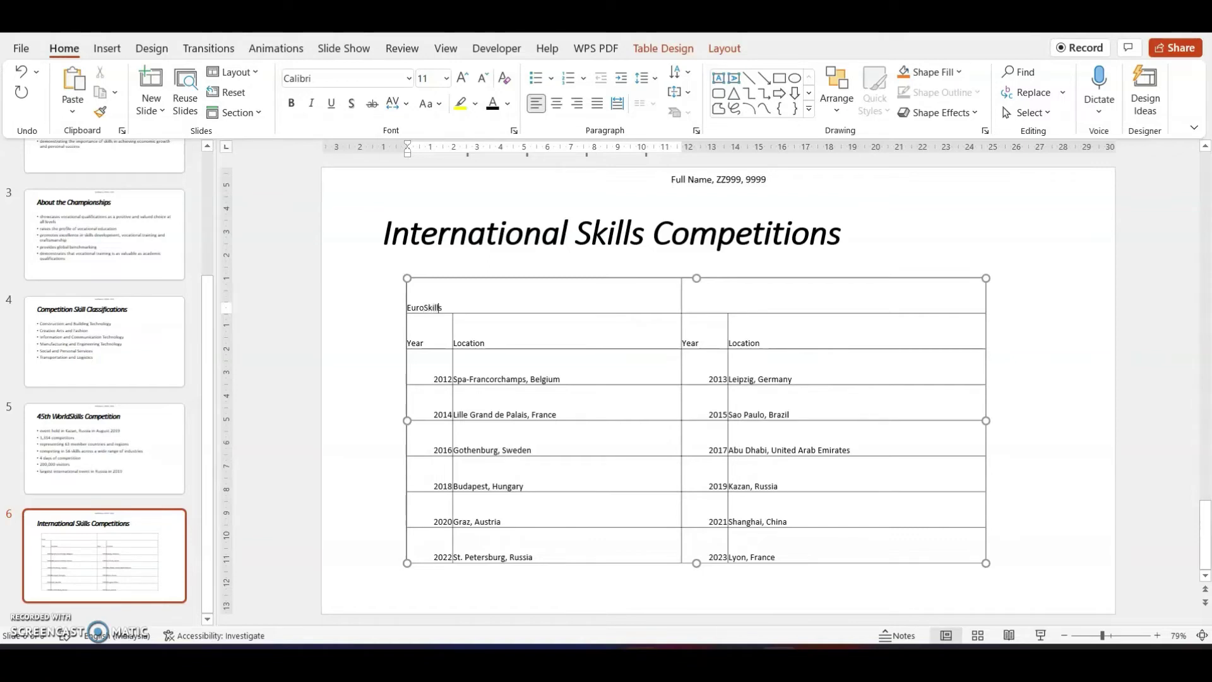
pyautogui.click(682, 308)
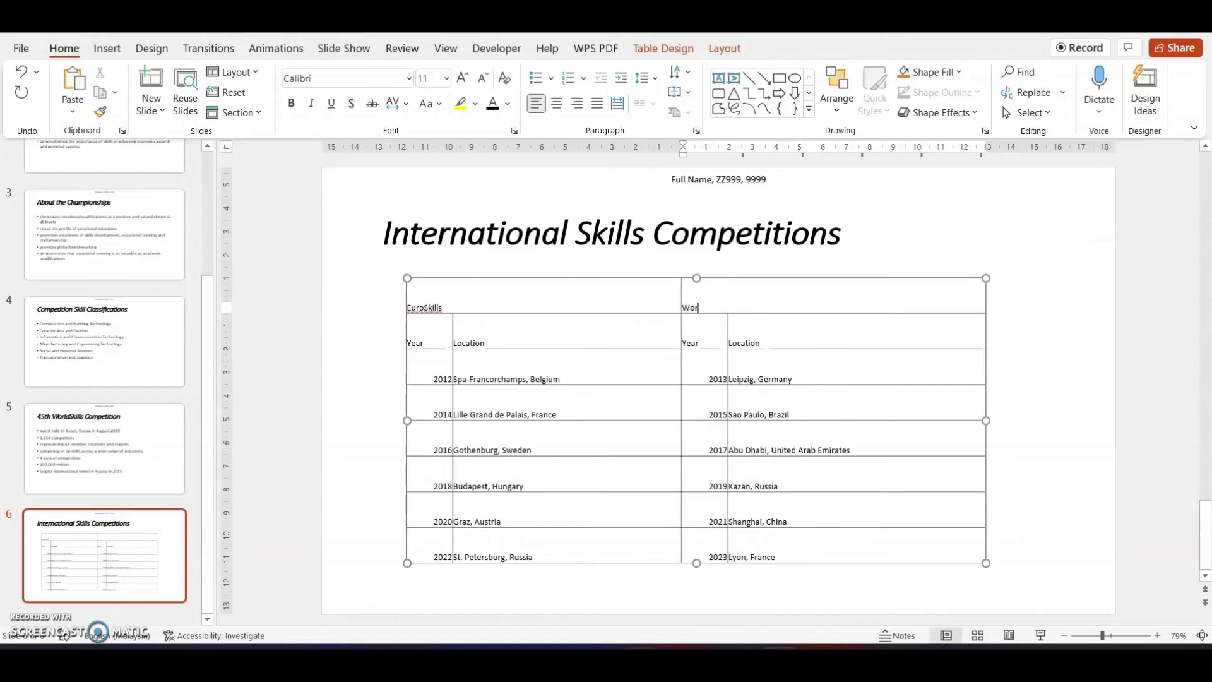
pyautogui.write('WorldSkills')
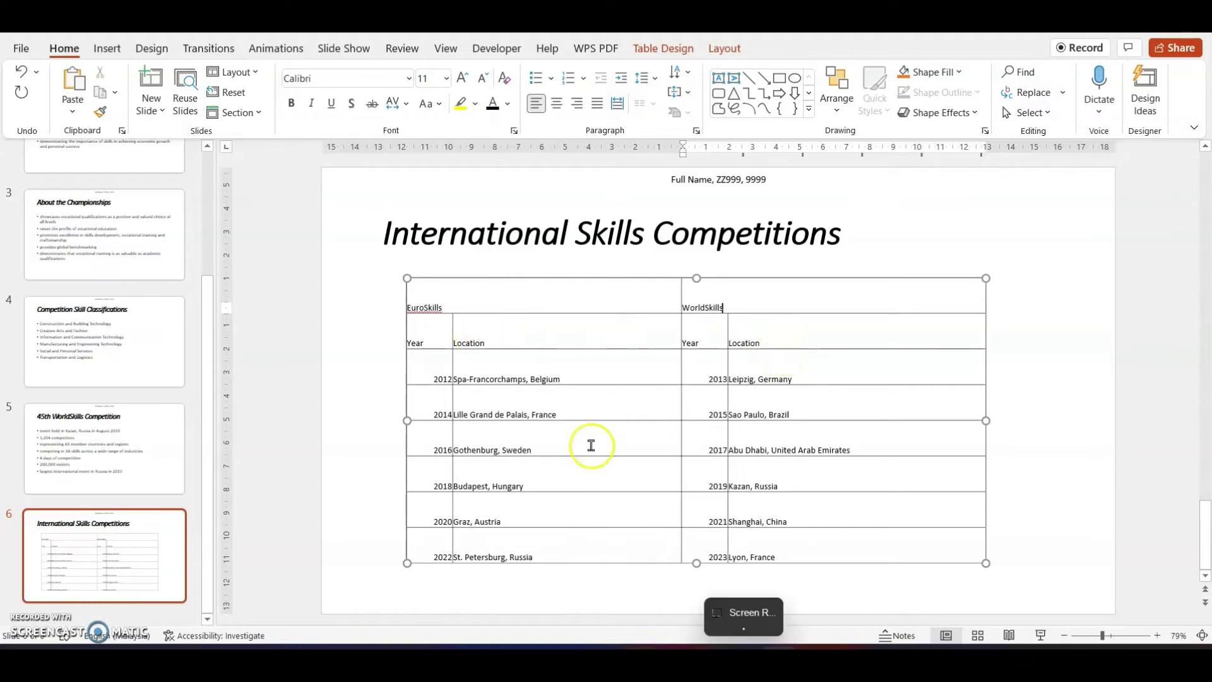
# Highlight question 30's 1.5 cm row-height and vertical/horizontal text-centring requirements
pyautogui.click(616, 406)
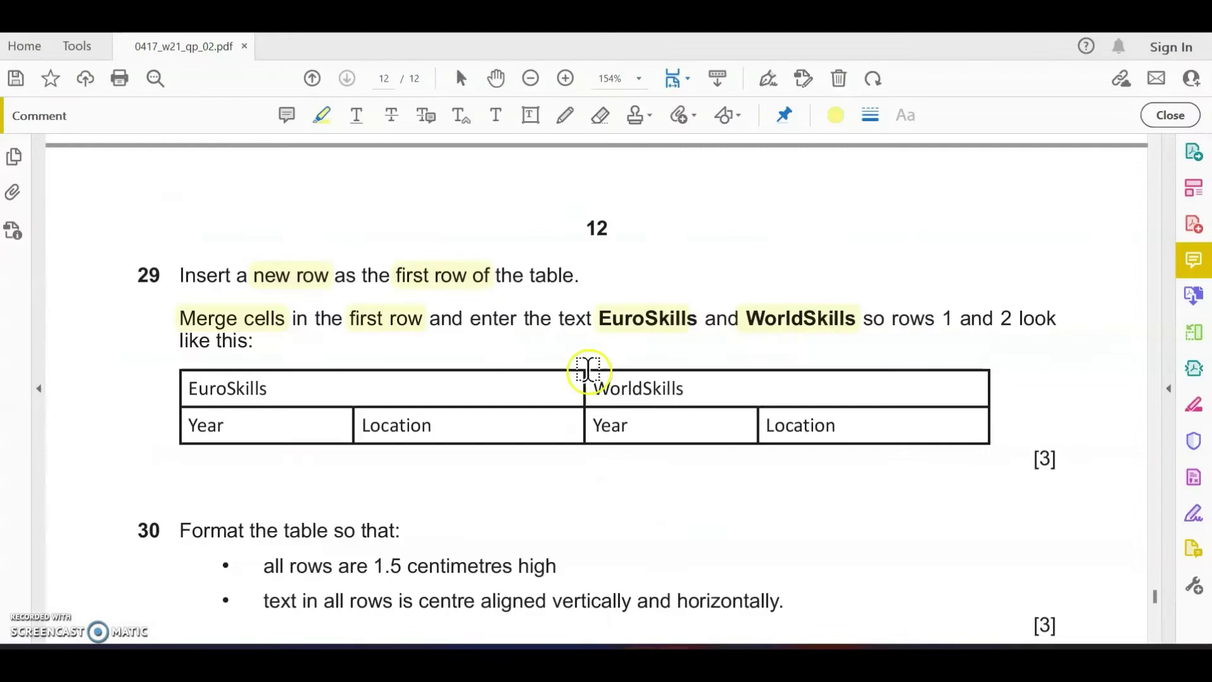
pyautogui.scroll(-3, 575, 358)
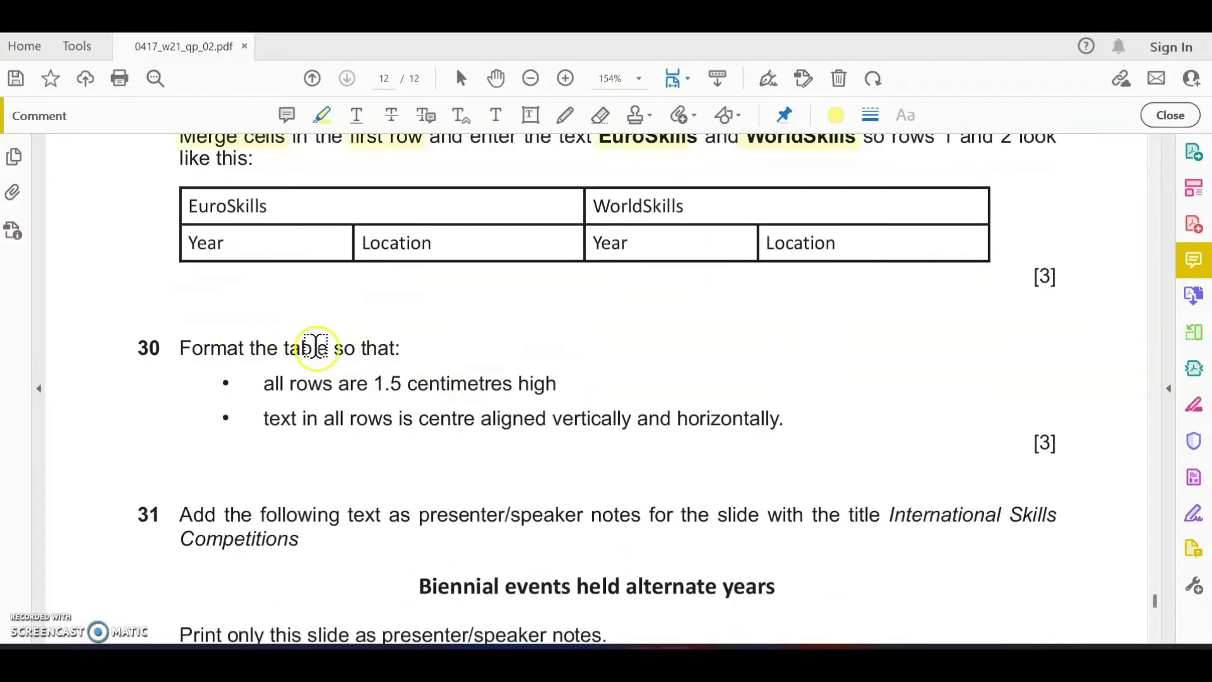
pyautogui.moveTo(259, 383); pyautogui.dragTo(556, 384)
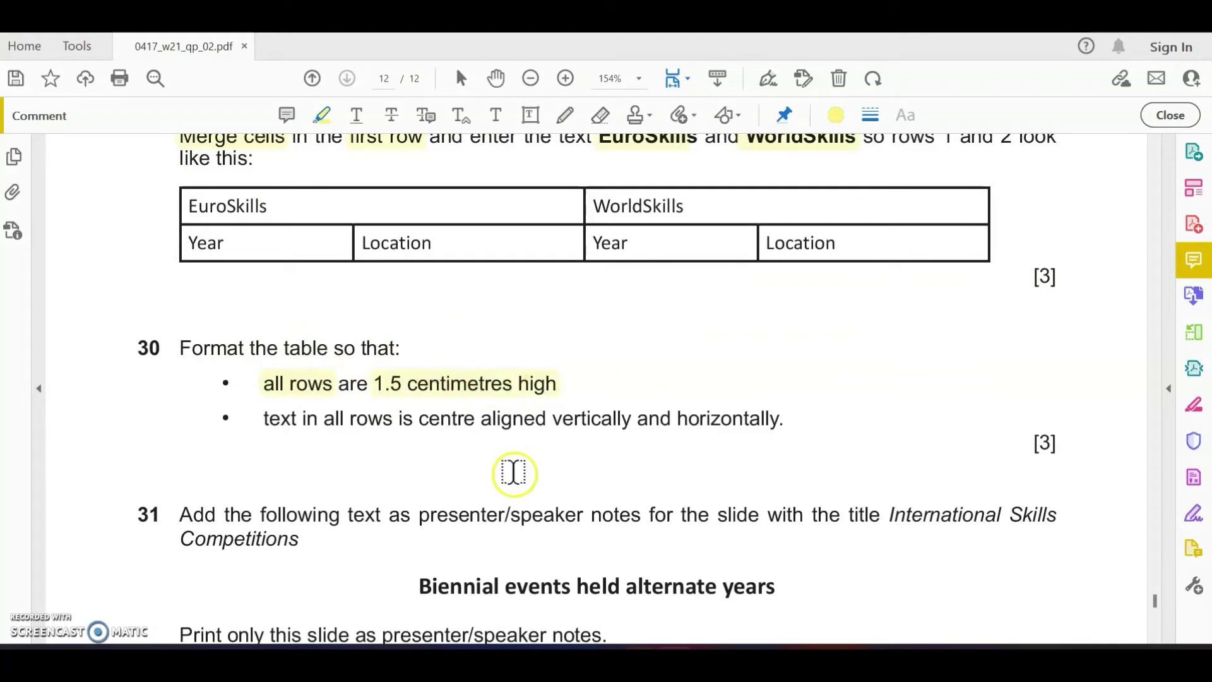
pyautogui.moveTo(262, 420); pyautogui.dragTo(298, 419)
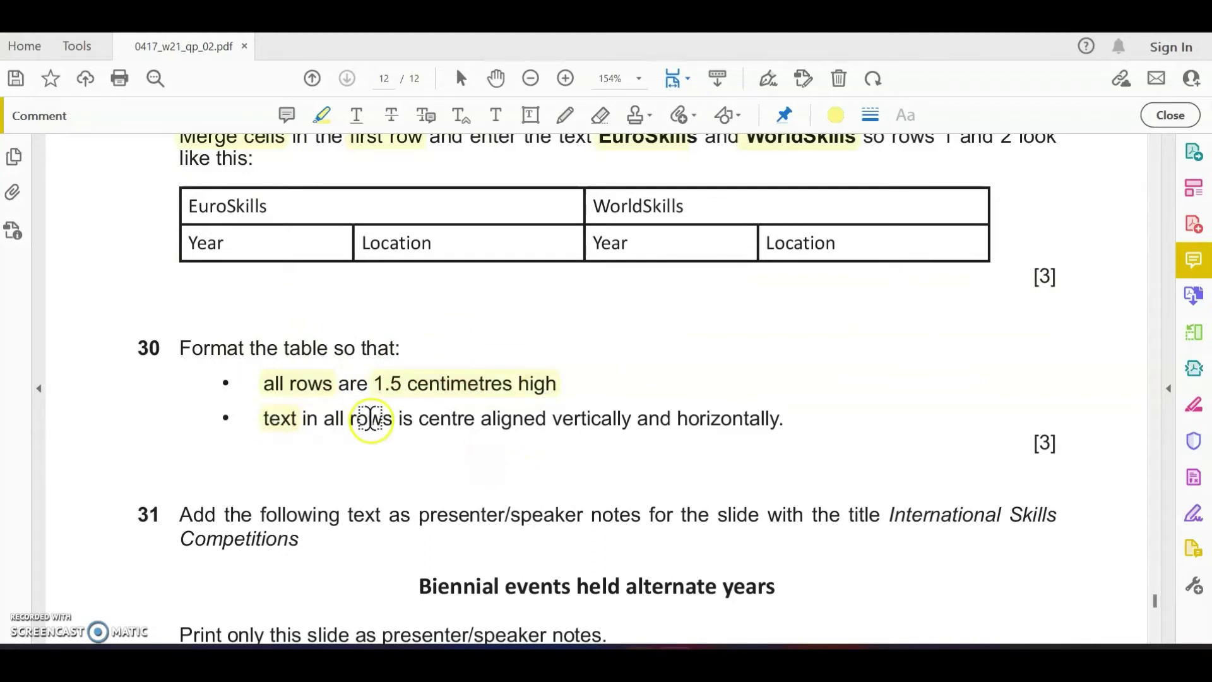
pyautogui.moveTo(419, 419); pyautogui.dragTo(745, 420)
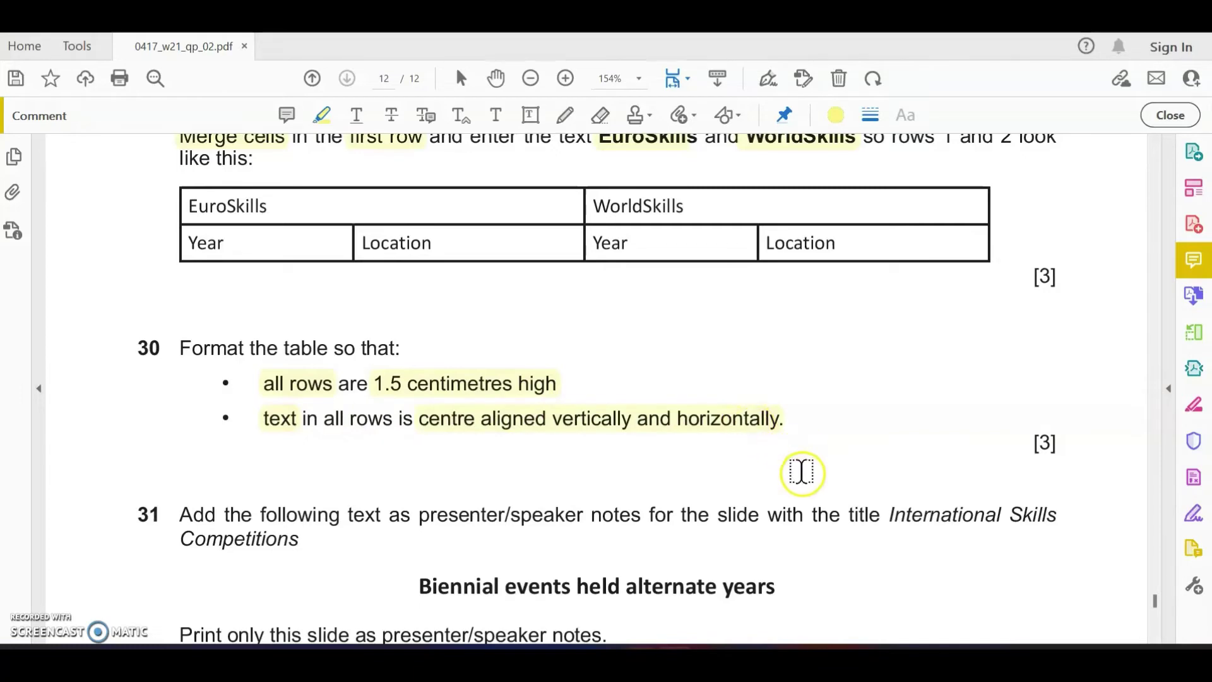
# Set every row of the slide 6 table to 1.5 cm high
pyautogui.hotkey('alt', 'Tab')
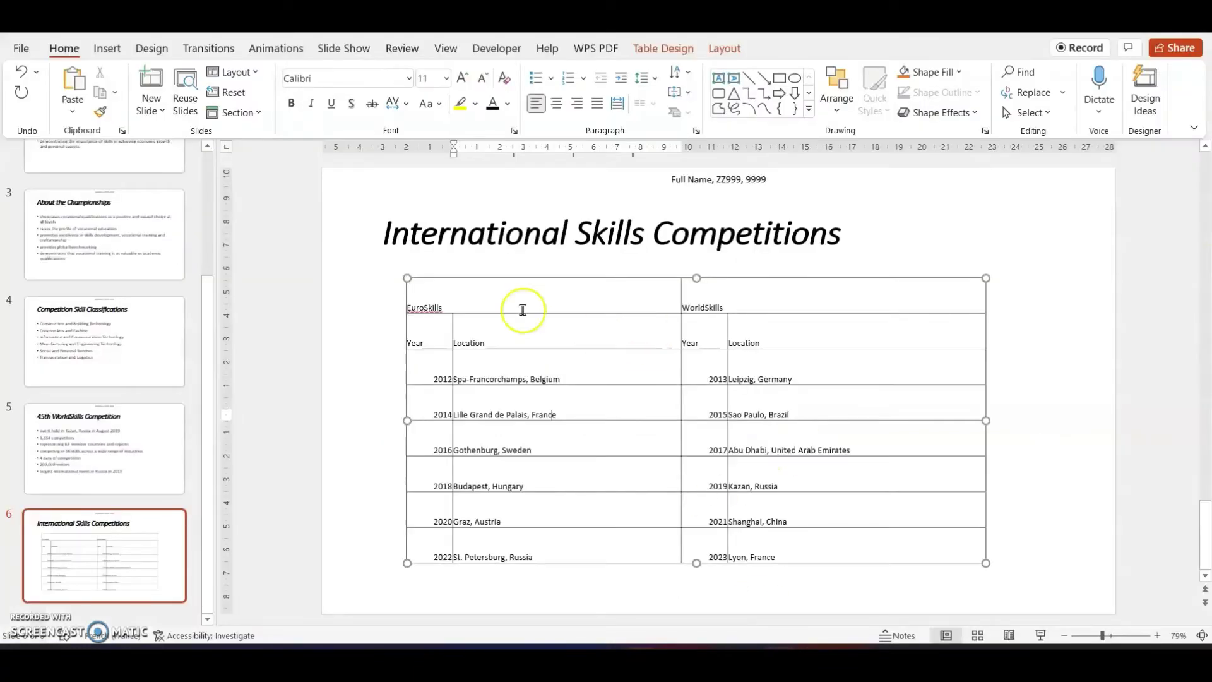
pyautogui.click(440, 292)
pyautogui.moveTo(440, 291); pyautogui.dragTo(834, 539)
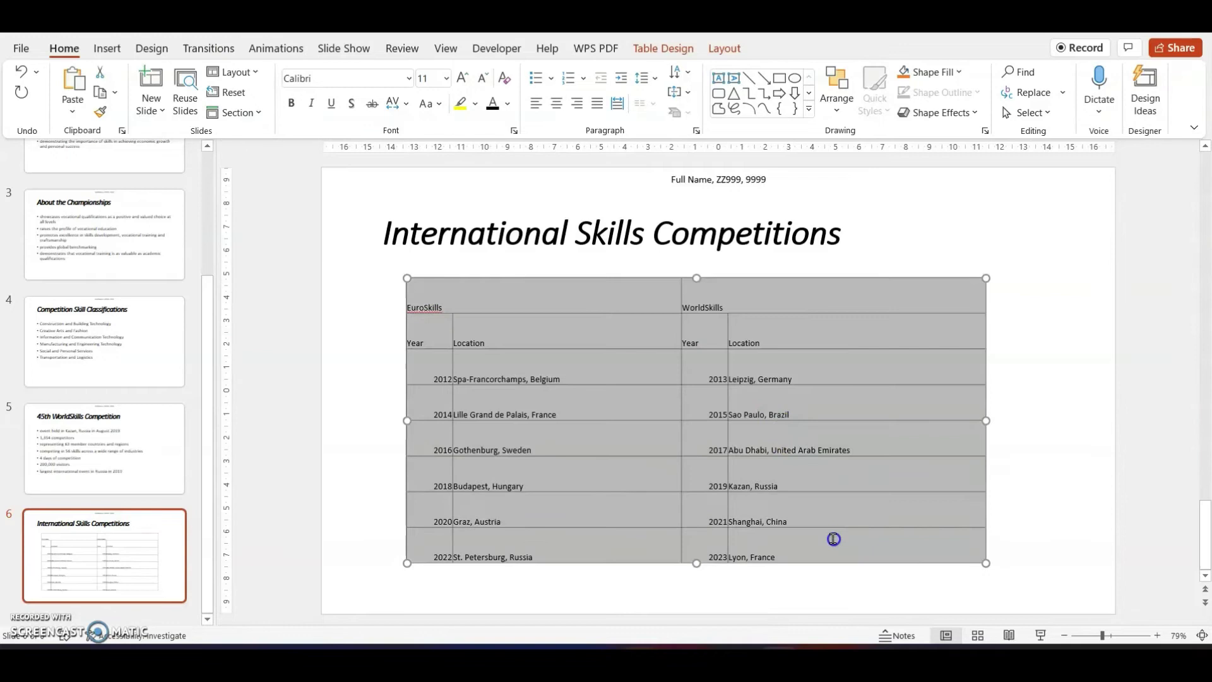
pyautogui.click(720, 50)
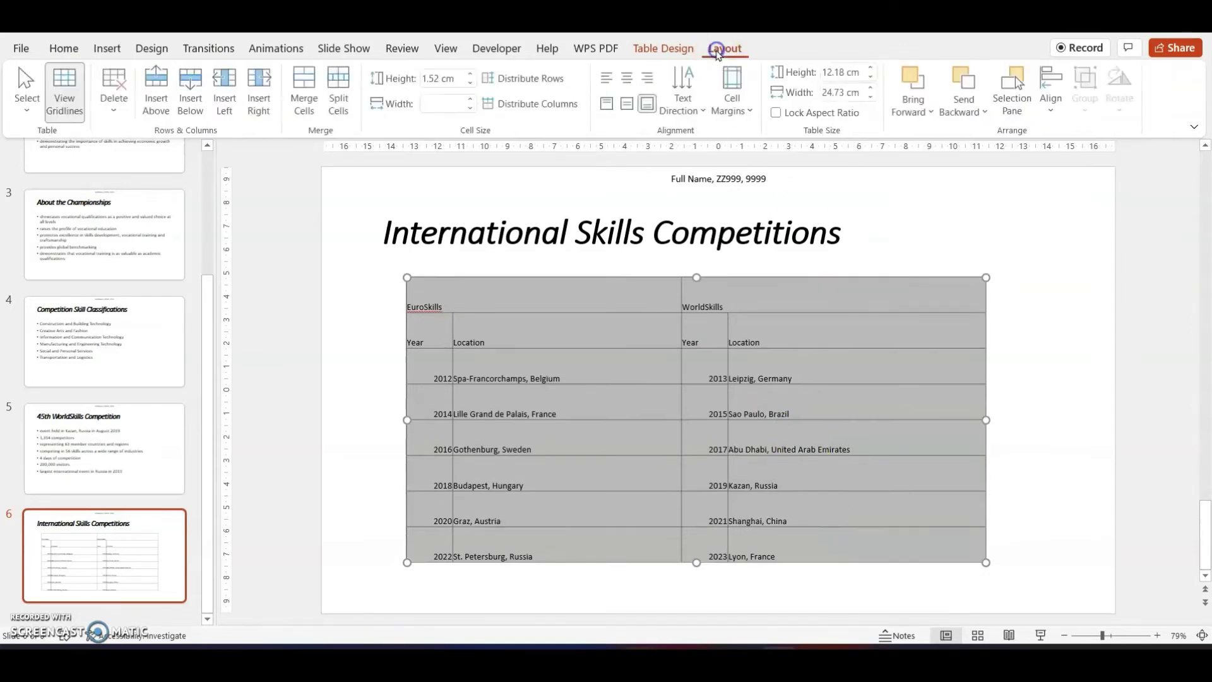
pyautogui.click(456, 78)
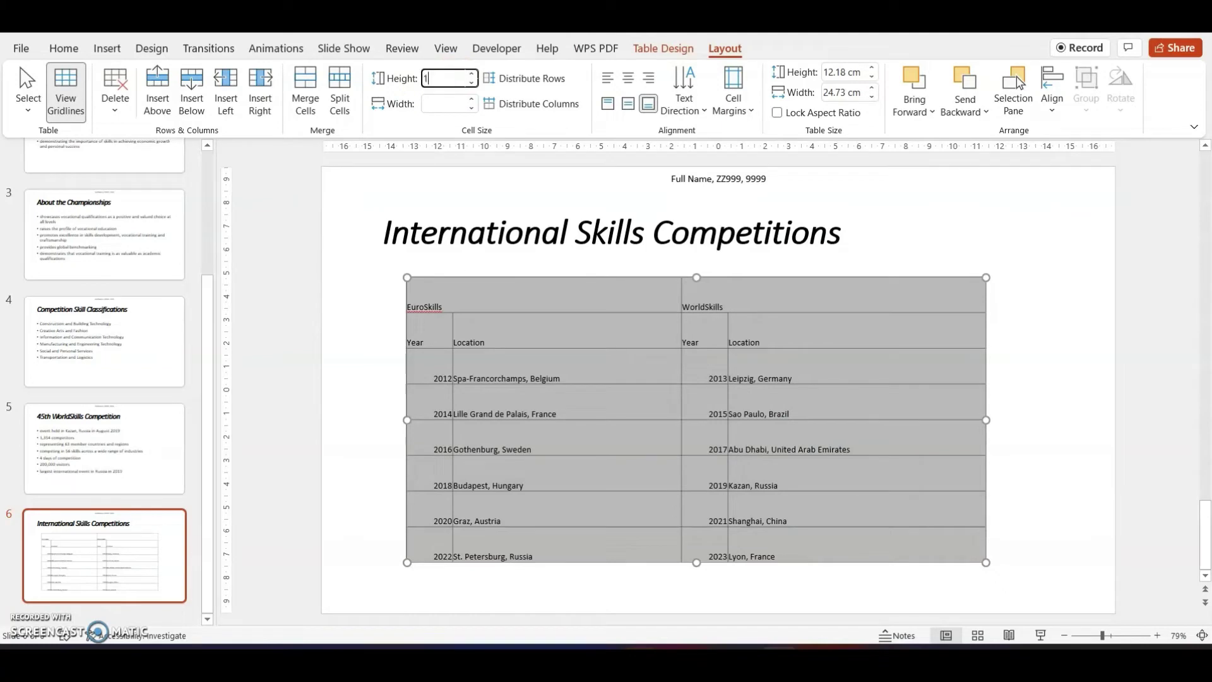
pyautogui.press('Return')
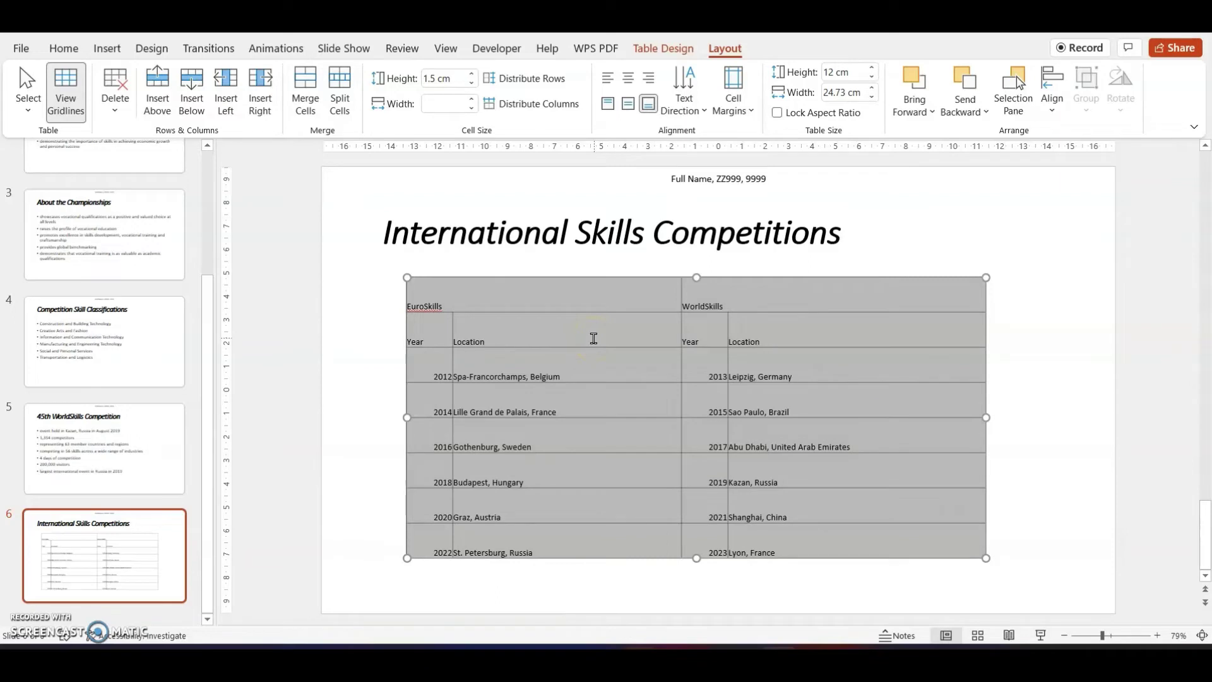
# Increase the table text from 11 to 12 point, then check the PDF requirements
pyautogui.click(71, 50)
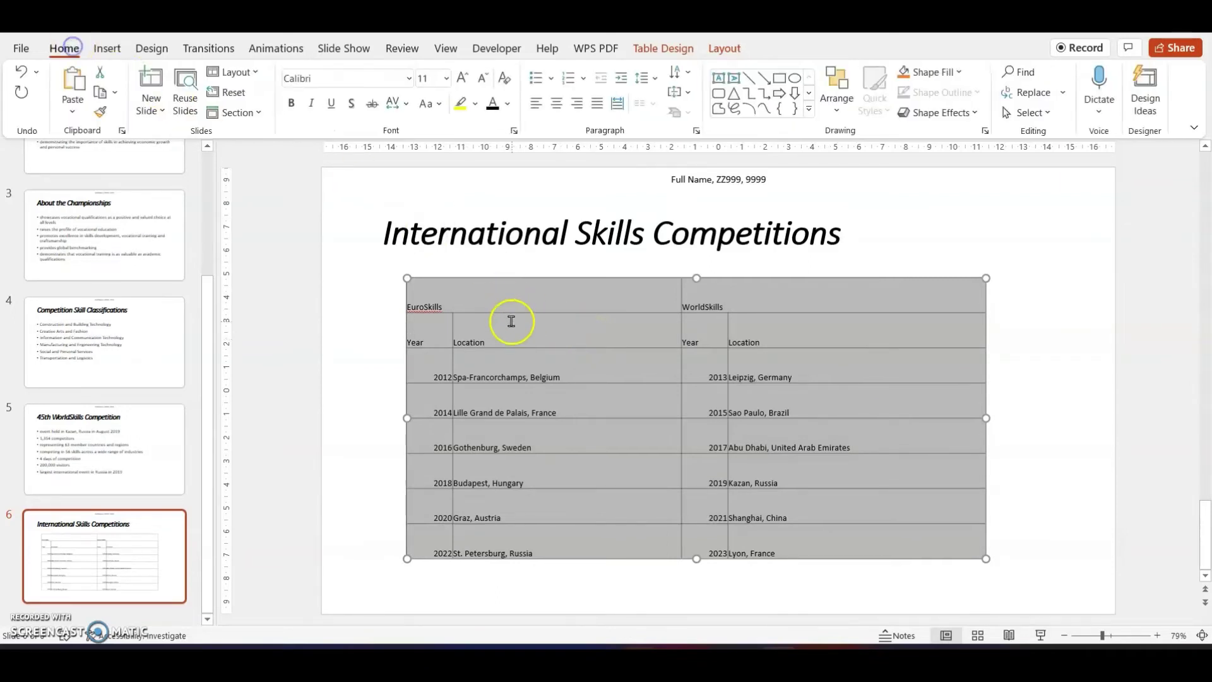
pyautogui.click(527, 336)
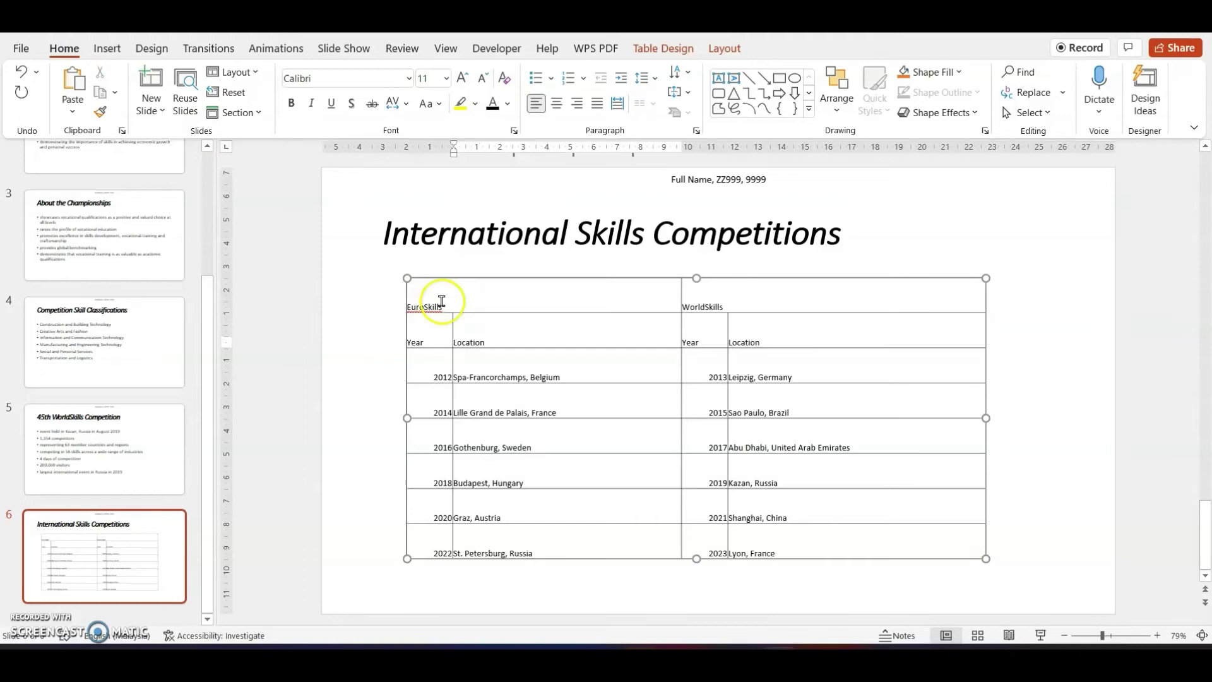
pyautogui.moveTo(439, 303); pyautogui.dragTo(835, 530)
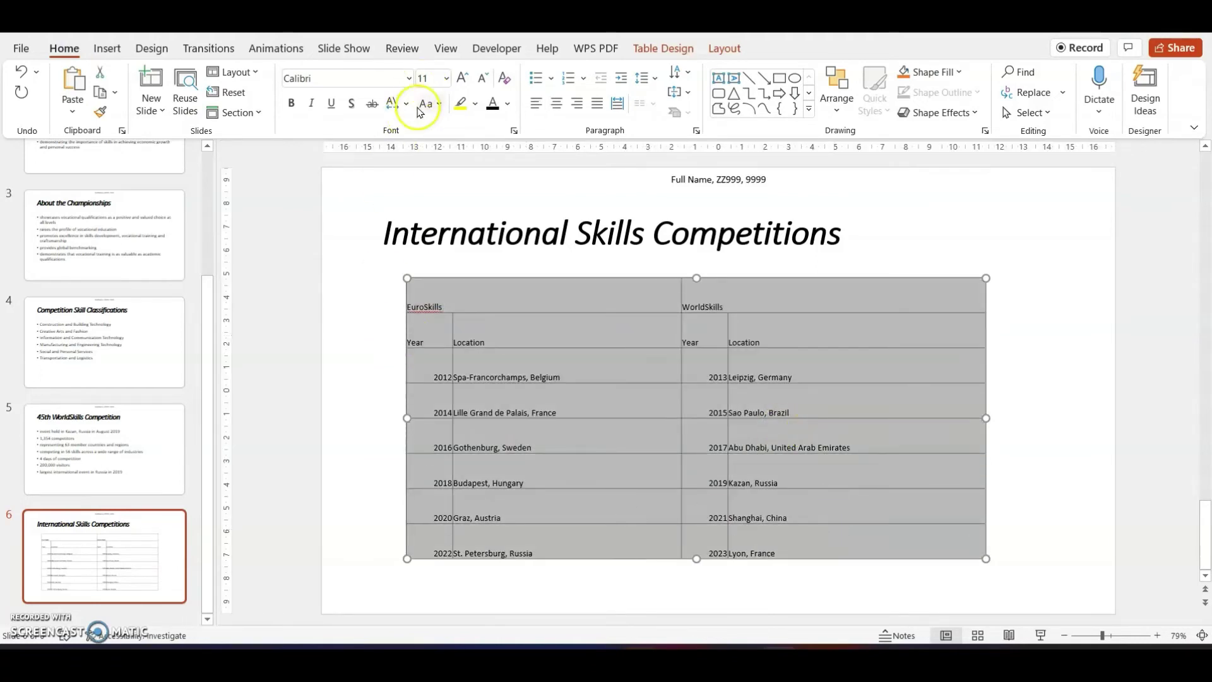
pyautogui.click(462, 77)
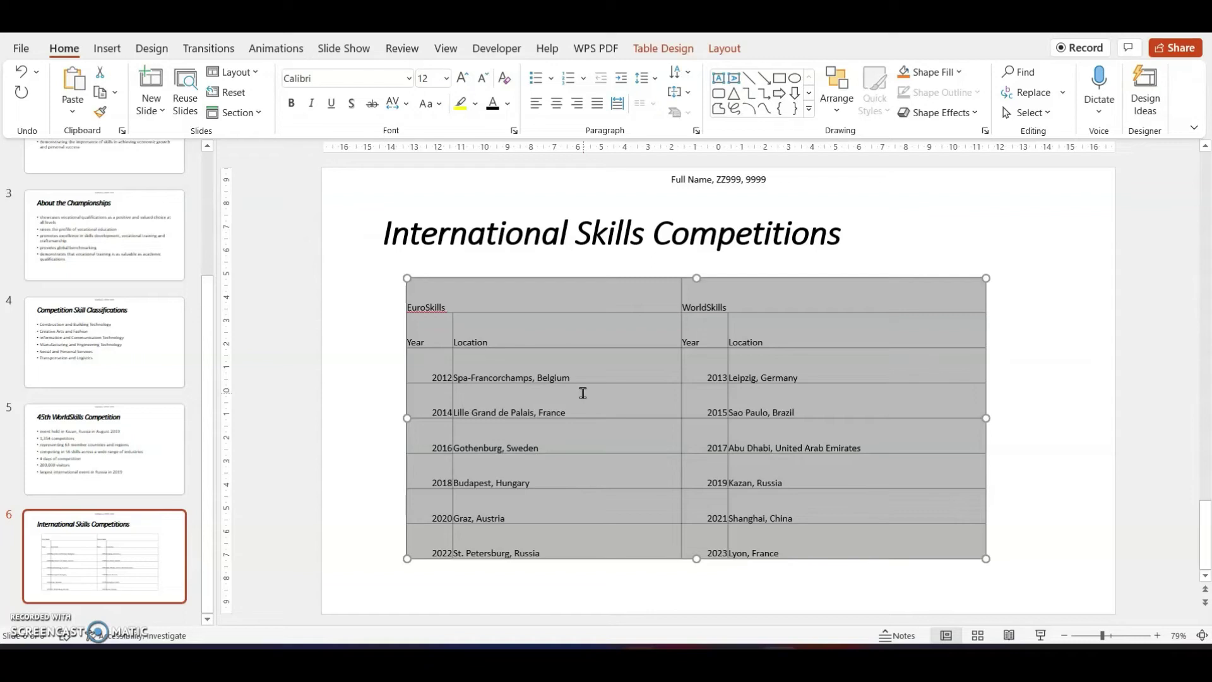
pyautogui.hotkey('alt', 'Tab')
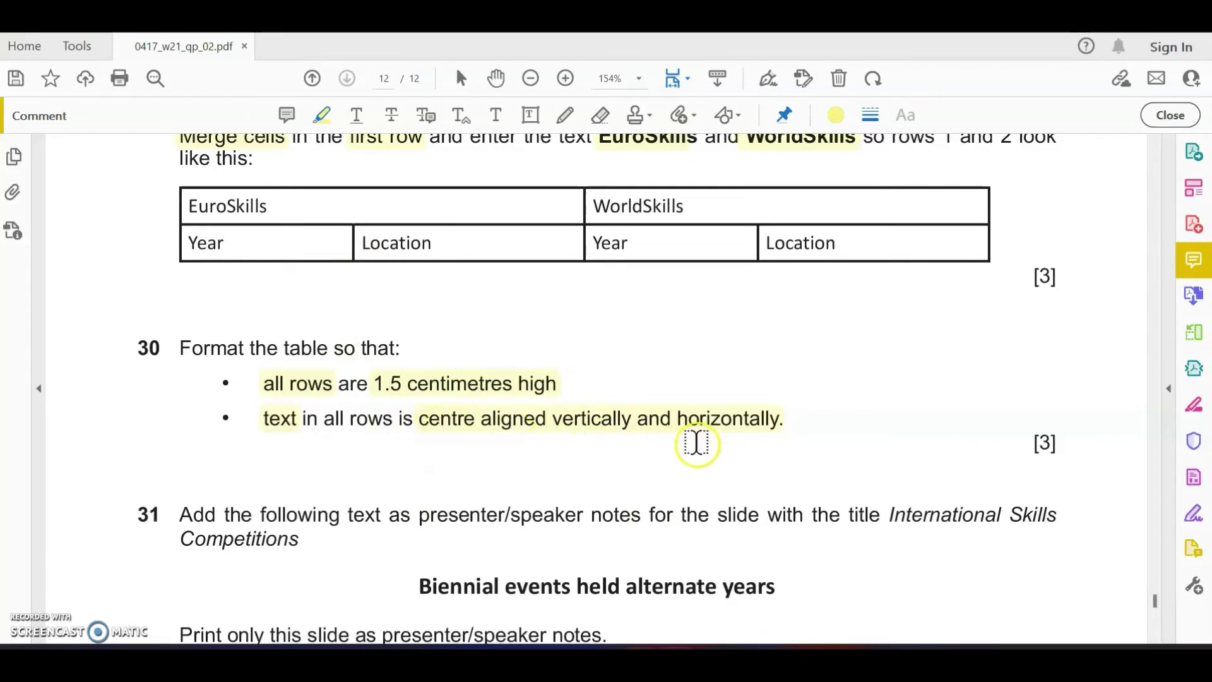
pyautogui.hotkey('alt', 'Tab')
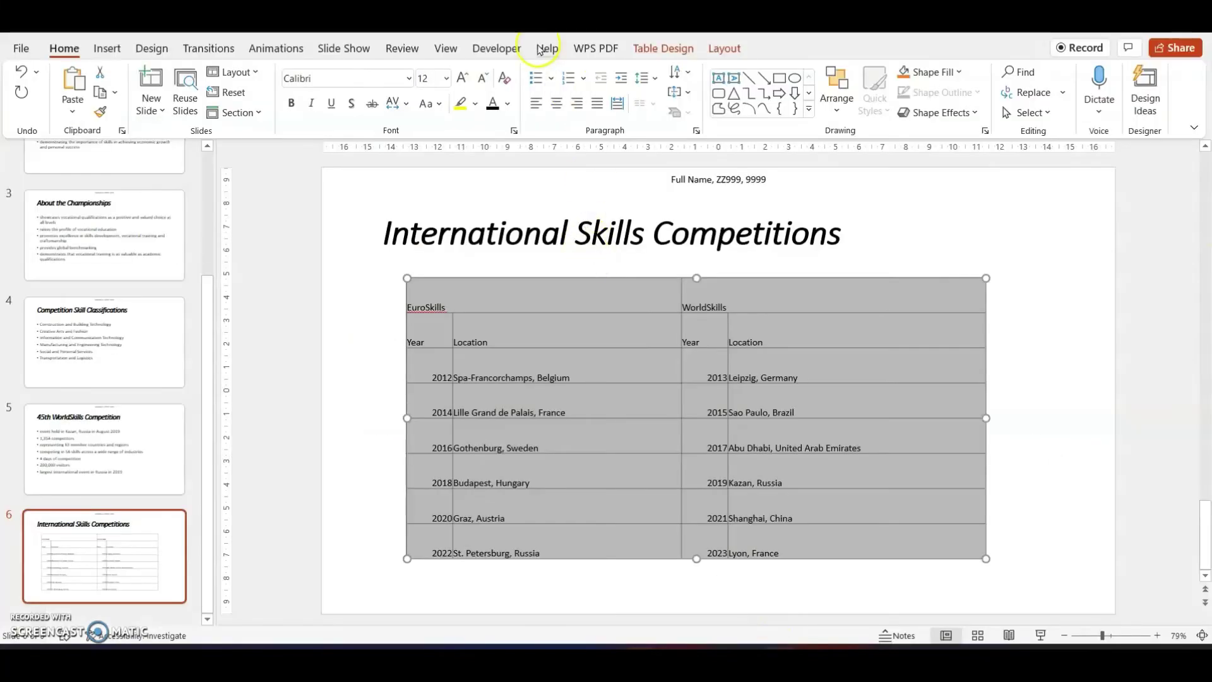
# Centre all slide 6 table text vertically and horizontally, then deselect the table
pyautogui.click(725, 49)
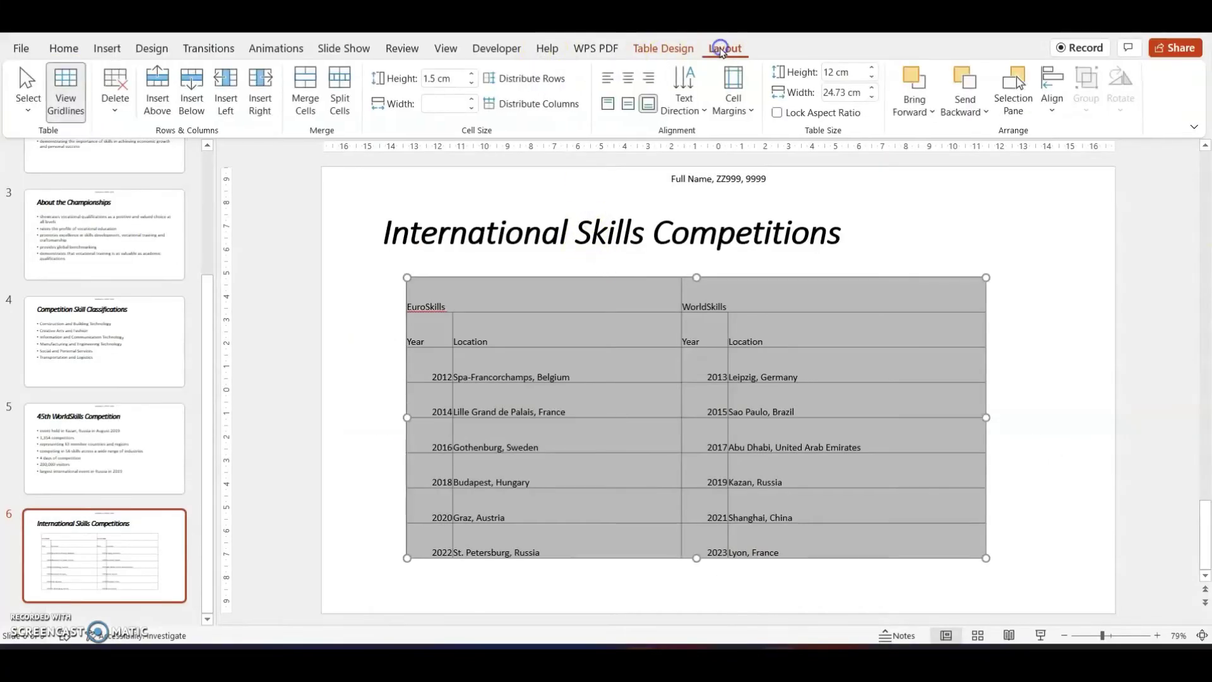
pyautogui.click(629, 103)
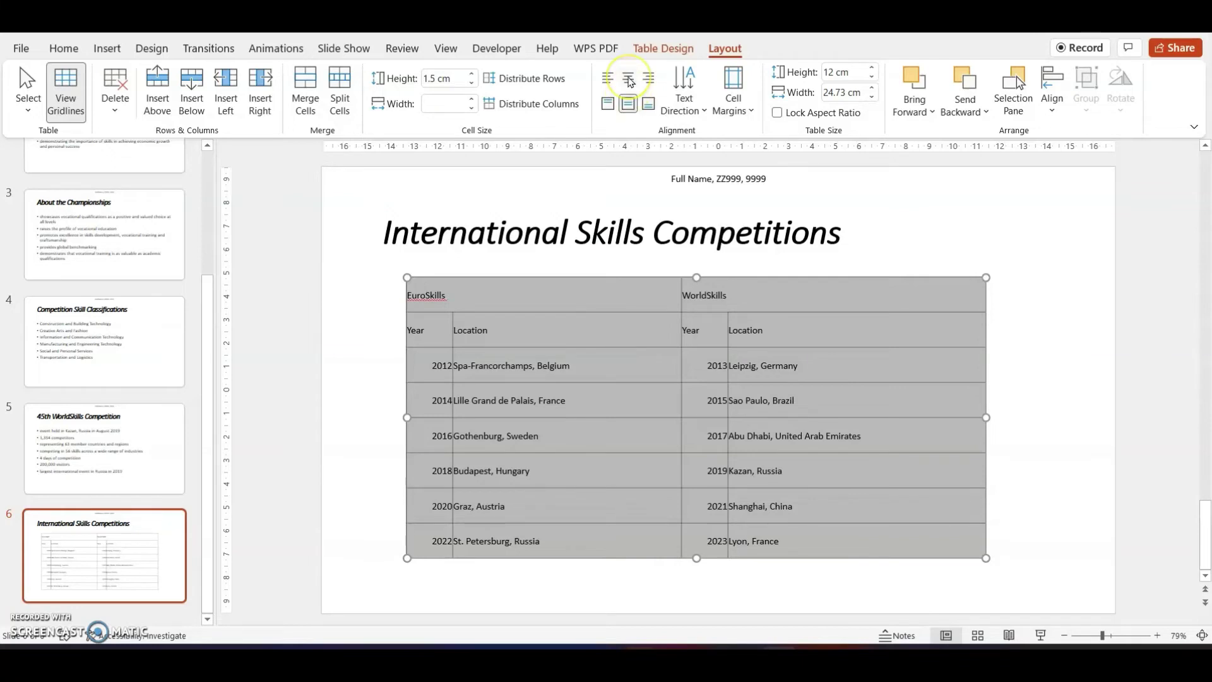
pyautogui.click(628, 78)
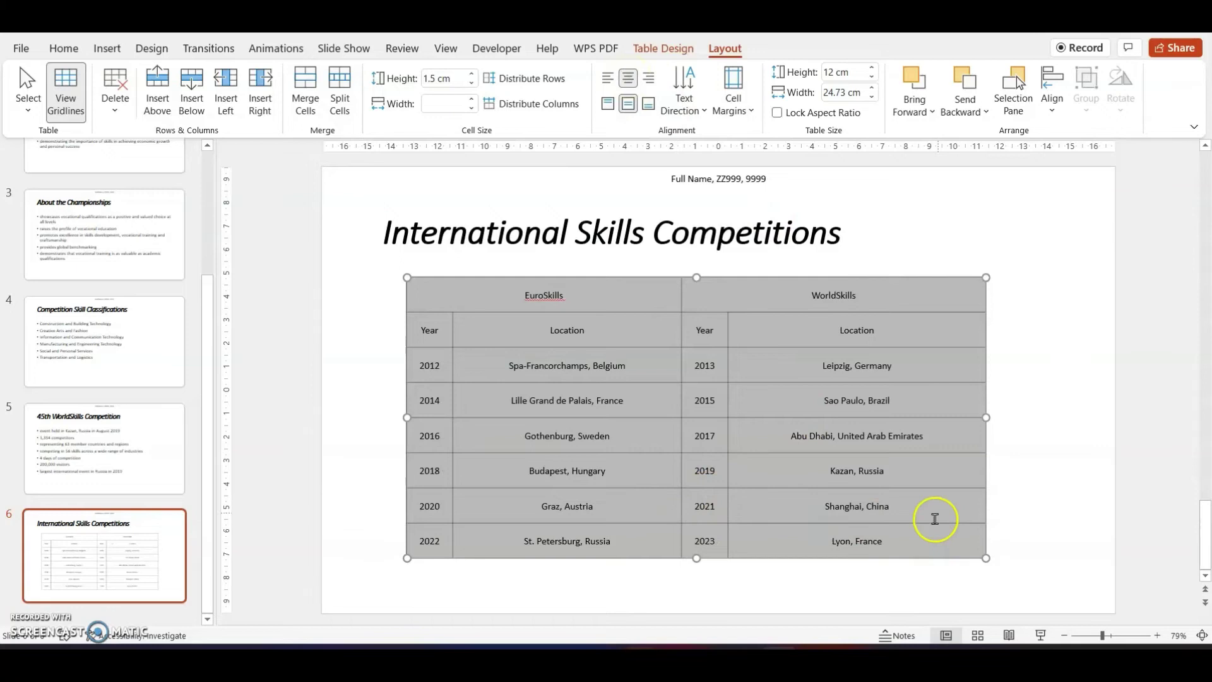
pyautogui.click(939, 477)
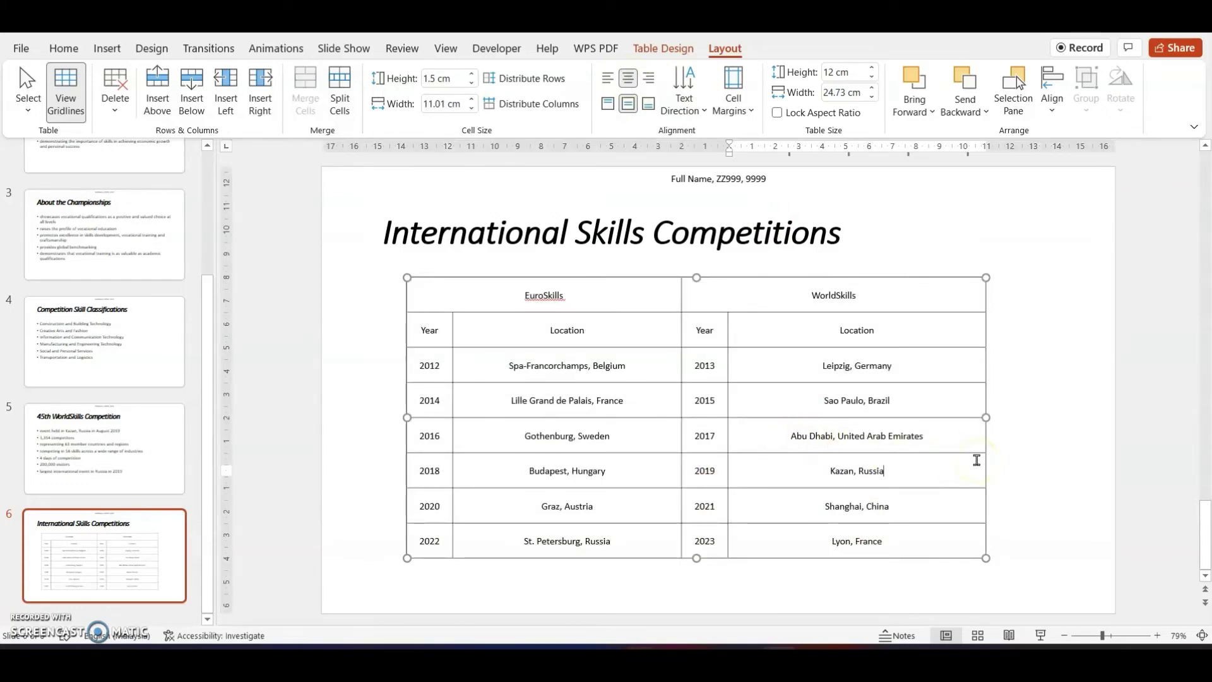
pyautogui.click(1040, 453)
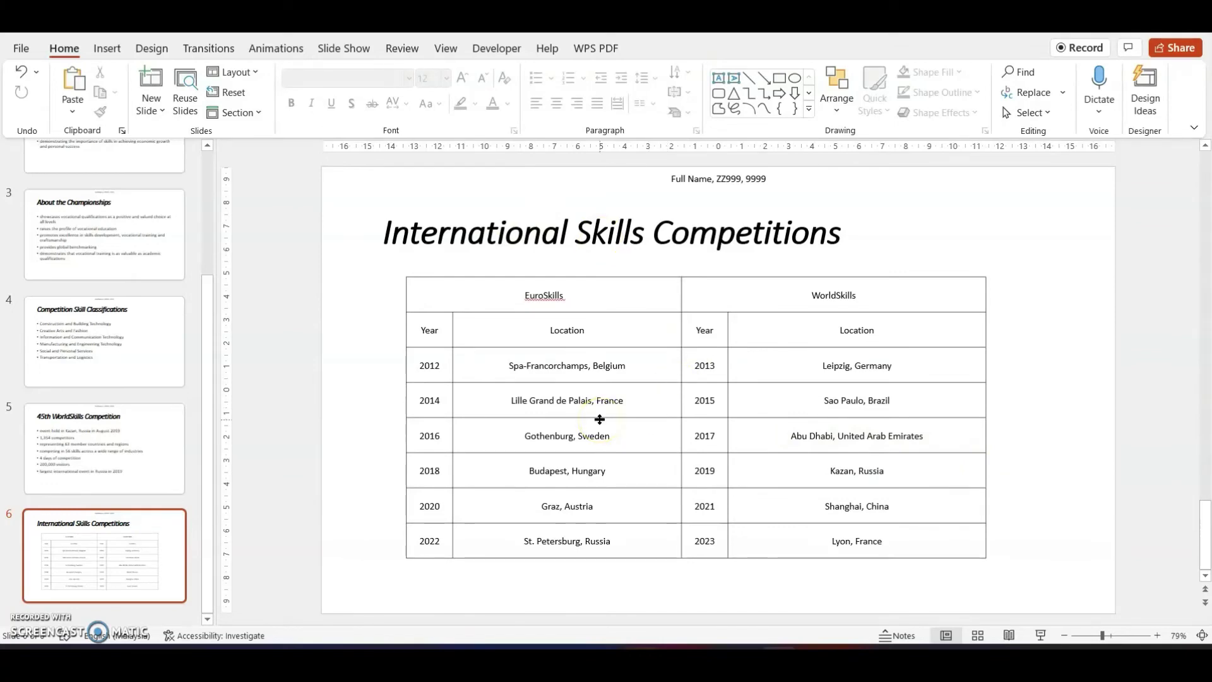
# Scroll to question 31 and highlight 'presenter/speaker notes'
pyautogui.hotkey('alt', 'Tab')
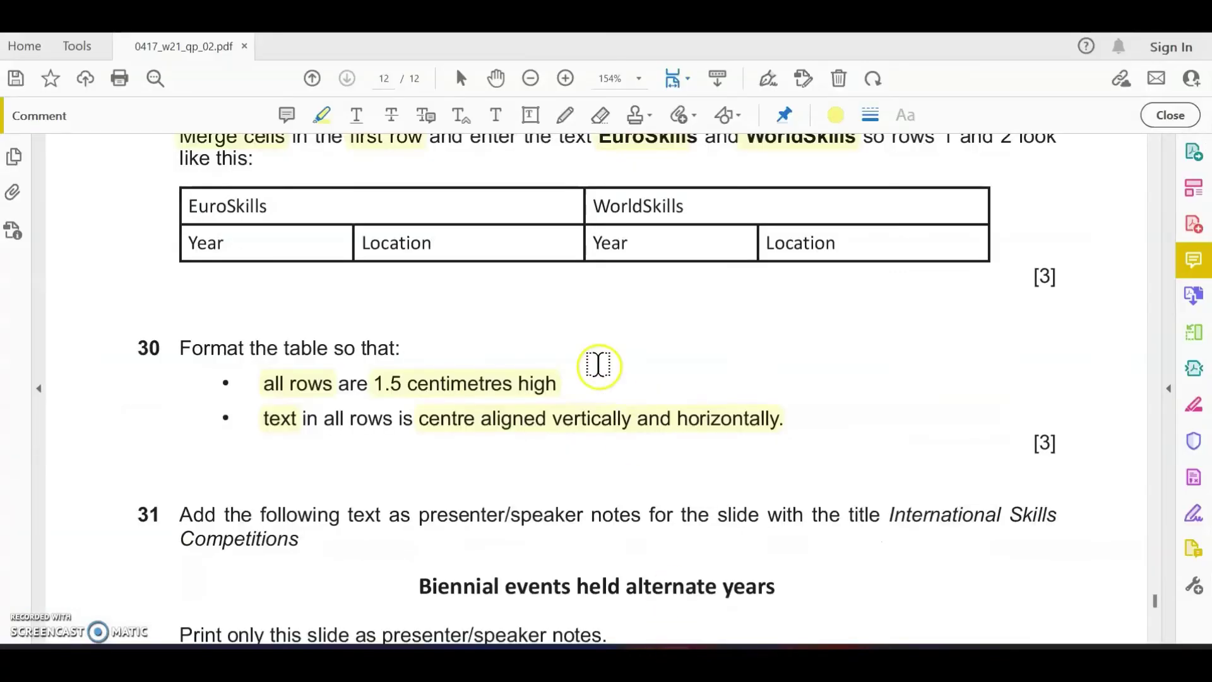
pyautogui.scroll(-5, 595, 362)
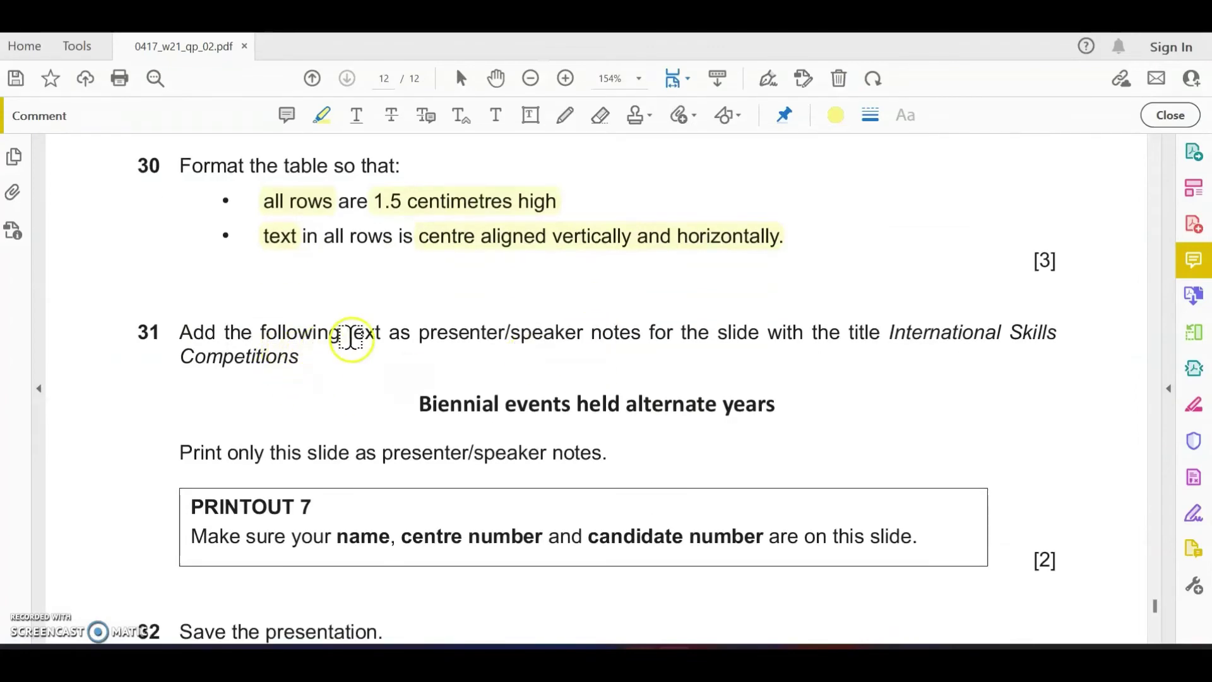
pyautogui.scroll(-1, 349, 338)
pyautogui.moveTo(420, 304); pyautogui.dragTo(635, 307)
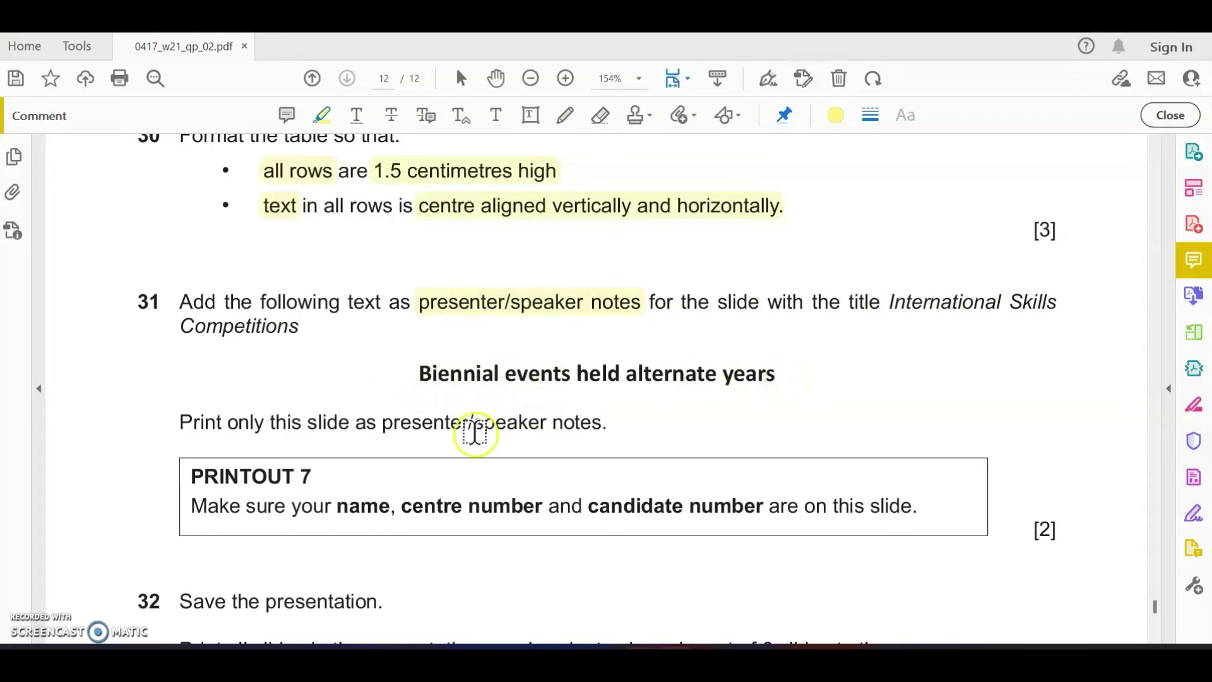
# Add the speaker note 'Biennial events held alternate years' to slide 6 via an enlarged notes pane
pyautogui.hotkey('alt', 'Tab')
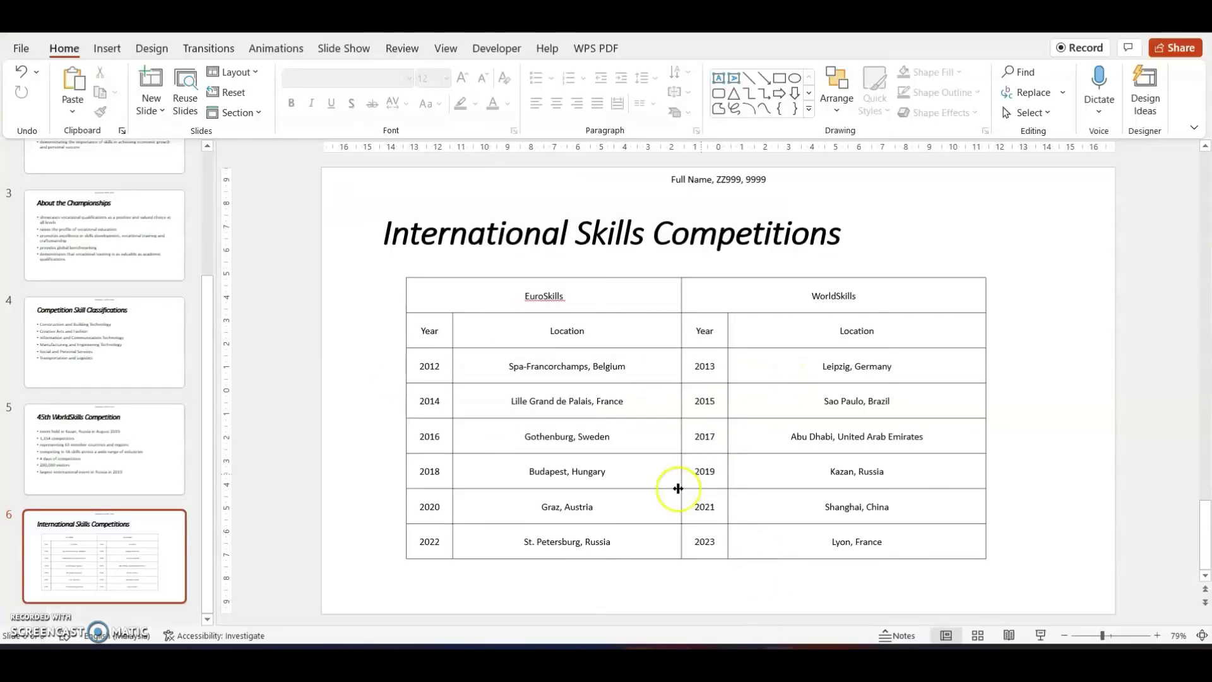
pyautogui.click(902, 635)
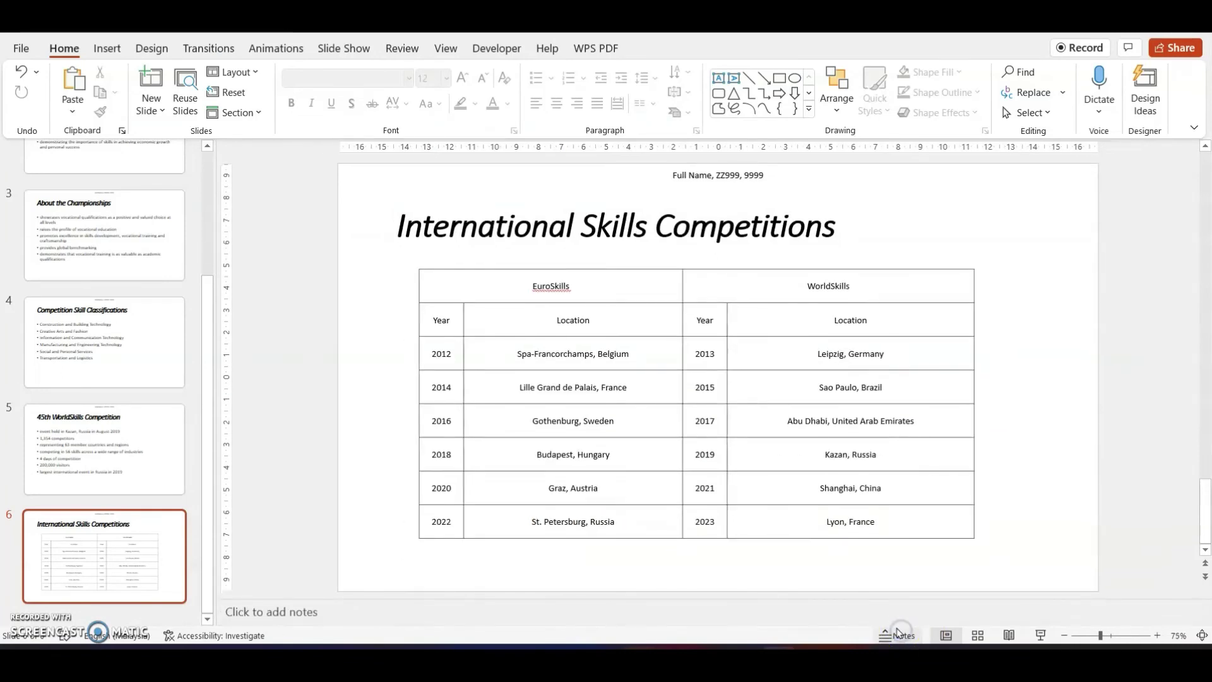
pyautogui.moveTo(860, 597); pyautogui.dragTo(844, 503)
pyautogui.click(825, 551)
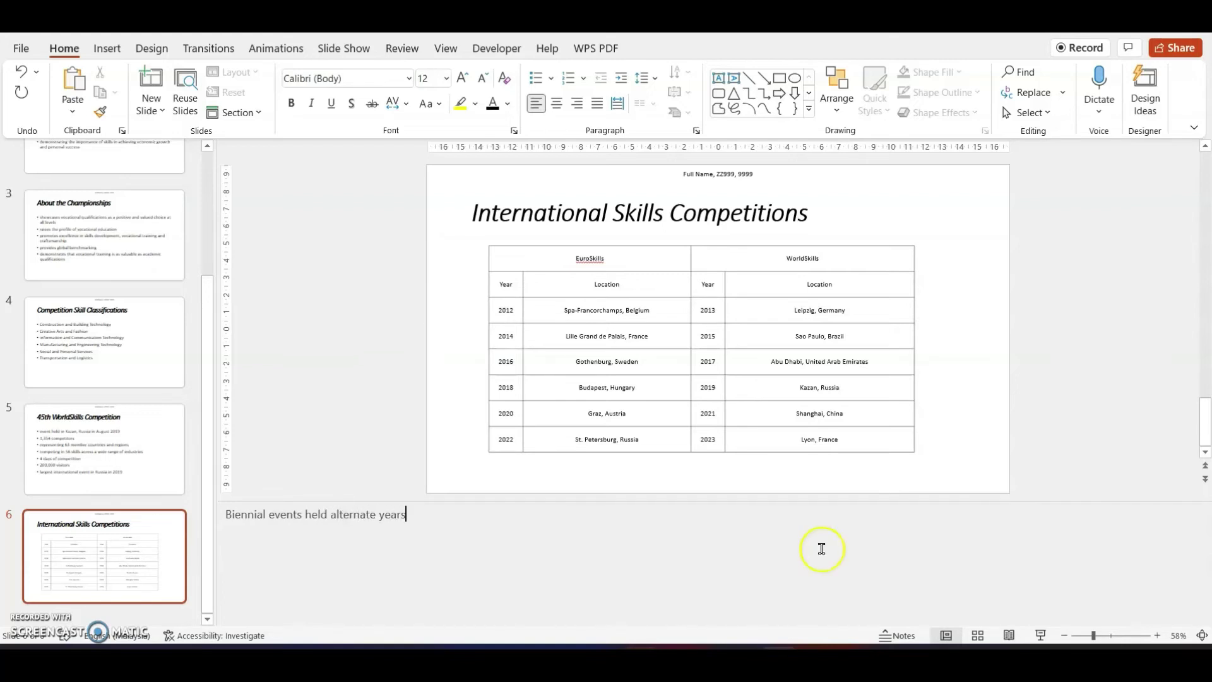
pyautogui.click(407, 396)
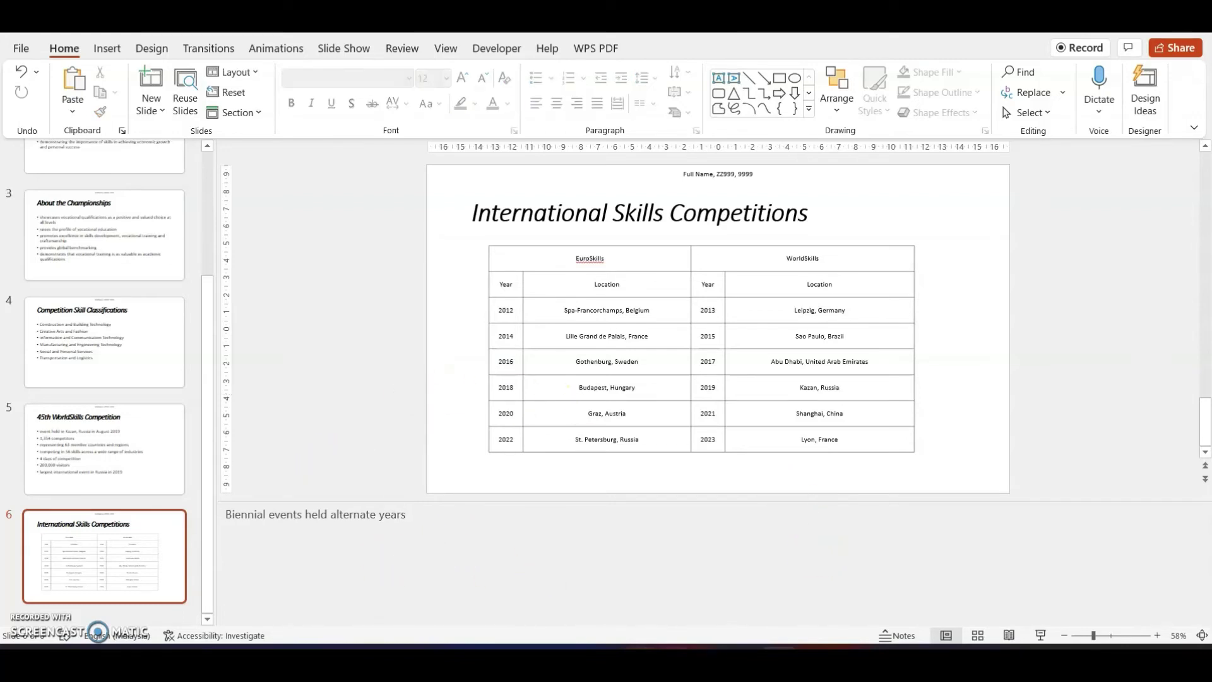
pyautogui.hotkey('alt', 'Tab')
pyautogui.scroll(-1, 406, 371)
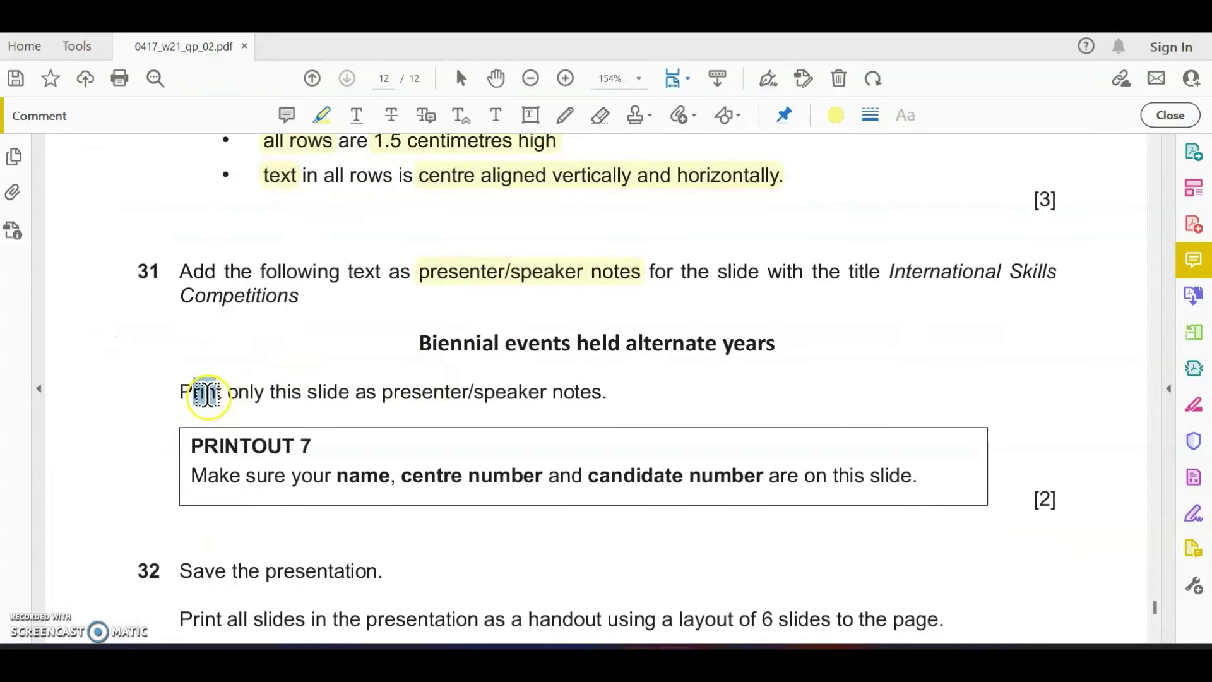
# Highlight 'Print only' and 'presenter/speaker notes' in question 31, then return to PowerPoint
pyautogui.moveTo(206, 395); pyautogui.dragTo(273, 404)
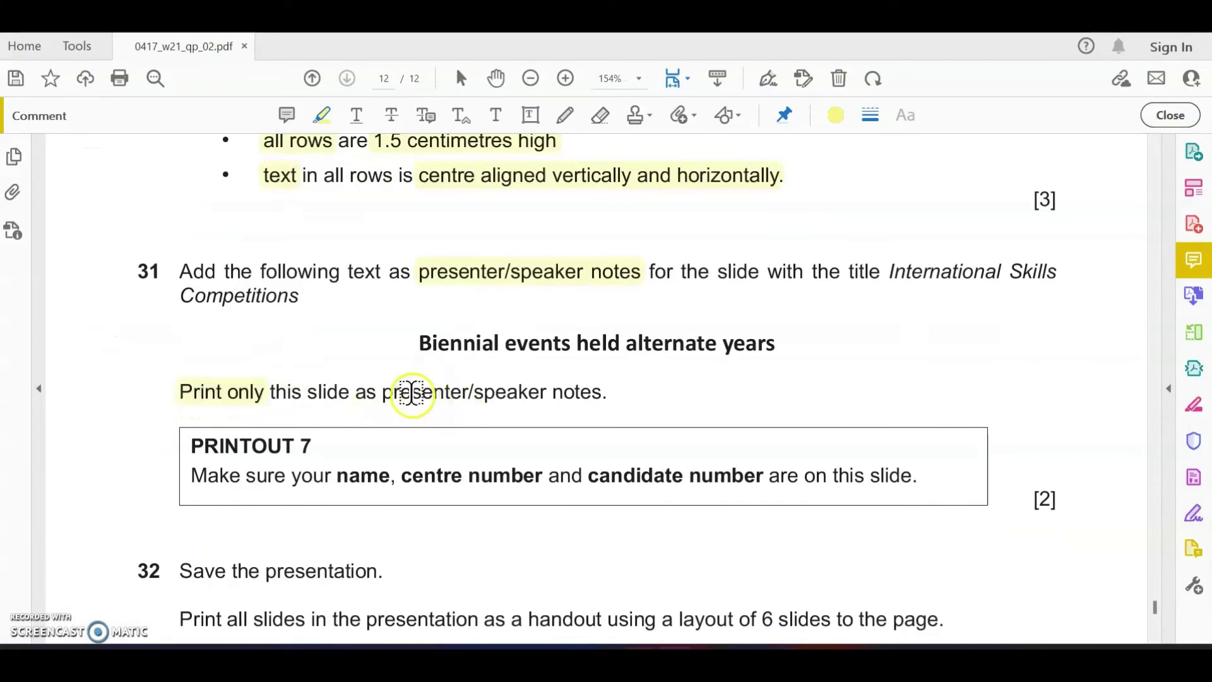
pyautogui.moveTo(411, 394); pyautogui.dragTo(608, 394)
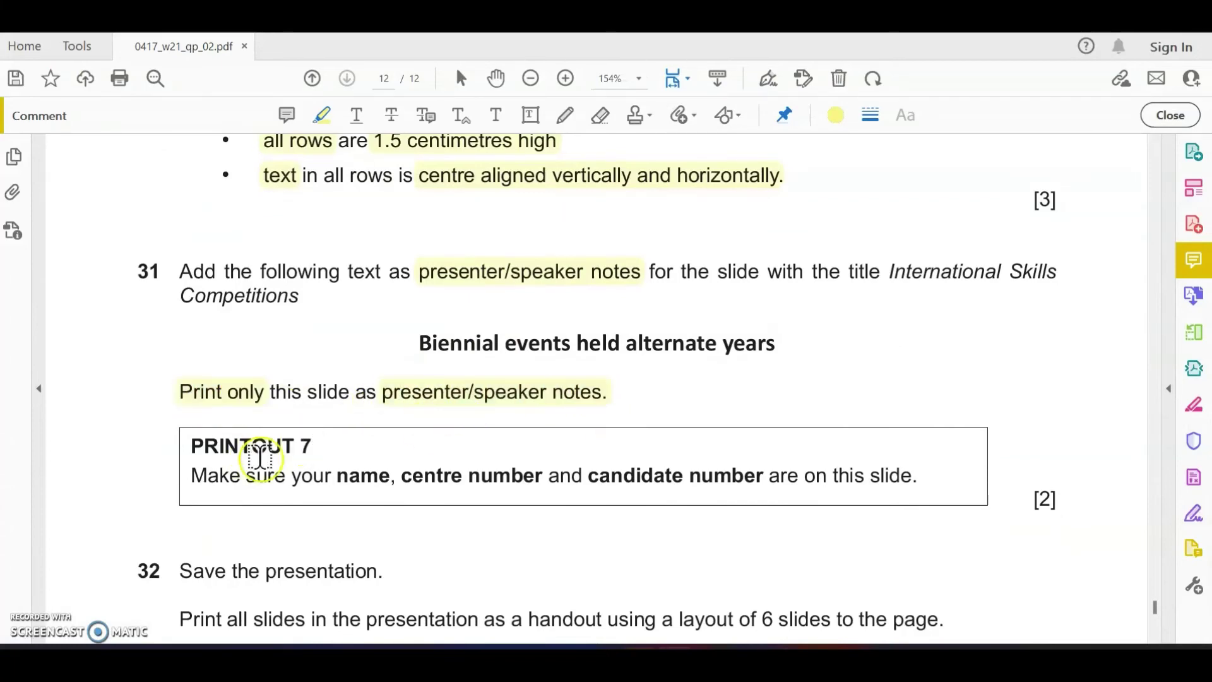
pyautogui.hotkey('alt', 'Tab')
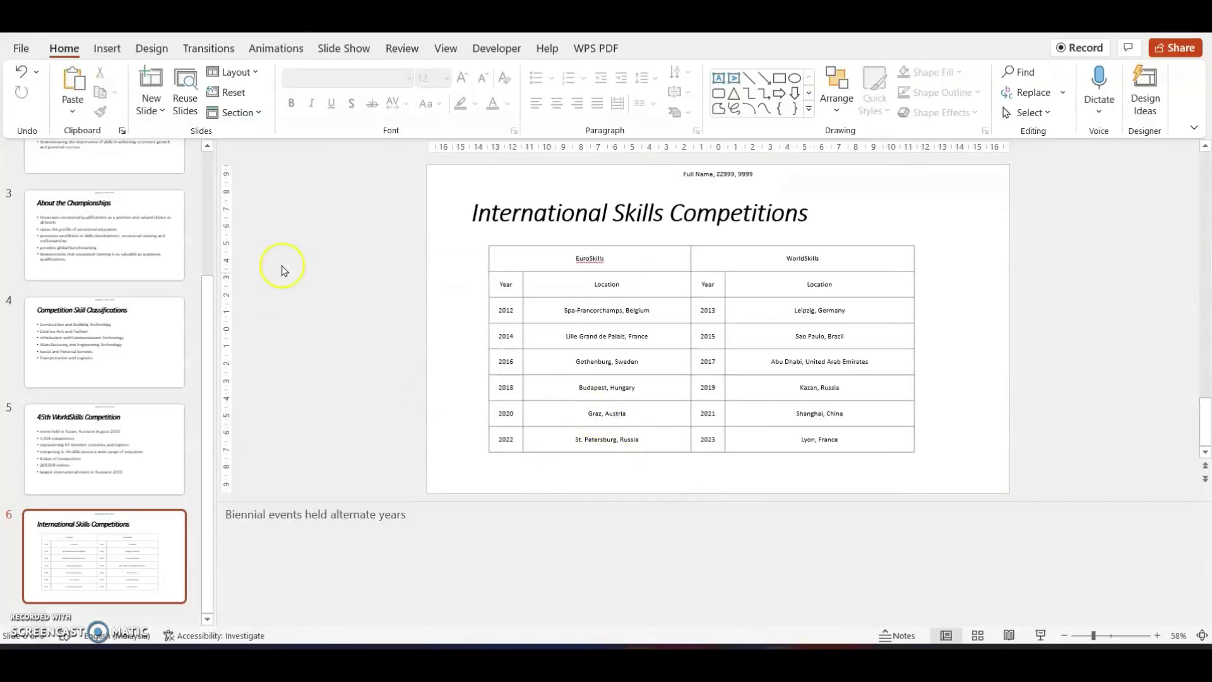
# In the print settings, choose Microsoft Print to PDF as the printer
pyautogui.hotkey('ctrl', 'p')
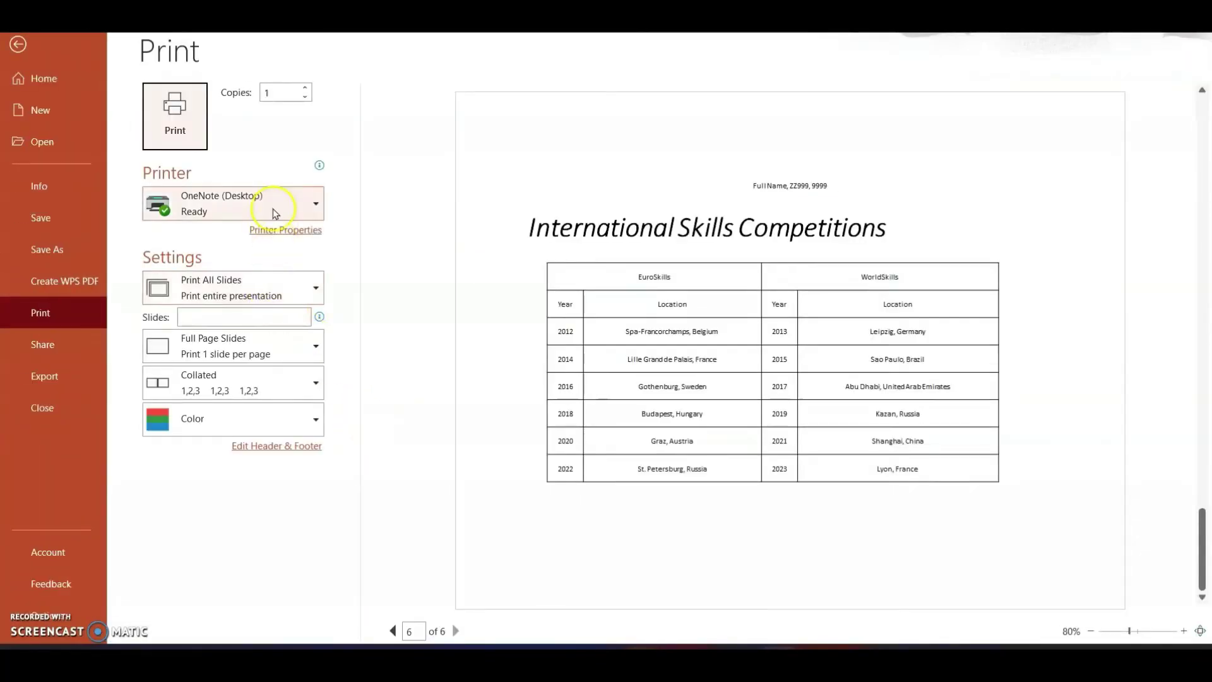
pyautogui.click(233, 206)
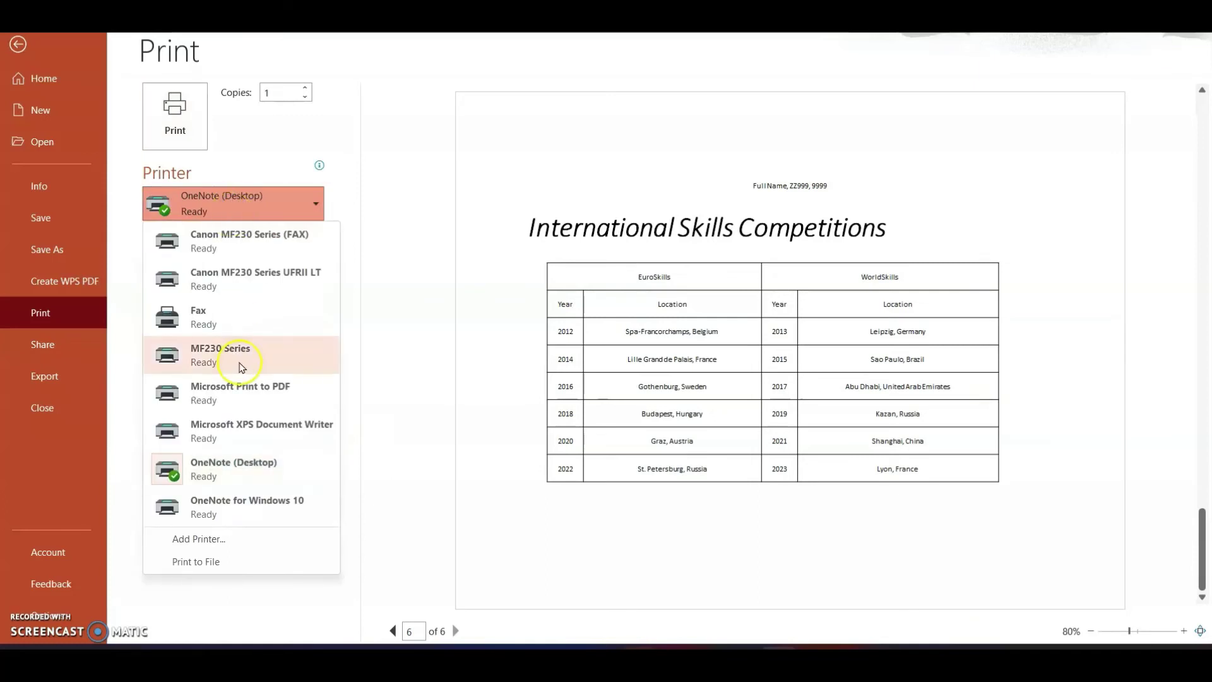
pyautogui.click(242, 391)
pyautogui.click(274, 286)
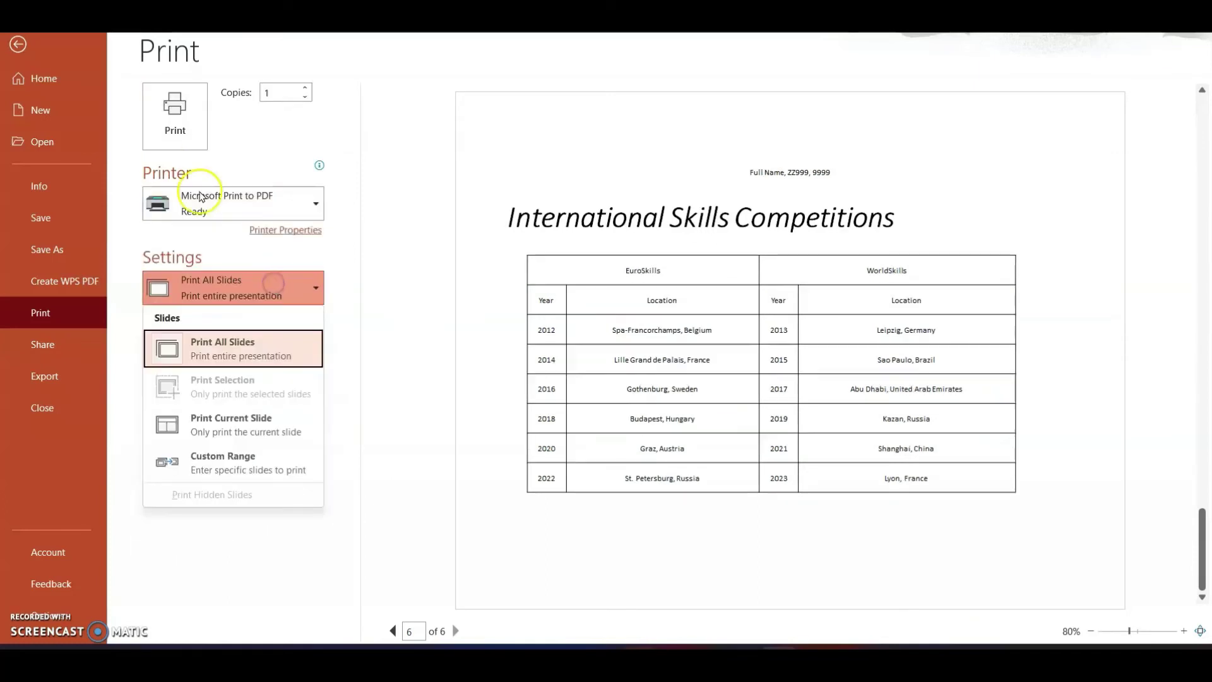
pyautogui.click(202, 195)
pyautogui.click(206, 194)
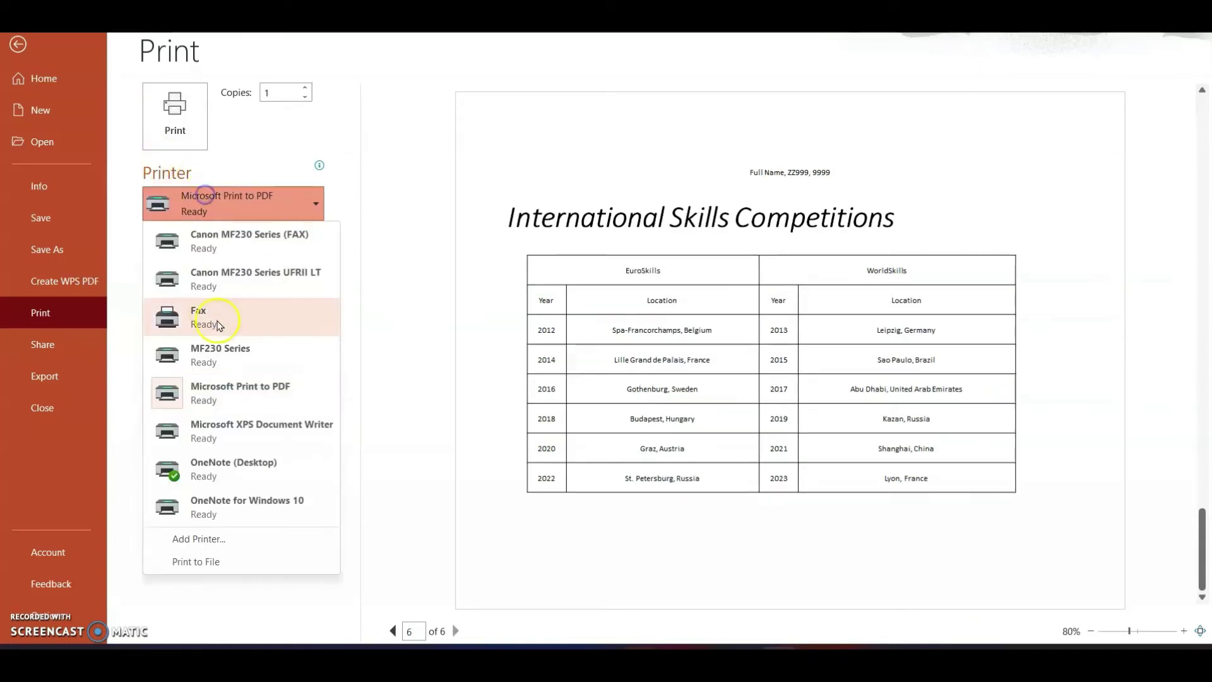
pyautogui.click(271, 387)
# Print only the current slide as a Notes Page and bring up the header and footer settings
pyautogui.click(251, 292)
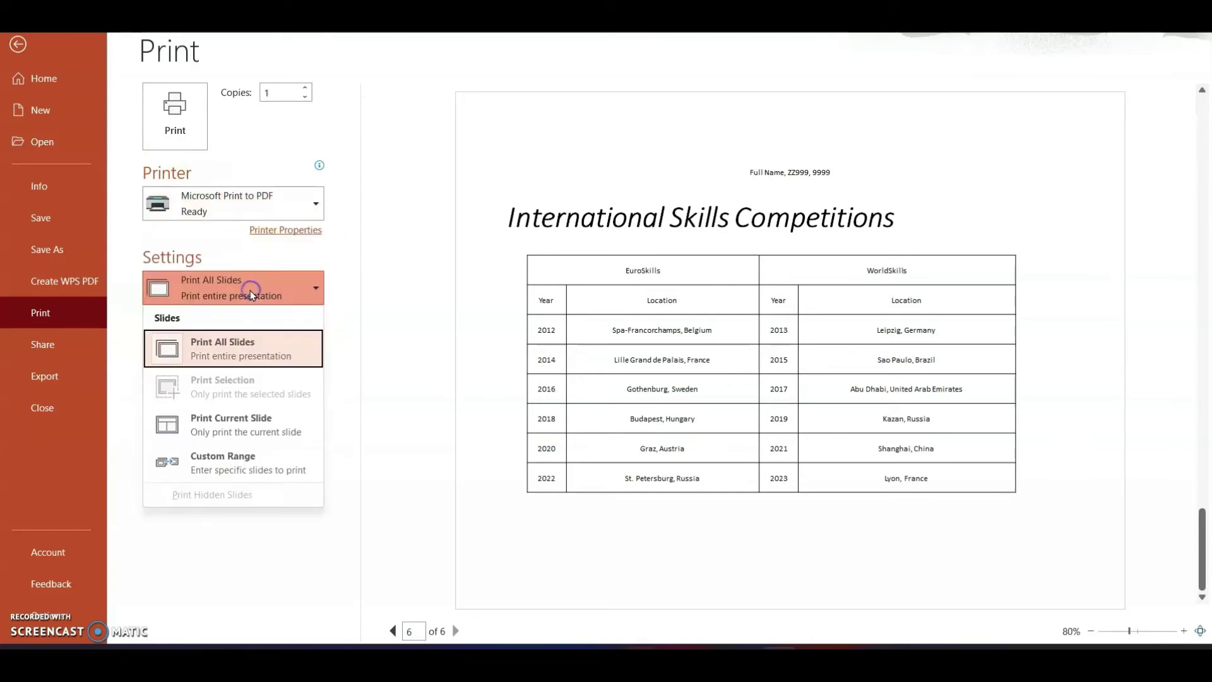
pyautogui.click(251, 292)
pyautogui.click(251, 292)
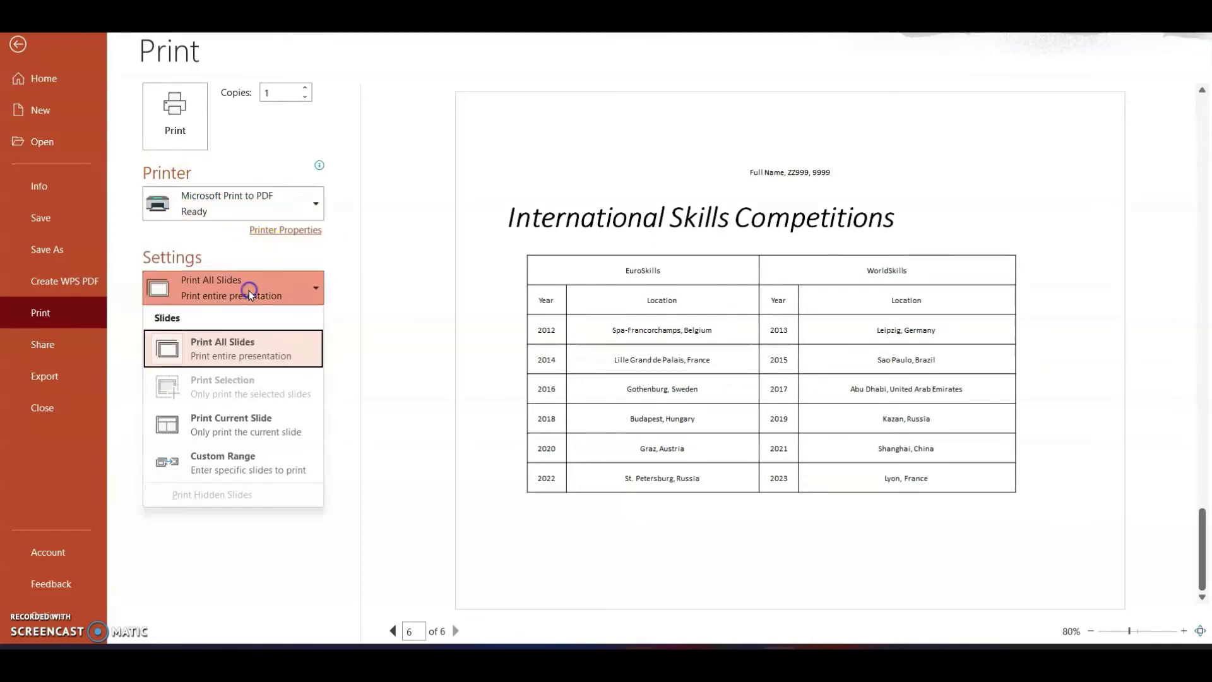
pyautogui.click(252, 418)
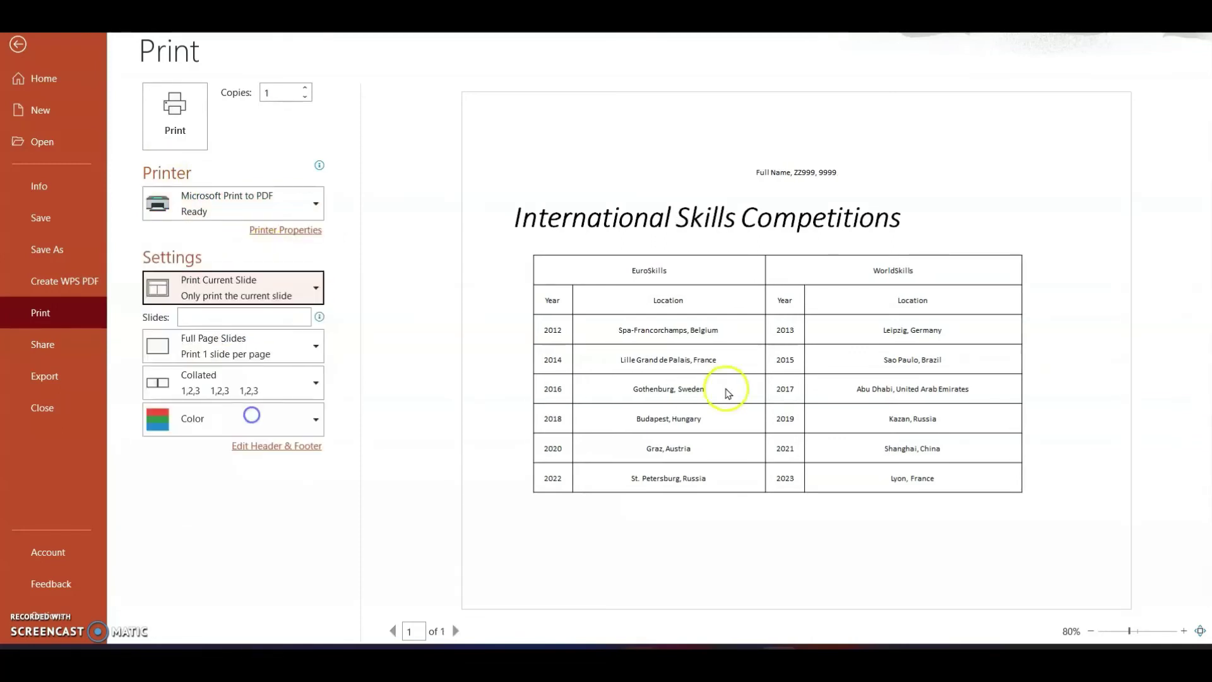
pyautogui.click(255, 354)
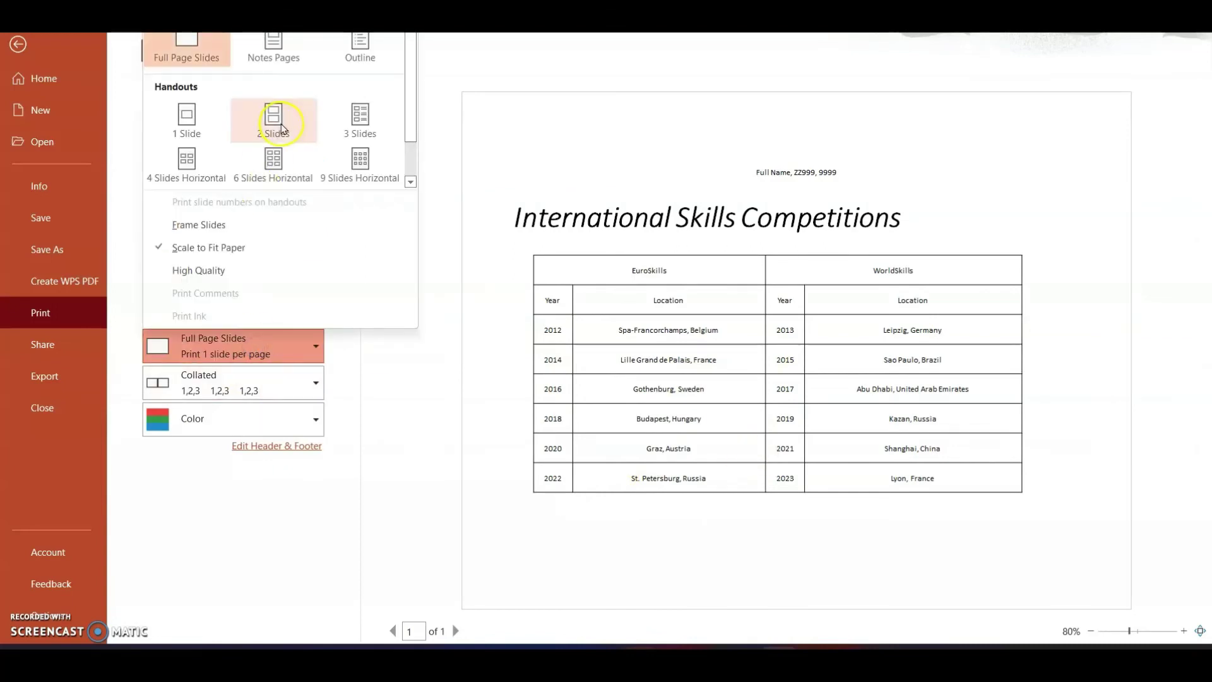
pyautogui.click(272, 48)
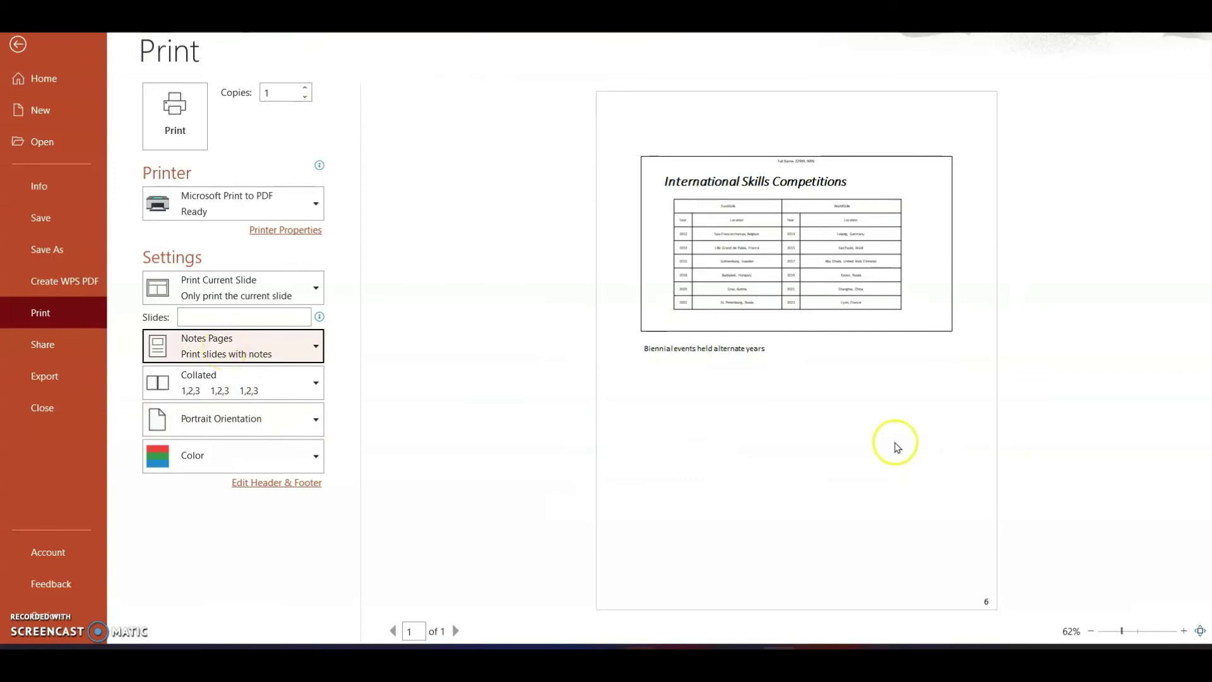
pyautogui.click(667, 354)
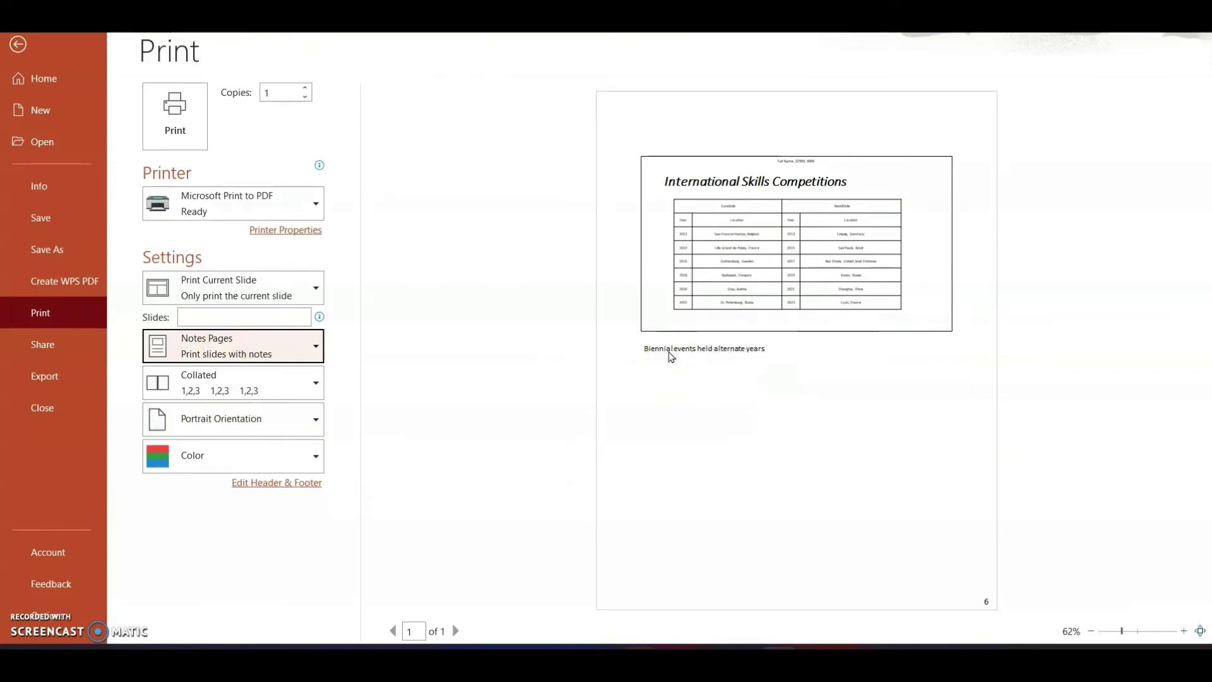
pyautogui.click(308, 485)
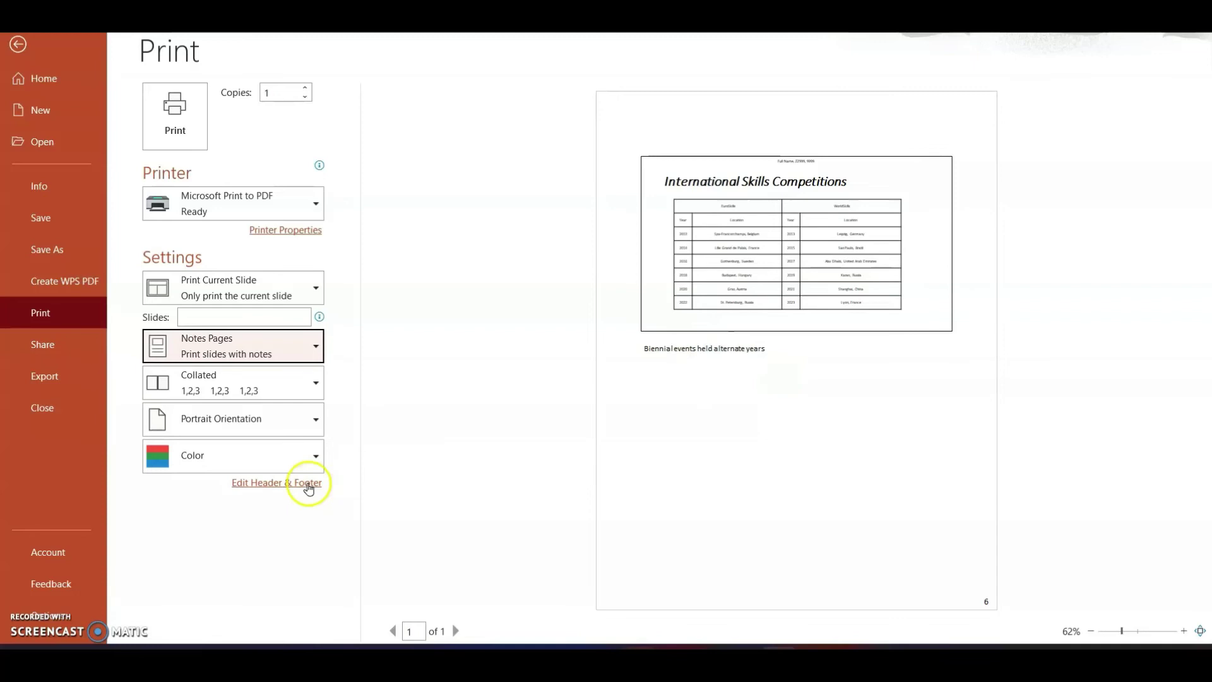
# Turn on a header for notes and handouts and apply it to all
pyautogui.click(469, 196)
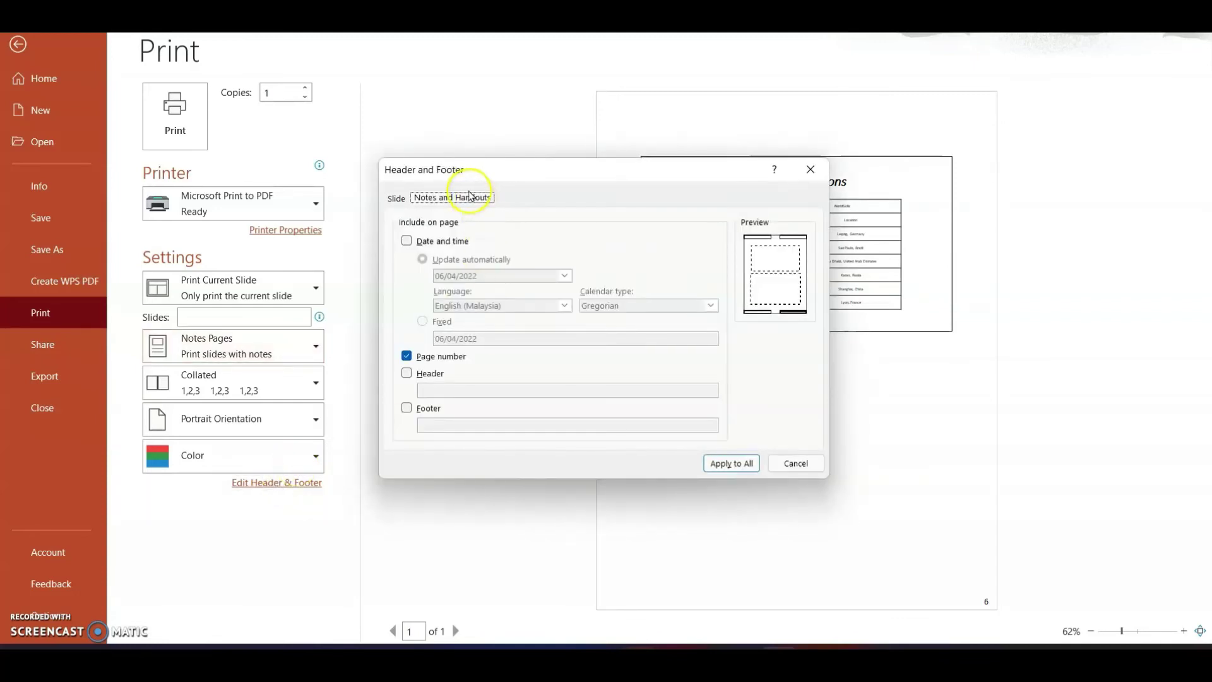
pyautogui.click(433, 373)
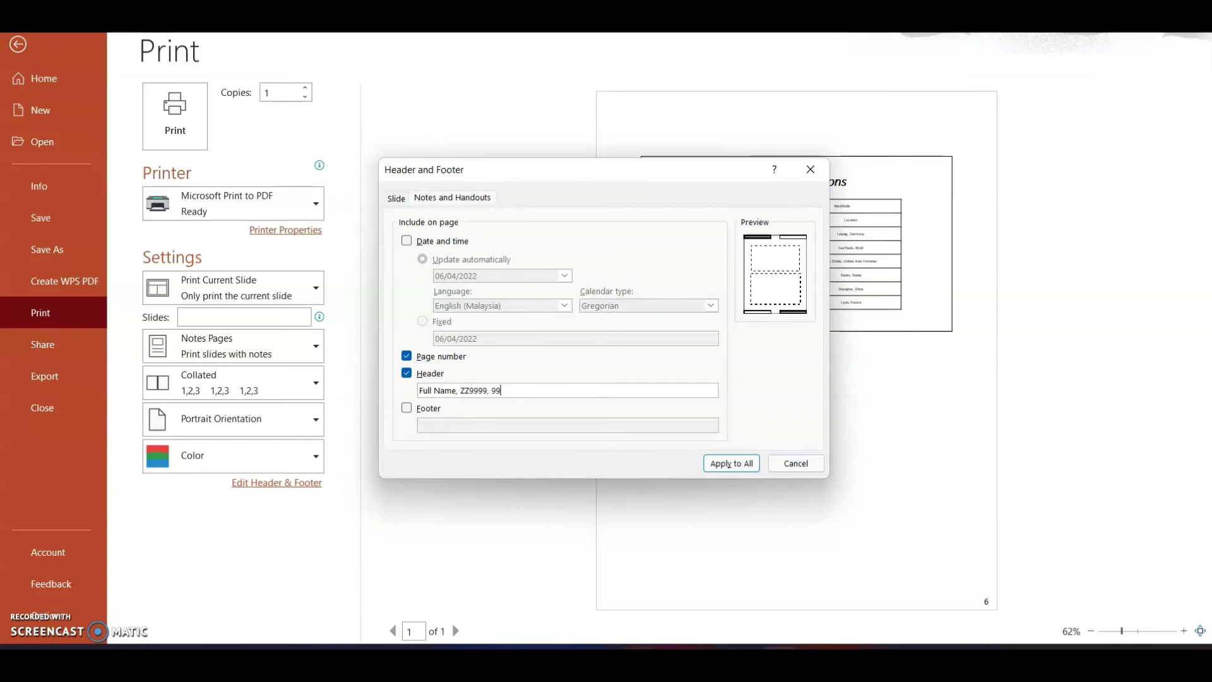
pyautogui.click(755, 463)
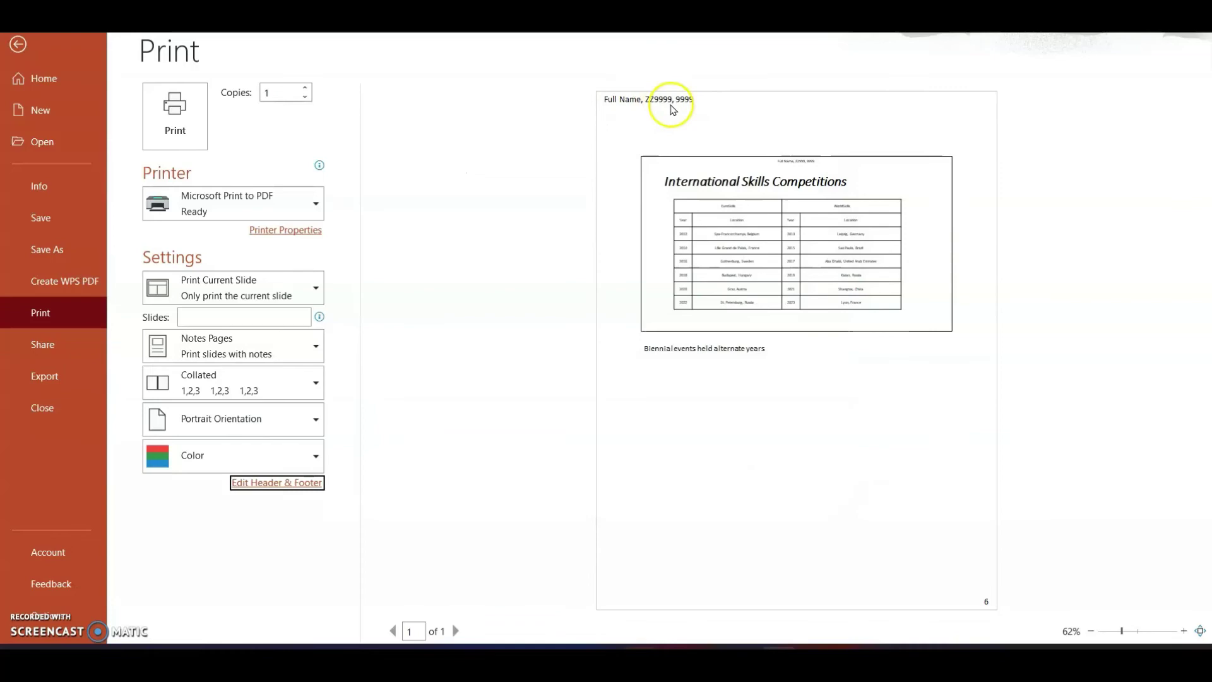
# Print the notes page to PDF as Printout7 in Desktop's Nov2021 Paper2 folder, then open it
pyautogui.click(158, 115)
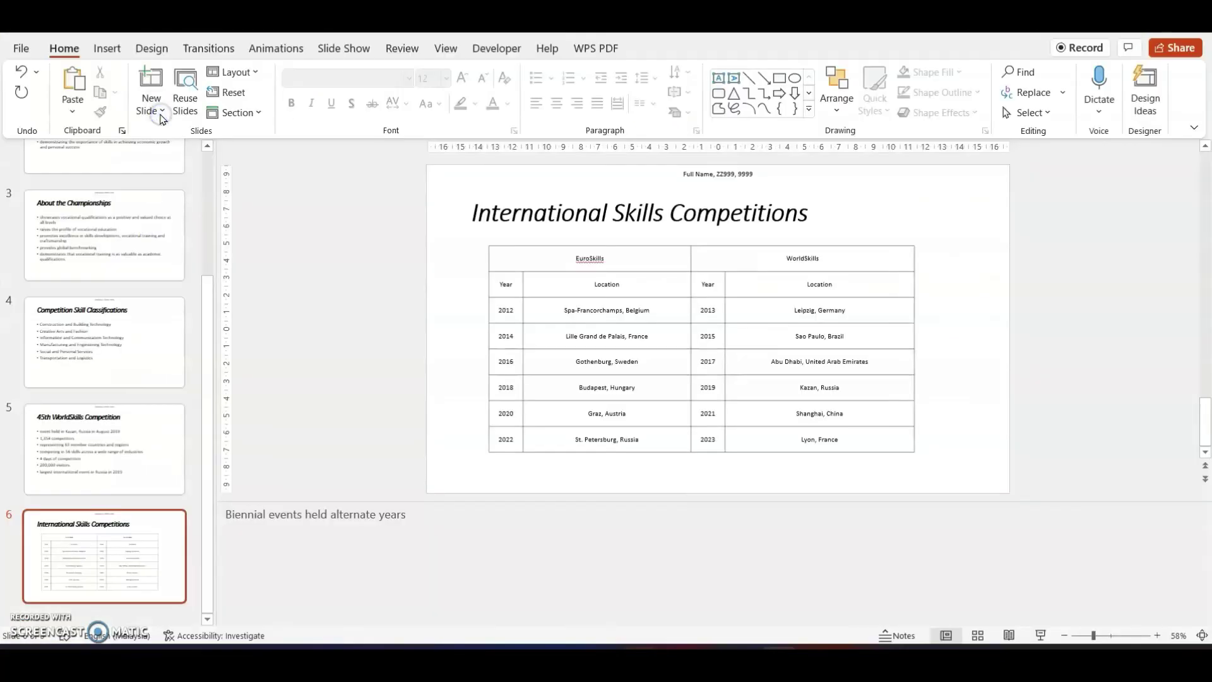
pyautogui.scroll(10, 81, 134)
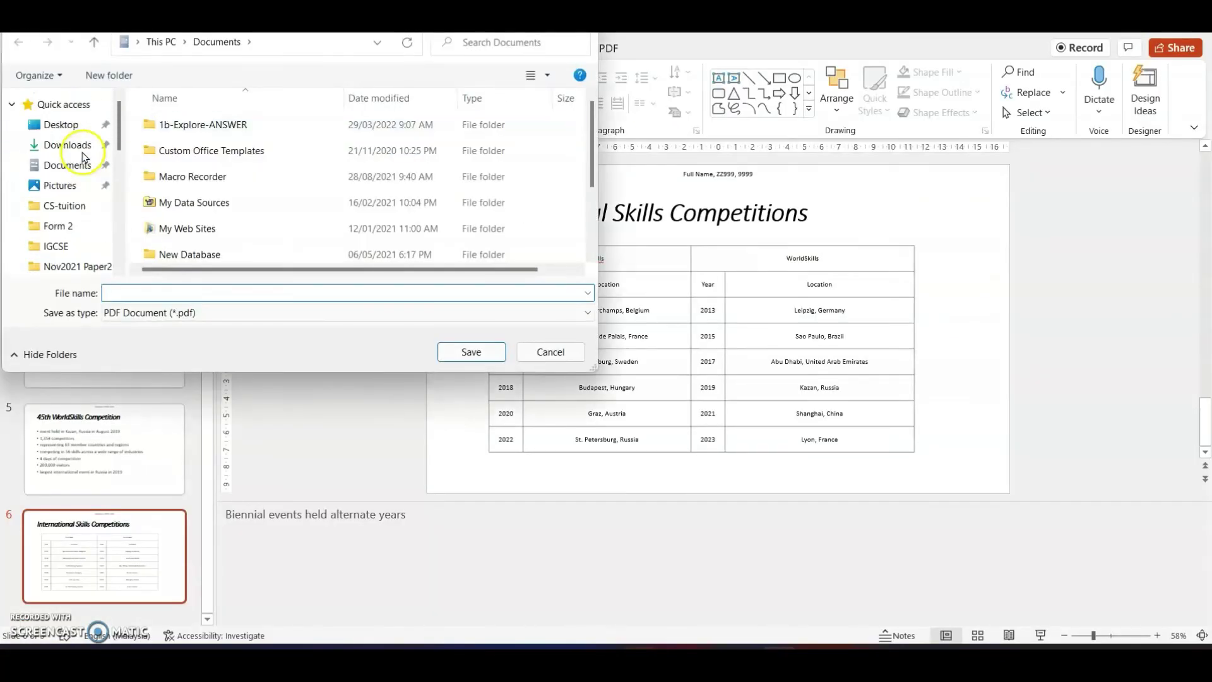
pyautogui.click(77, 124)
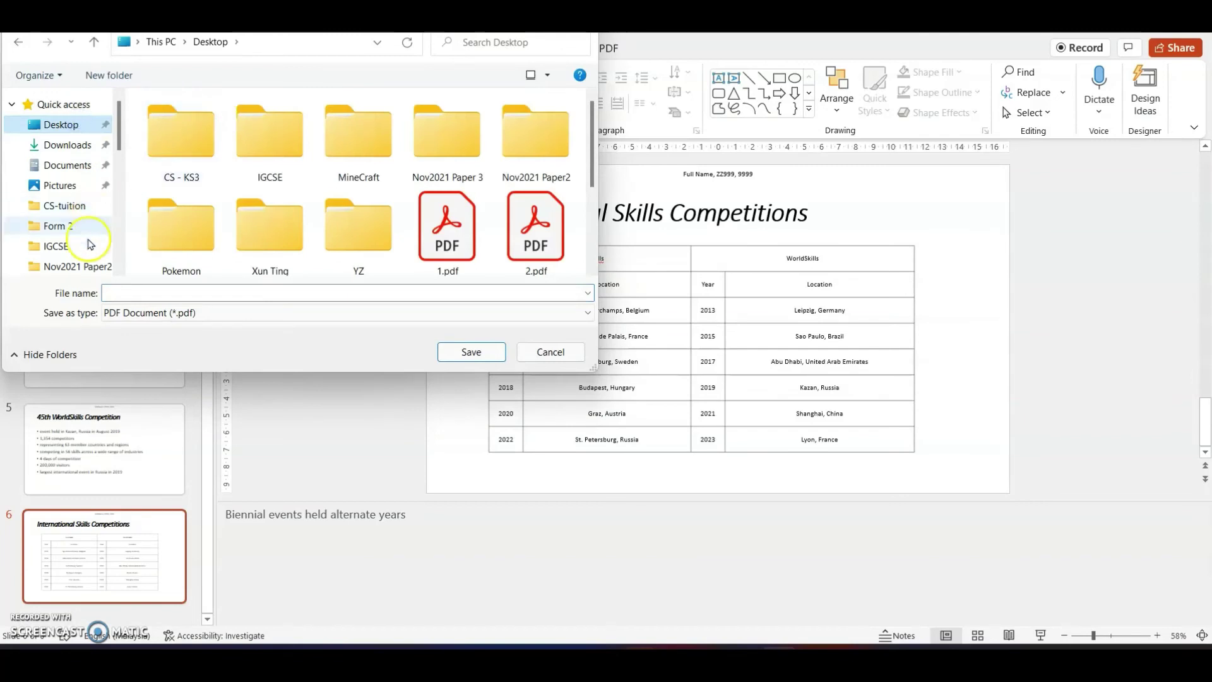
pyautogui.doubleClick(541, 130)
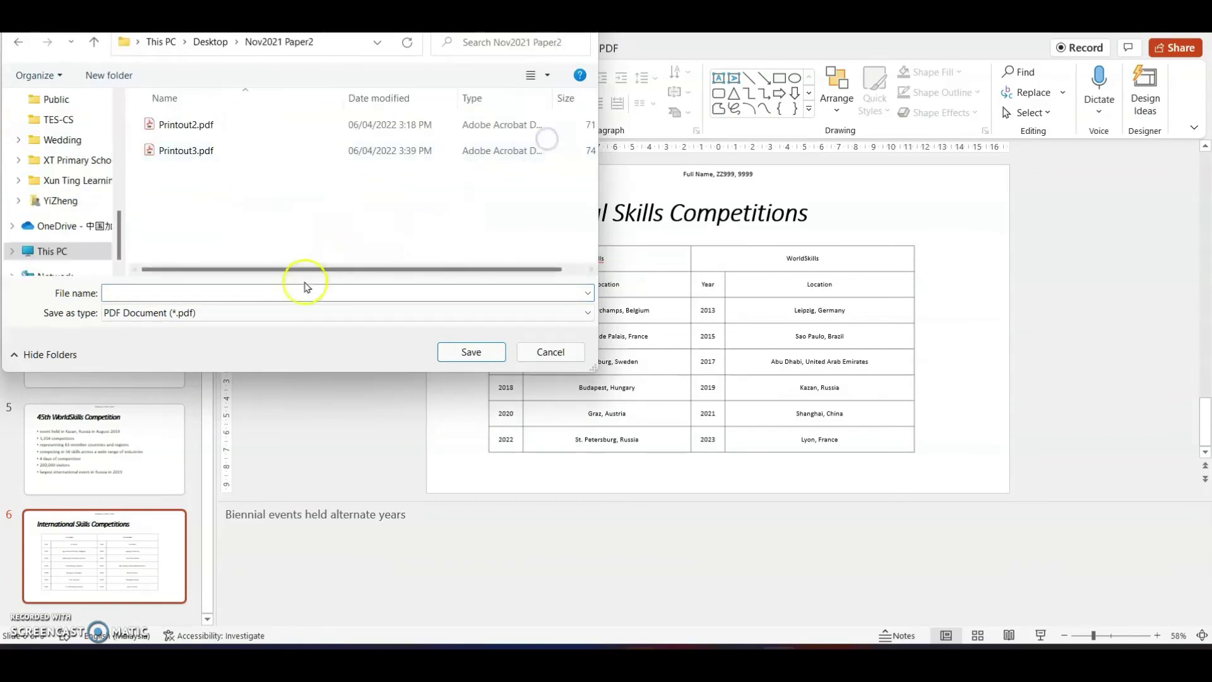
pyautogui.click(300, 292)
pyautogui.write('Printout')
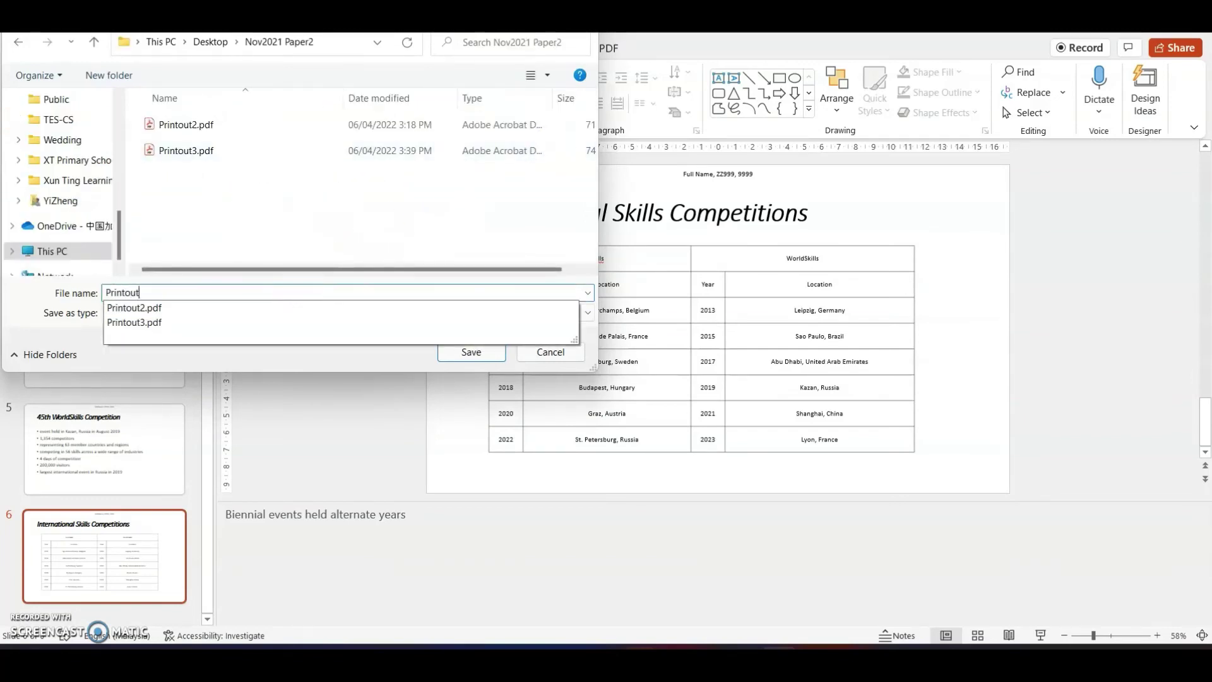
pyautogui.write('1')
pyautogui.press('Return')
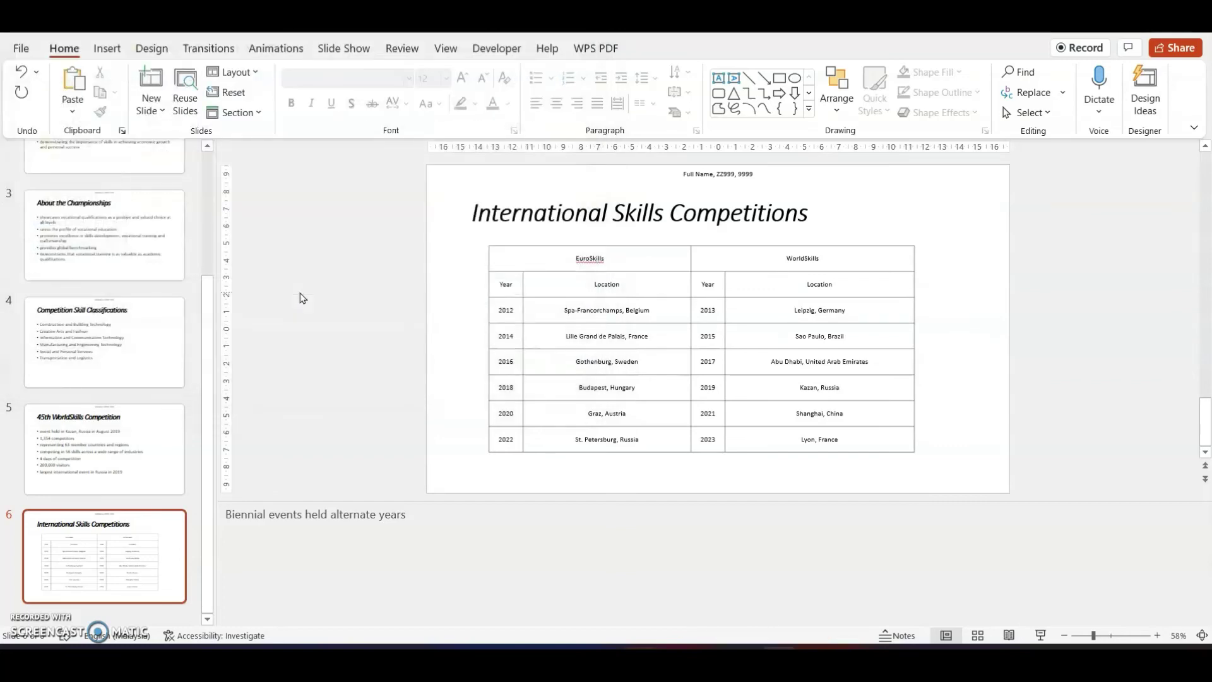
pyautogui.hotkey('alt', 'Tab')
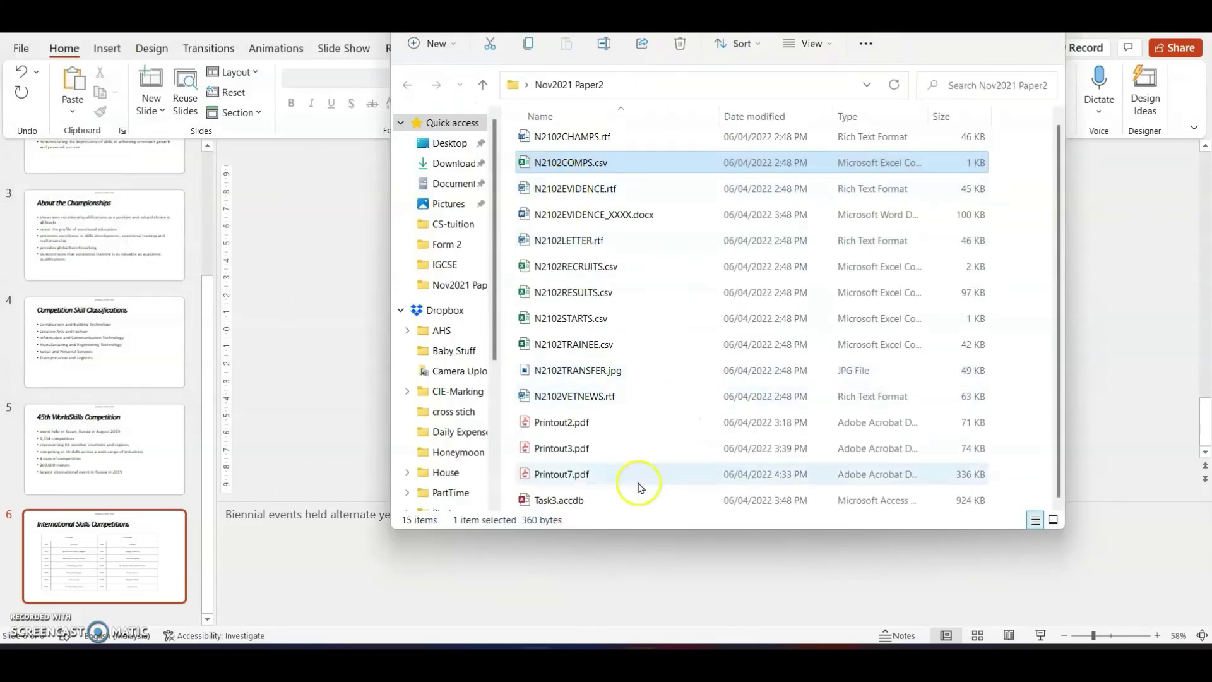
pyautogui.doubleClick(603, 476)
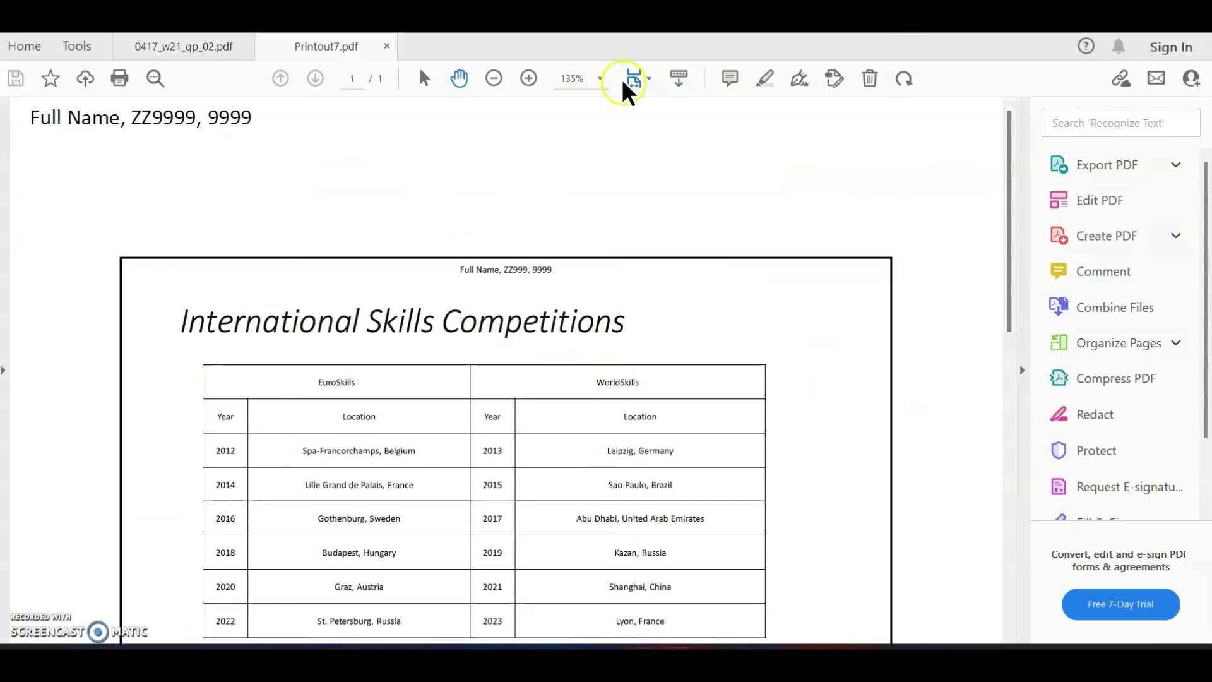
# Fit Printout7 to one full page, then highlight 'Print all slides' and 'handout' in question 32
pyautogui.click(635, 81)
pyautogui.click(657, 126)
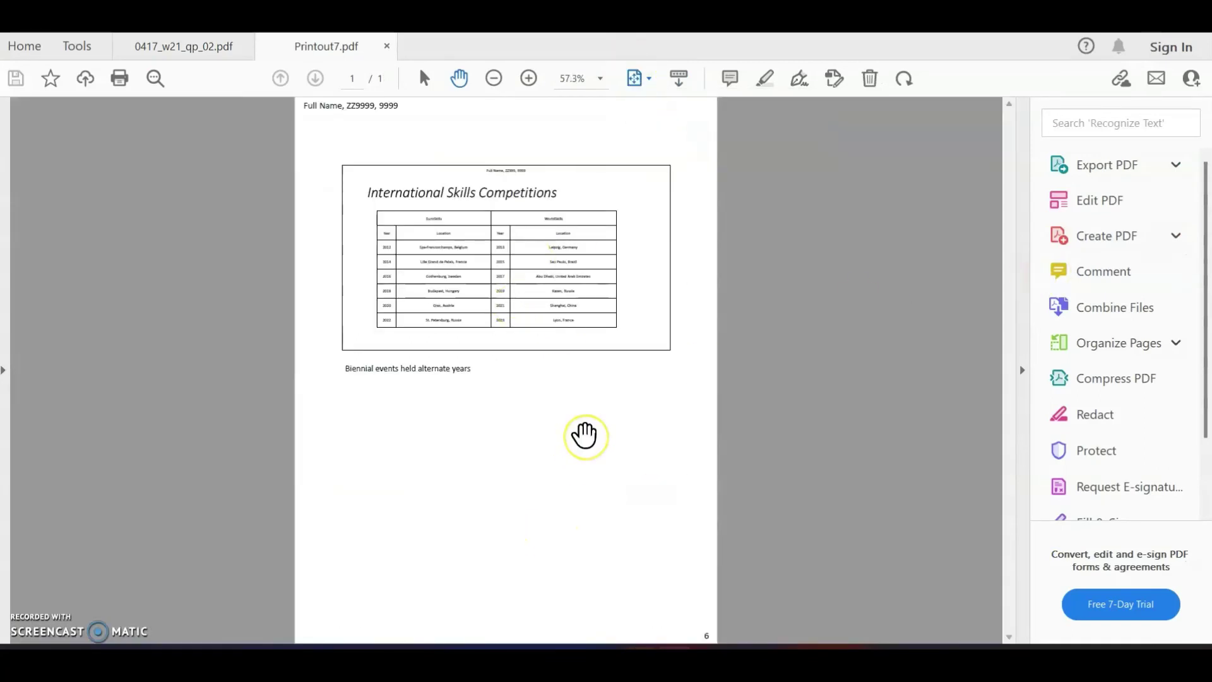
pyautogui.click(189, 48)
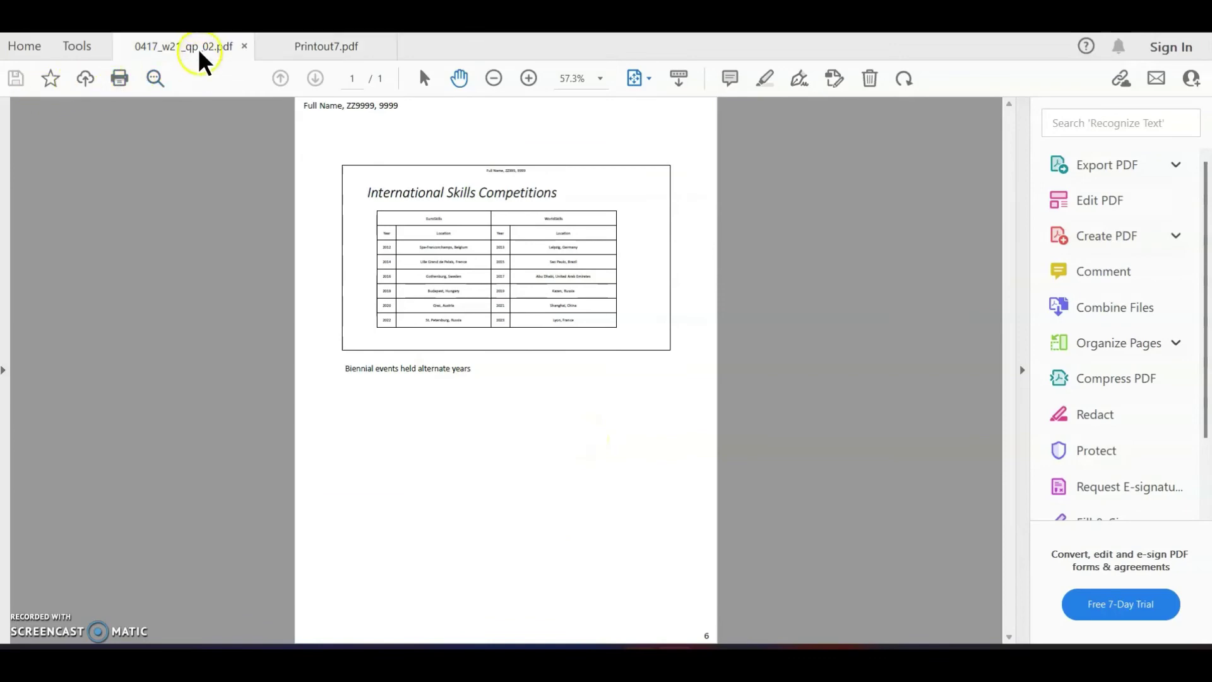
pyautogui.scroll(-3, 629, 348)
pyautogui.scroll(-2, 630, 350)
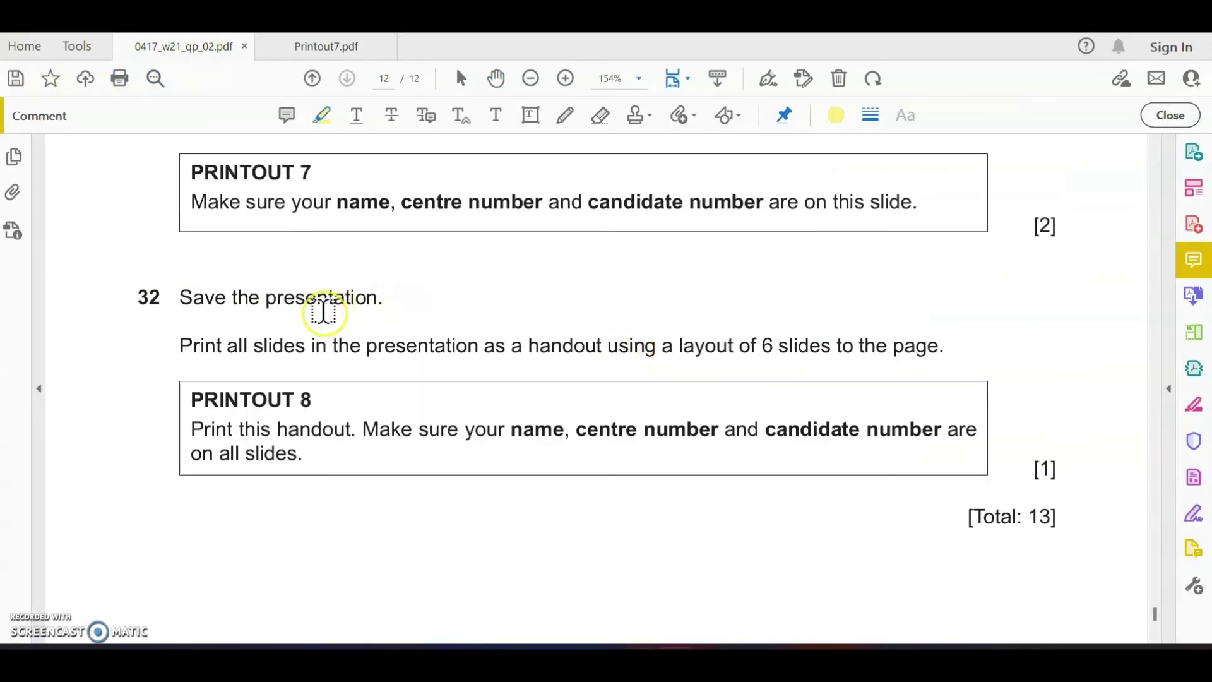
pyautogui.moveTo(180, 346); pyautogui.dragTo(306, 346)
pyautogui.moveTo(534, 347); pyautogui.dragTo(832, 347)
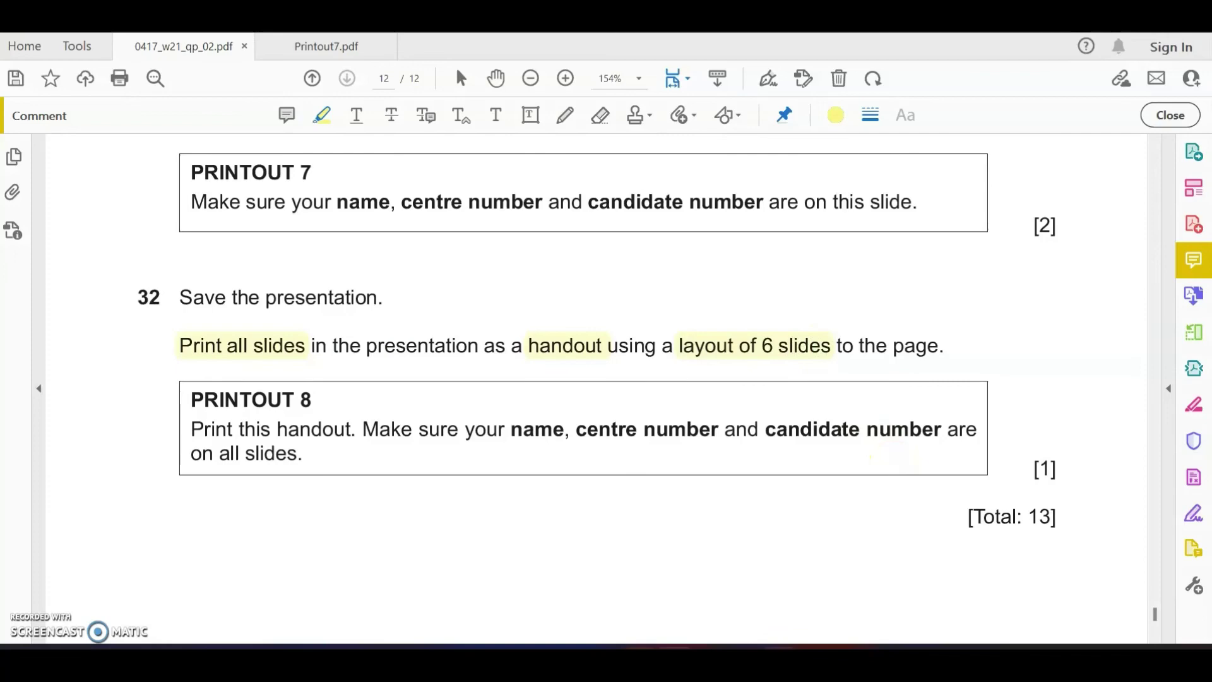
pyautogui.hotkey('alt', 'Tab')
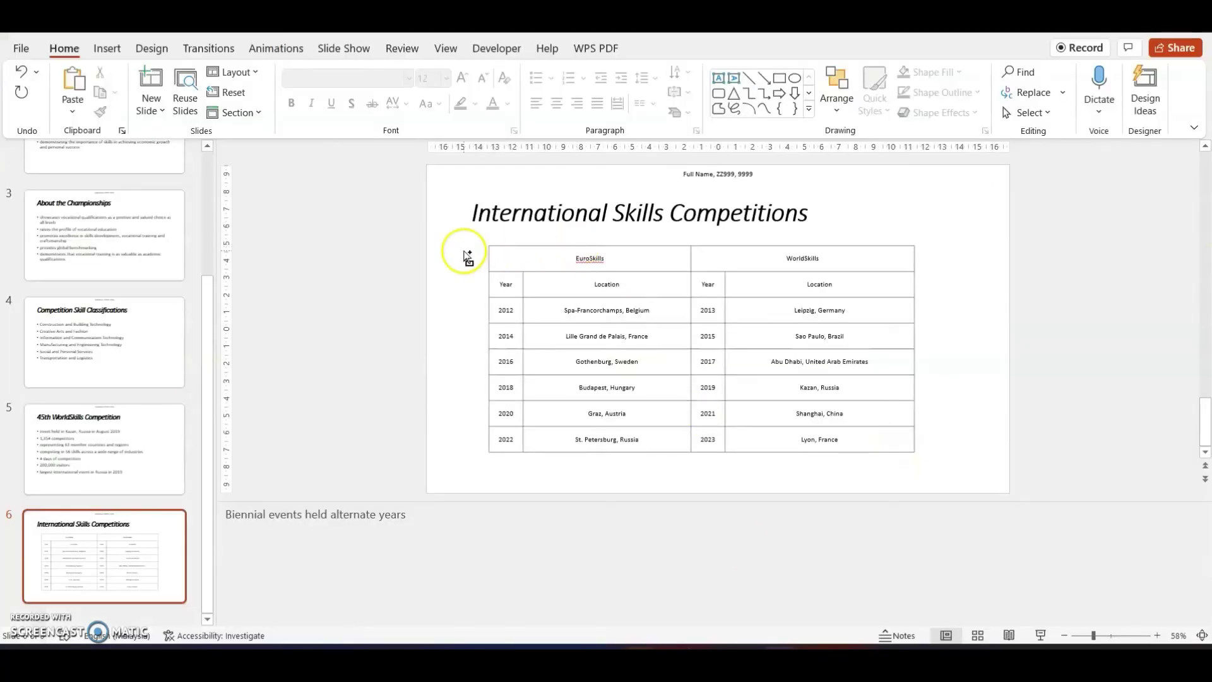
# Set printing to All Slides with a 6 Slides Horizontal handout layout
pyautogui.hotkey('ctrl', 'p')
pyautogui.click(244, 297)
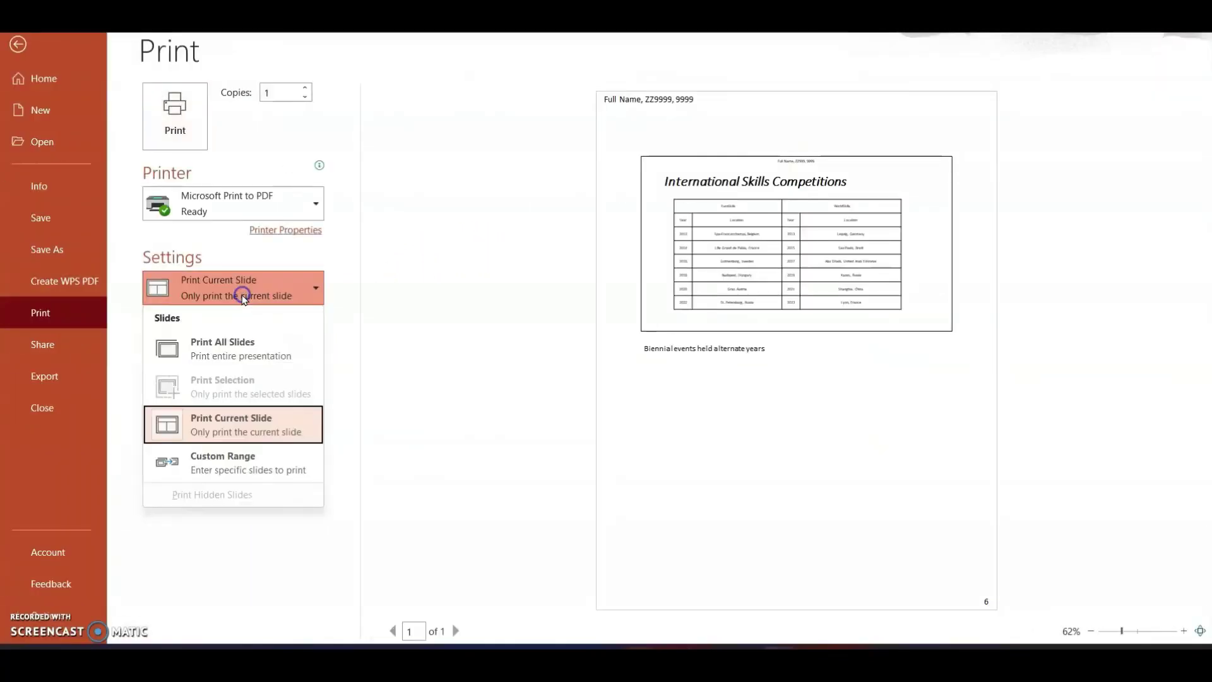
pyautogui.click(252, 341)
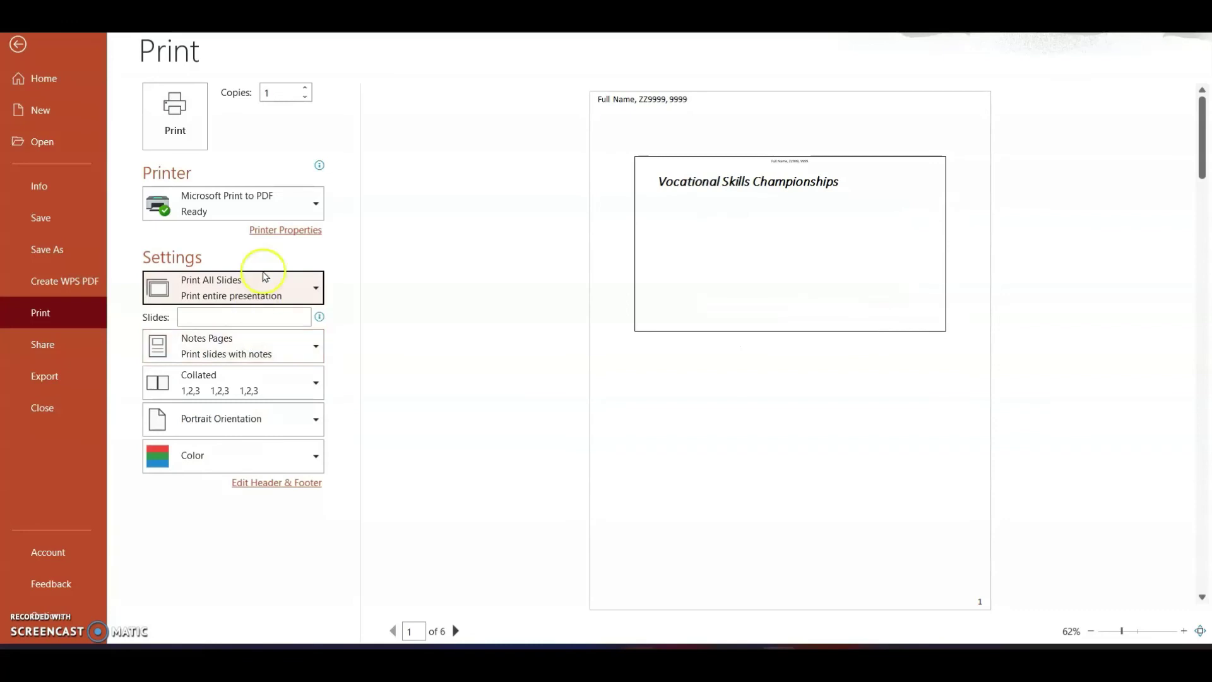
pyautogui.click(251, 352)
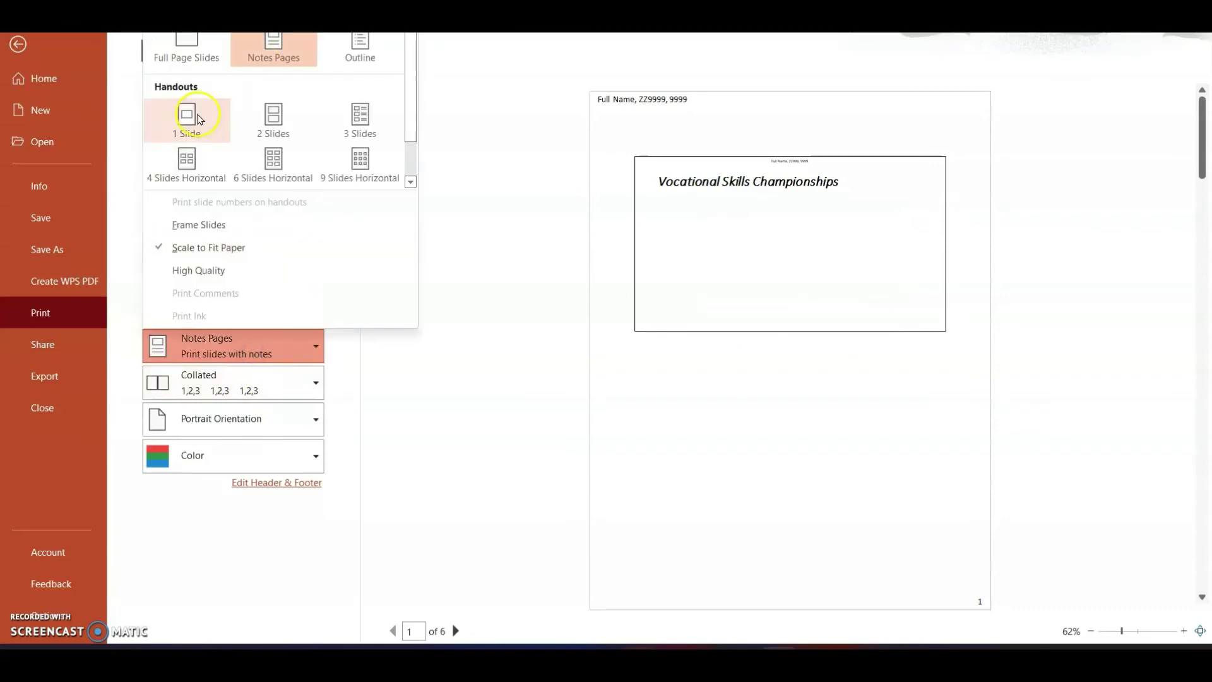
pyautogui.click(281, 165)
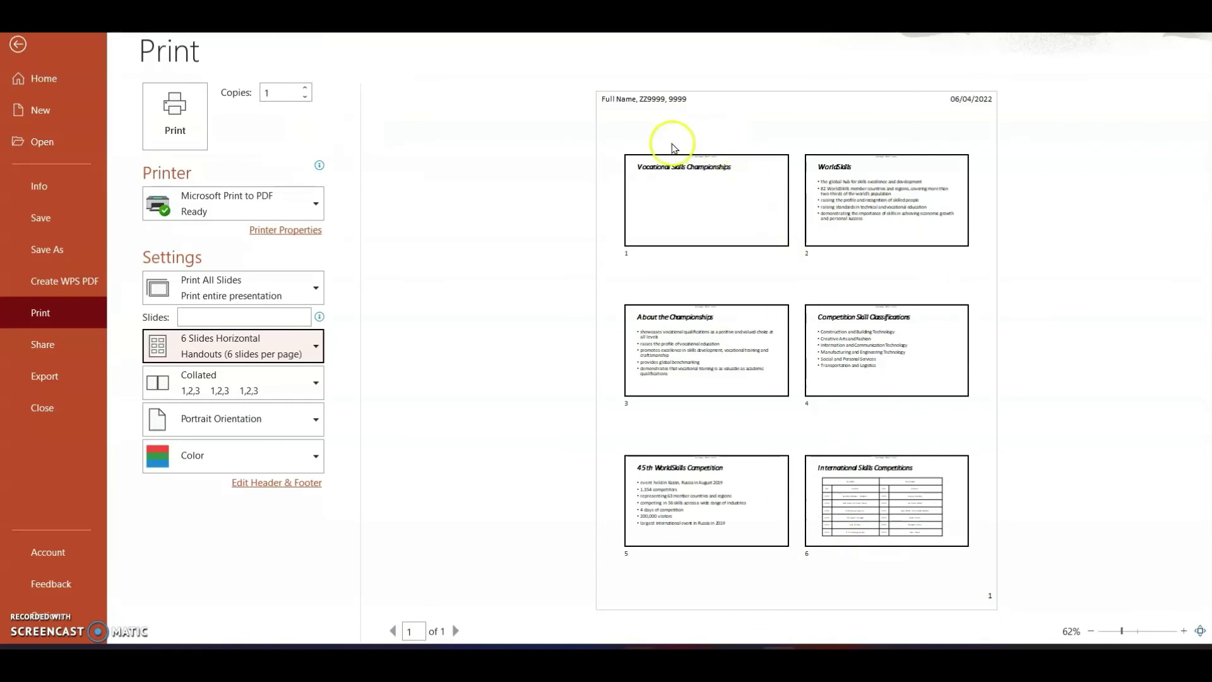
pyautogui.click(663, 107)
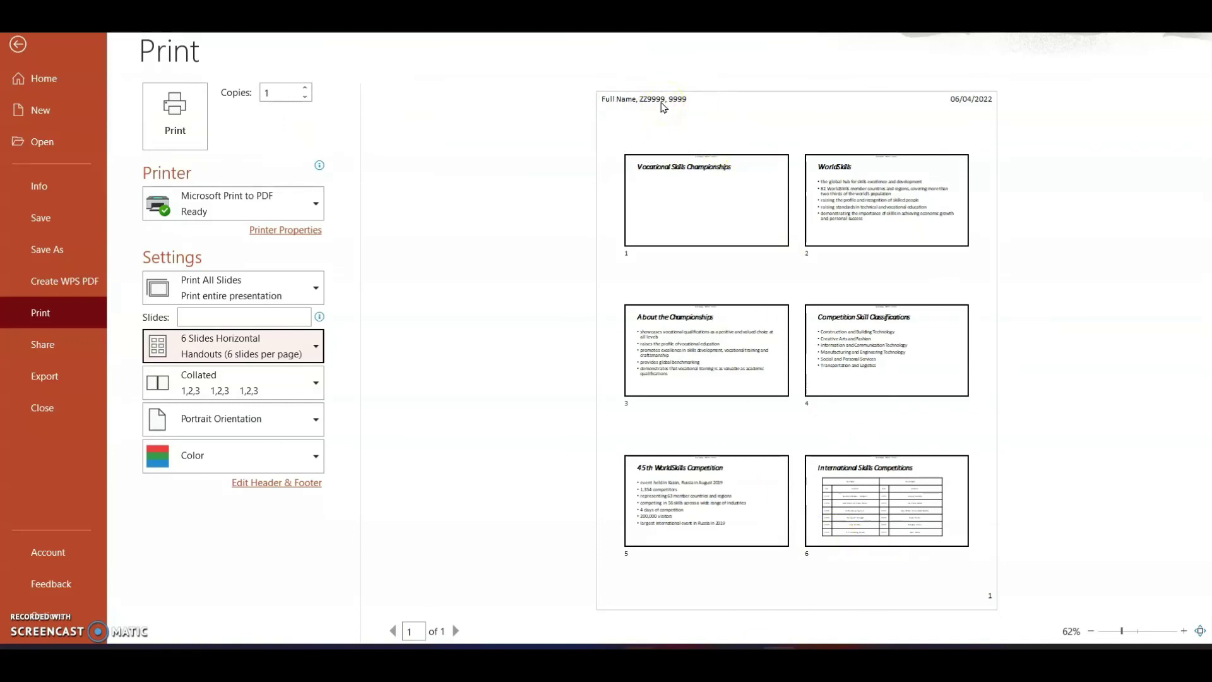
# Print the handout to PDF as Printout8 and bring up the saved printouts folder
pyautogui.click(188, 128)
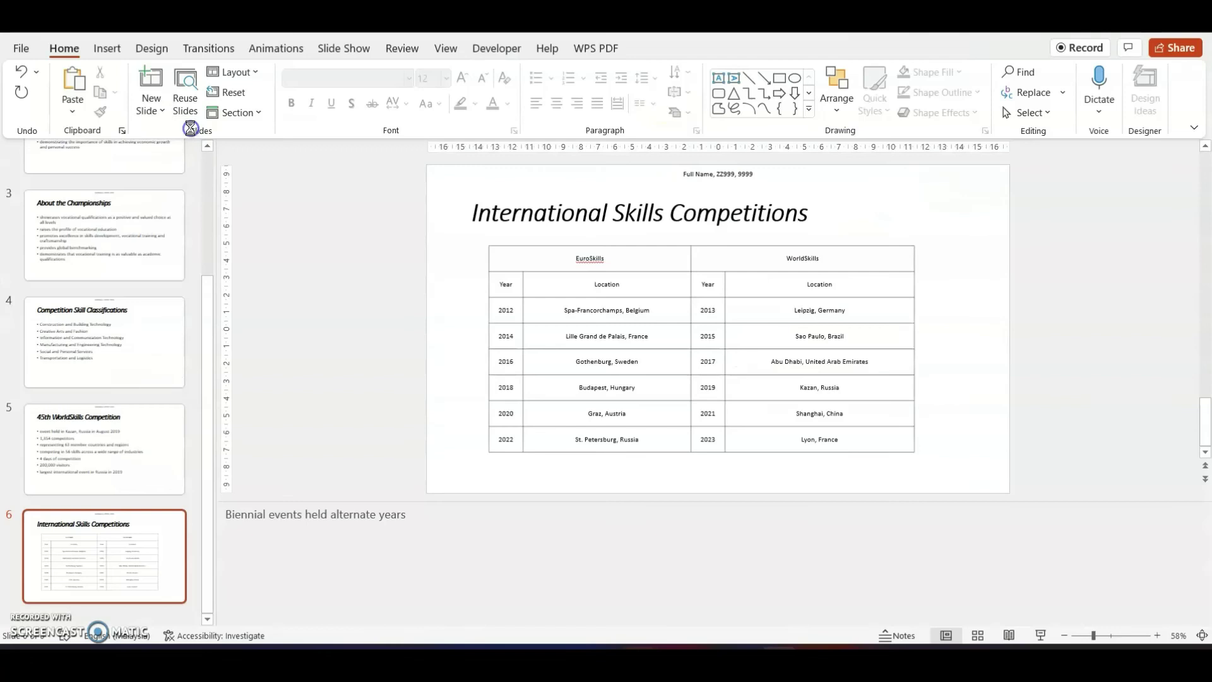
pyautogui.write('Printou')
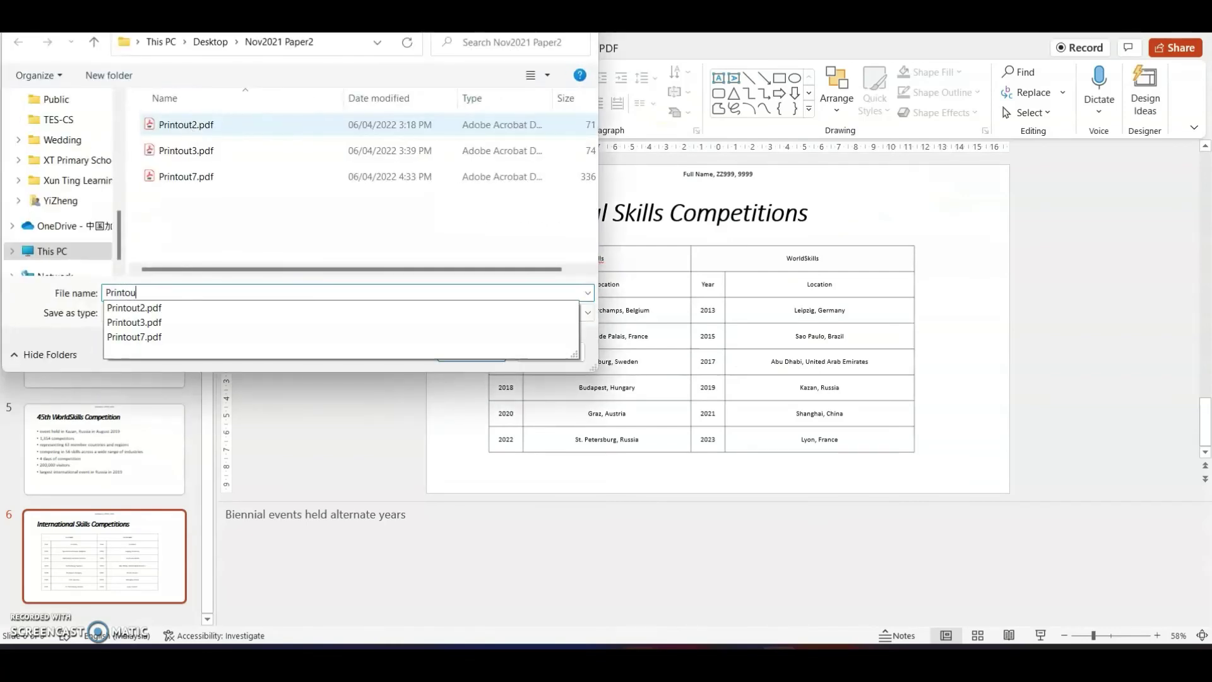
pyautogui.write('t8')
pyautogui.press('Return')
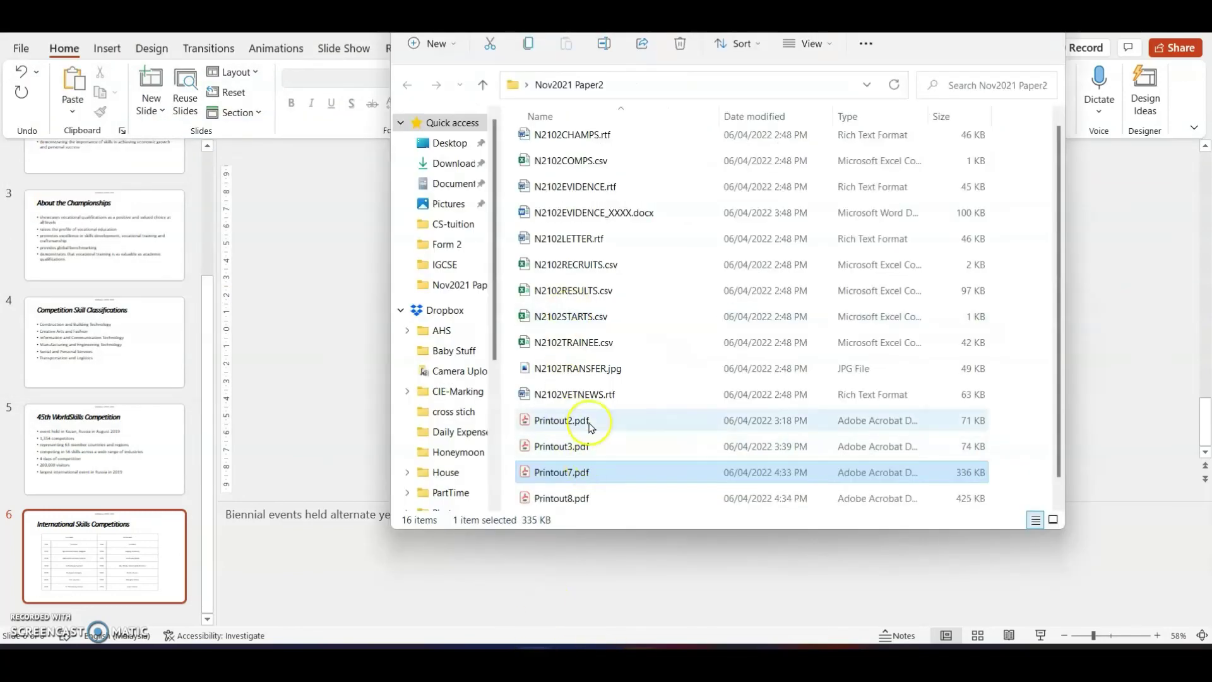
pyautogui.click(569, 450)
# Open Printout8.pdf and fit the whole handout page in the window
pyautogui.doubleClick(584, 474)
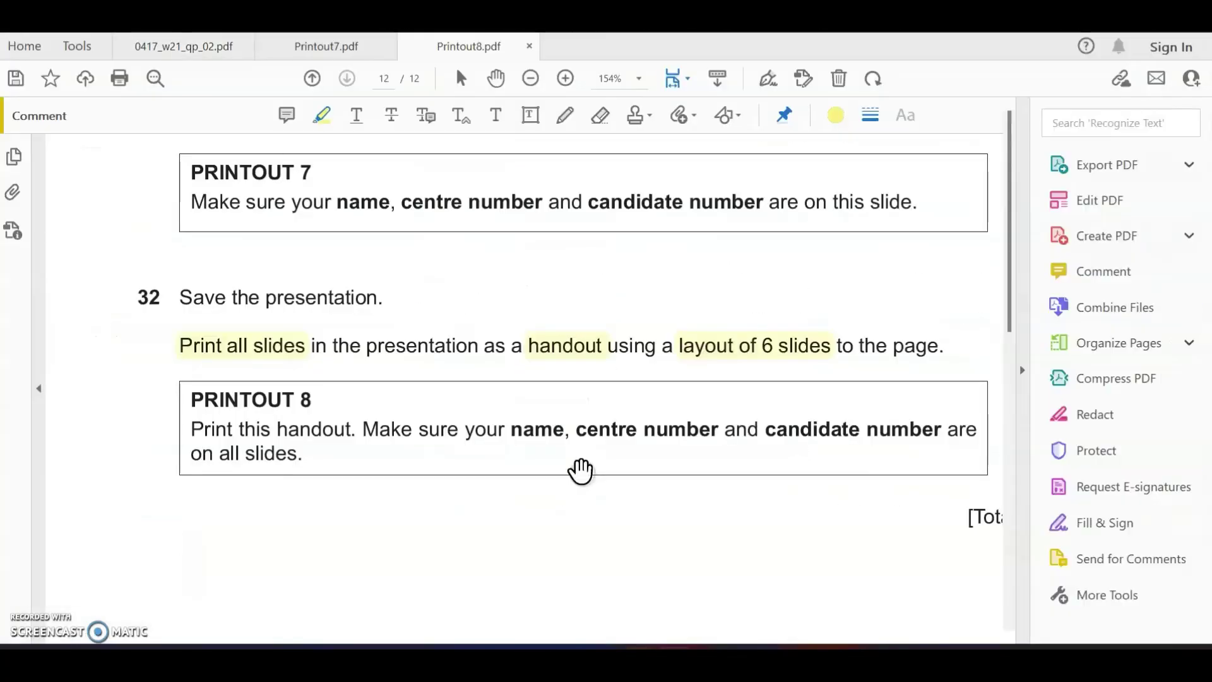
pyautogui.click(637, 88)
pyautogui.click(672, 124)
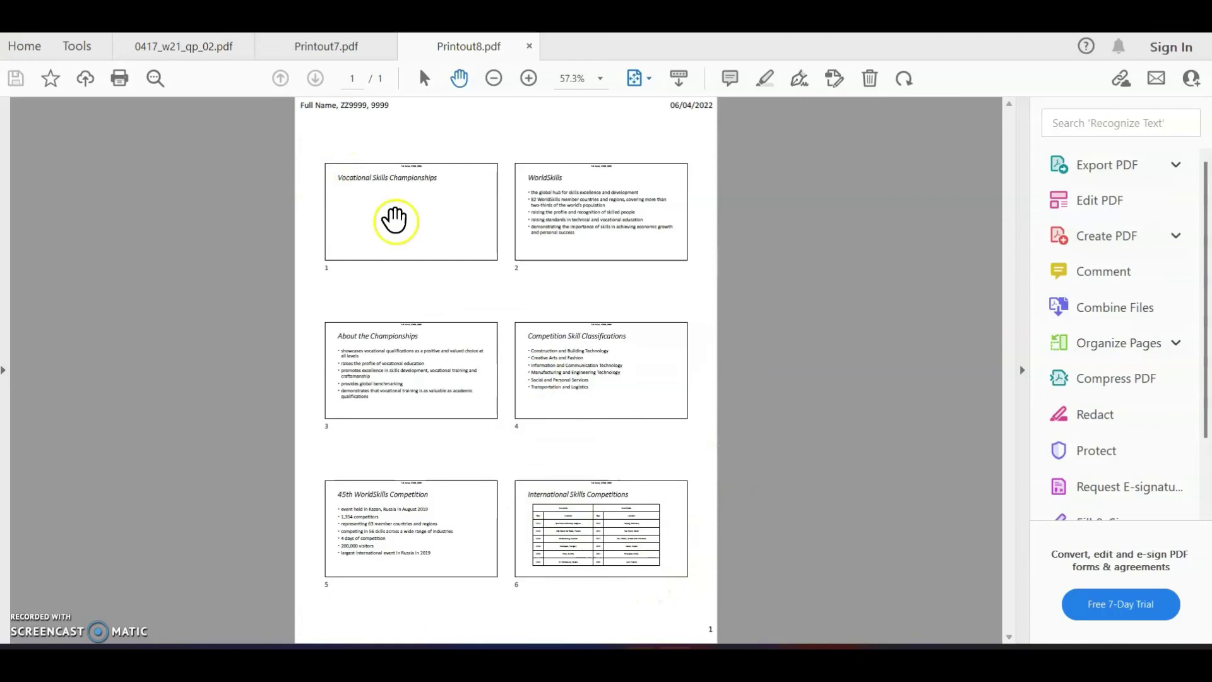
pyautogui.click(396, 218)
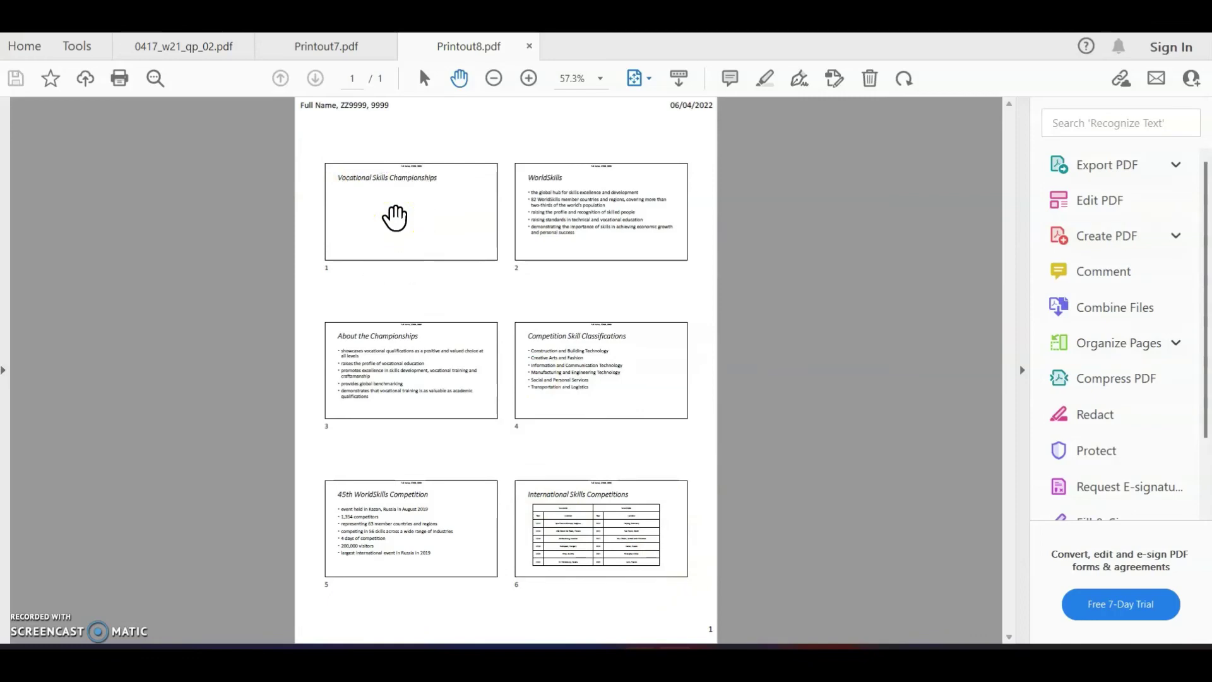
pyautogui.click(404, 212)
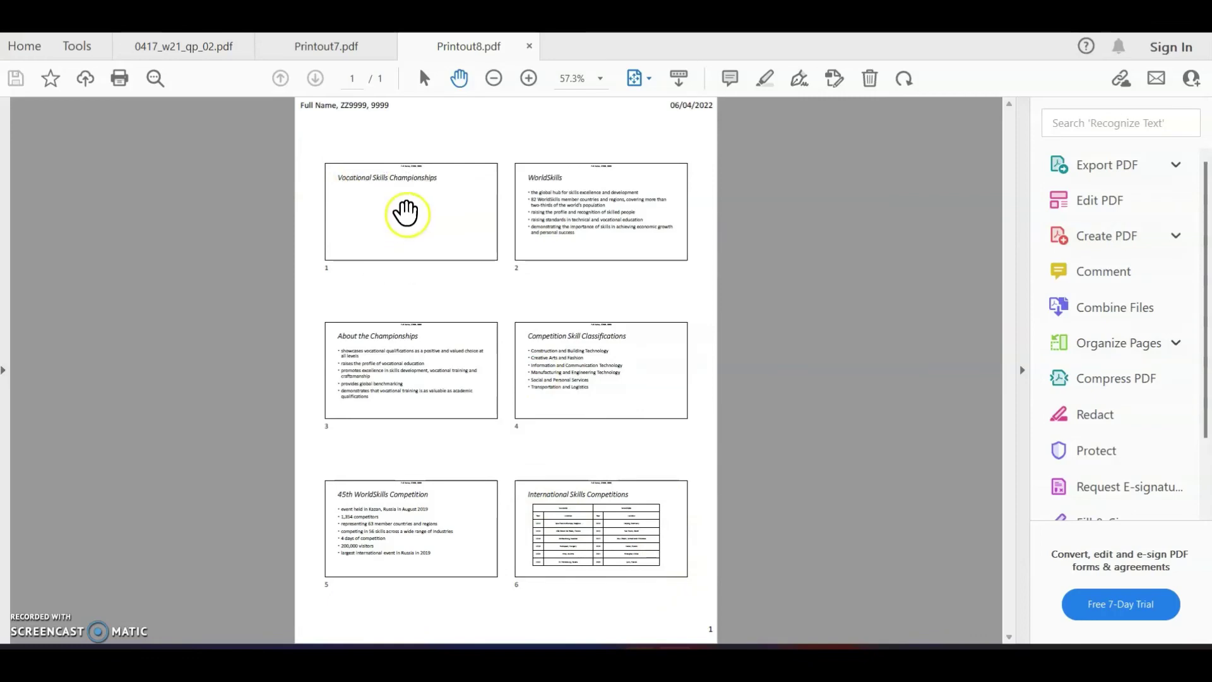
# Compare the six-slide handout page against the question paper's requirements
pyautogui.click(177, 48)
pyautogui.scroll(10, 594, 335)
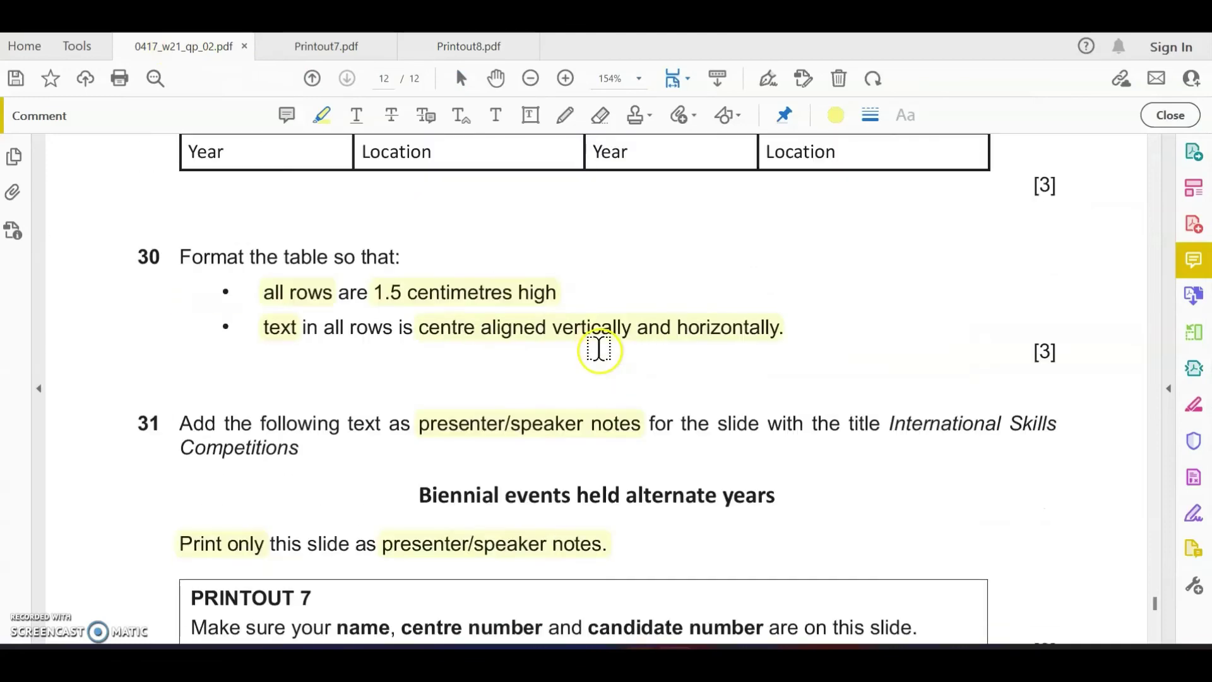
pyautogui.scroll(12, 598, 349)
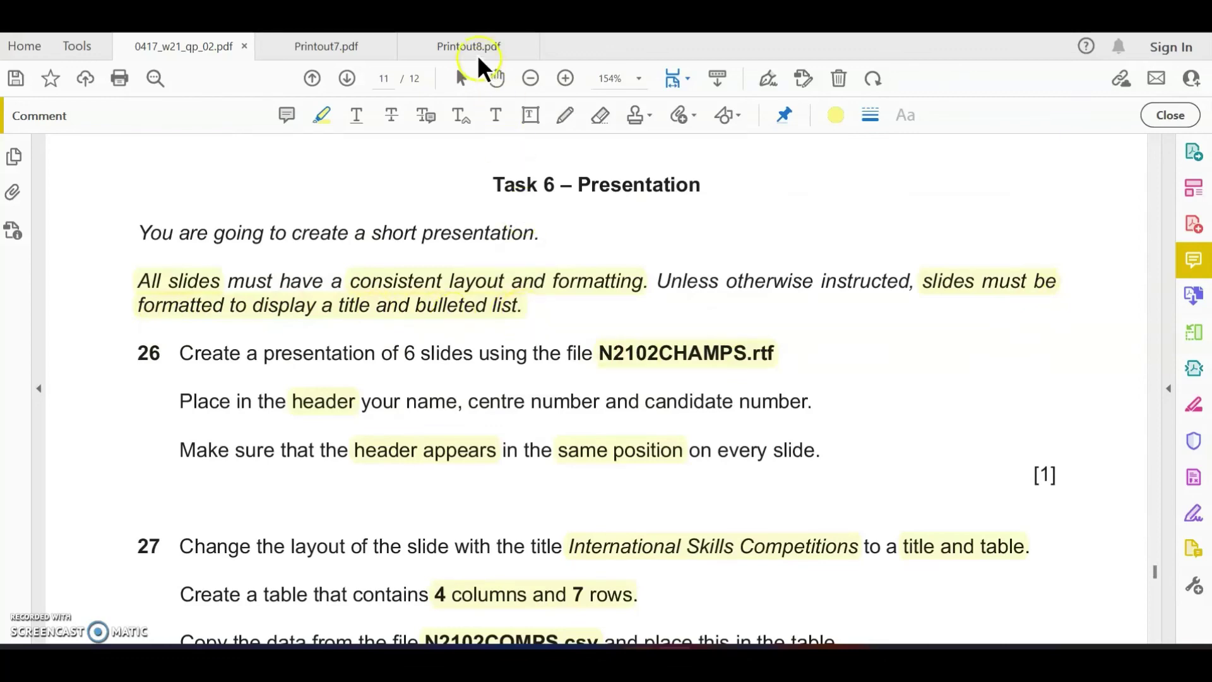
pyautogui.click(479, 49)
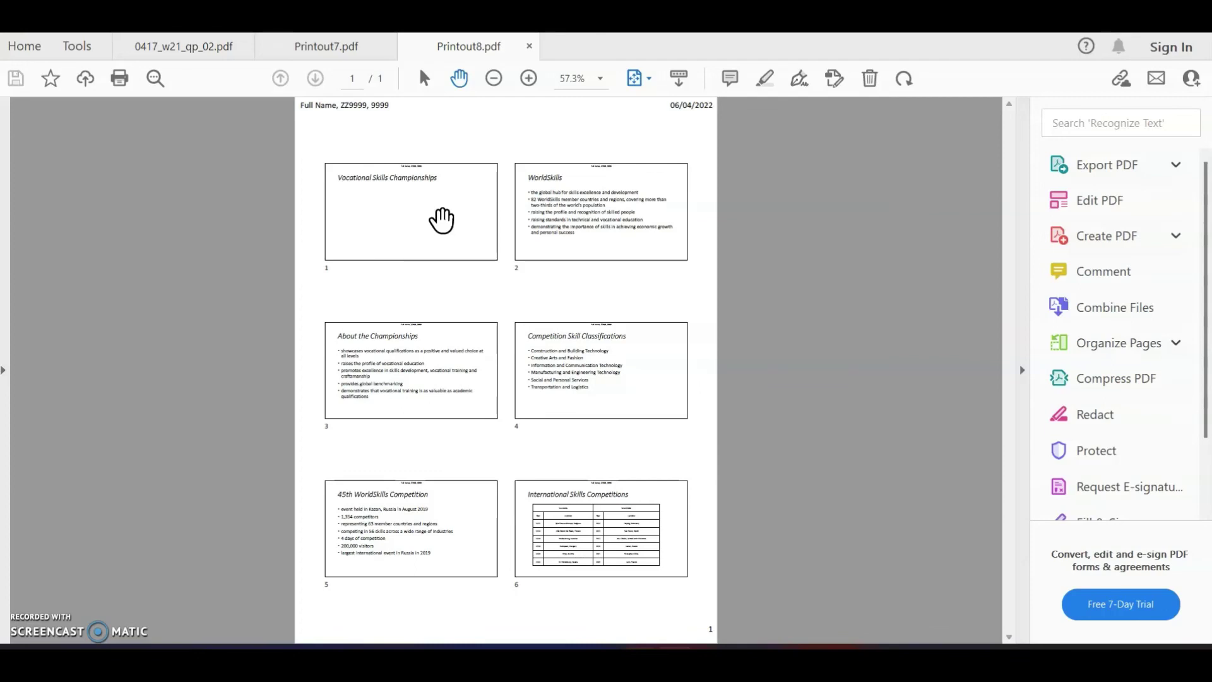
pyautogui.click(436, 222)
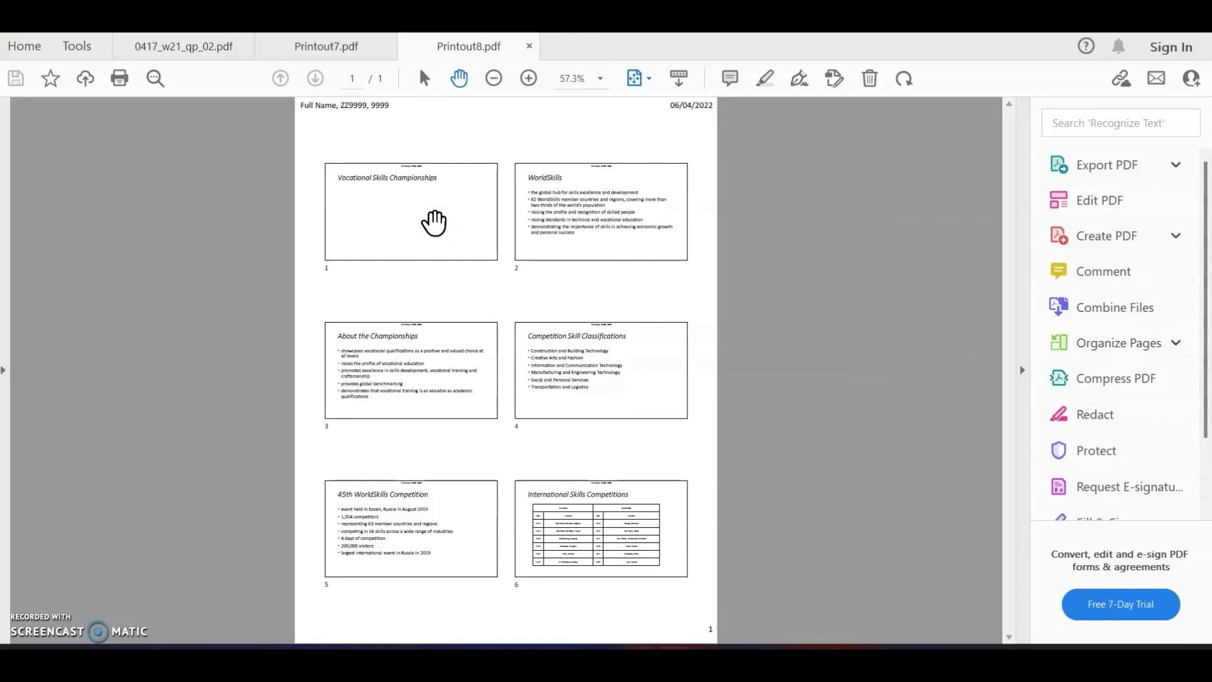
pyautogui.click(65, 282)
pyautogui.click(27, 53)
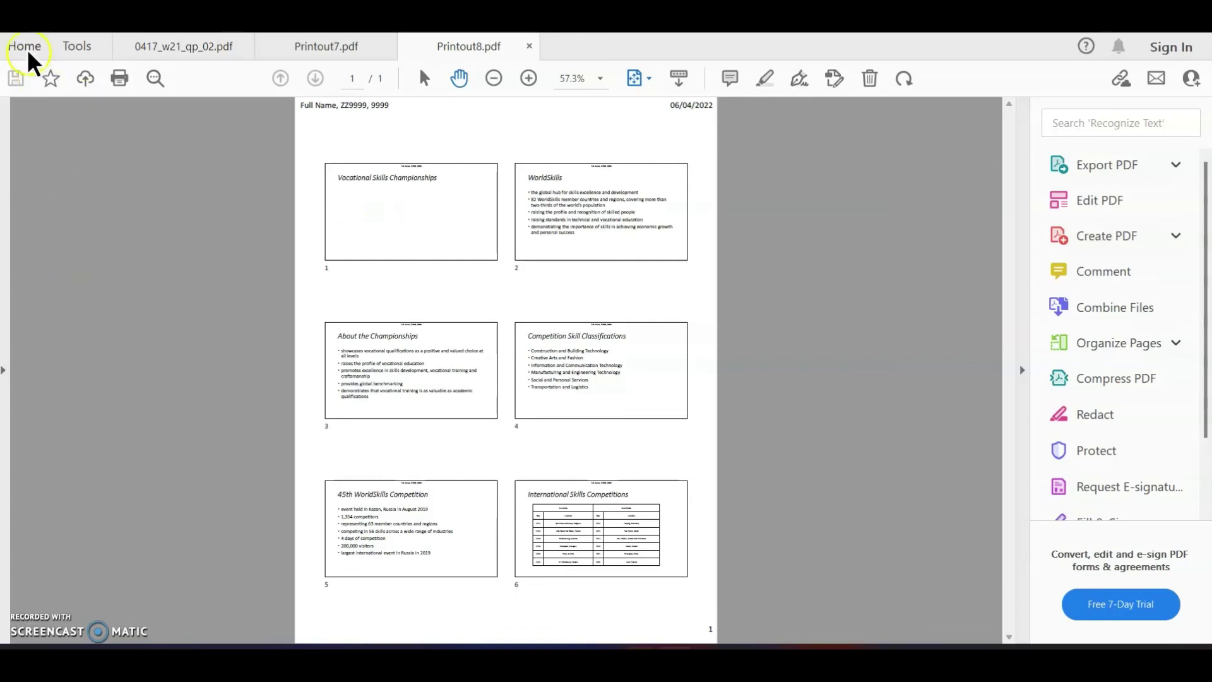